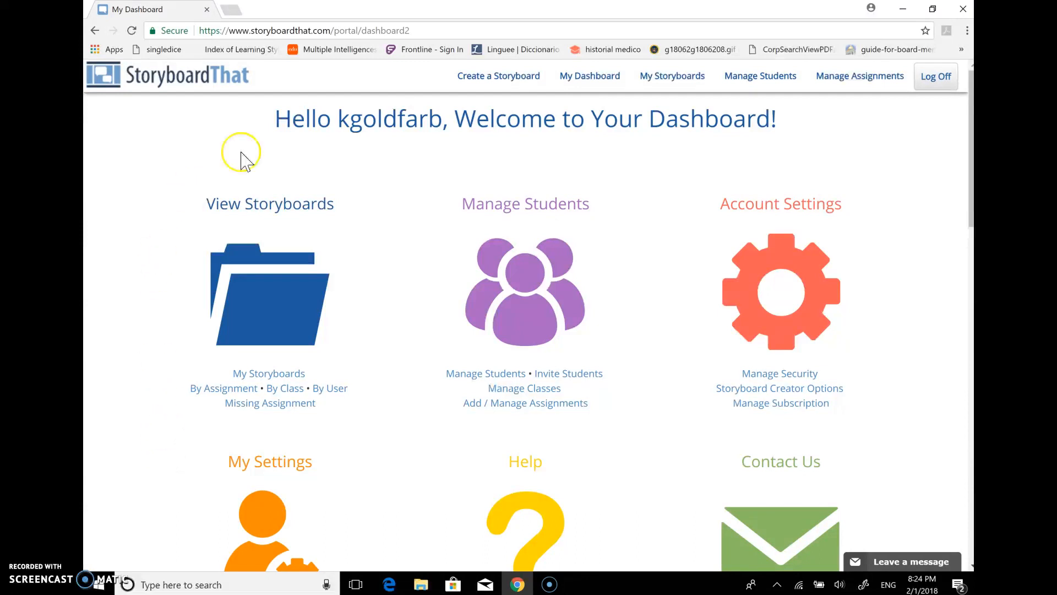
Start a new storyboard in mouse mode and expand its layout to a 5 x 2 grid of cells
{"action": "left_click", "coordinate": [512, 79]}
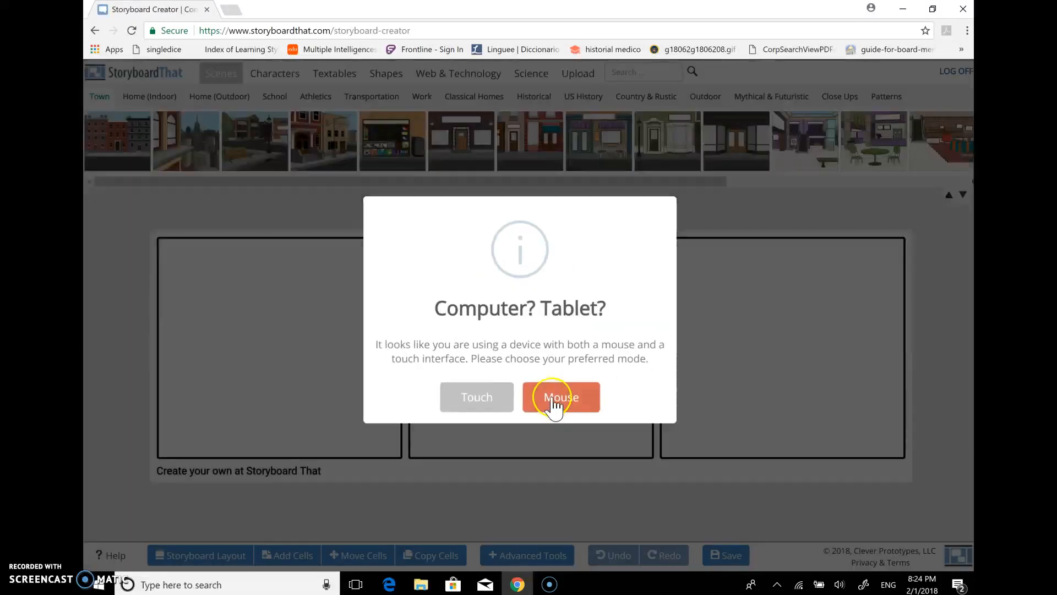
{"action": "left_click", "coordinate": [550, 402]}
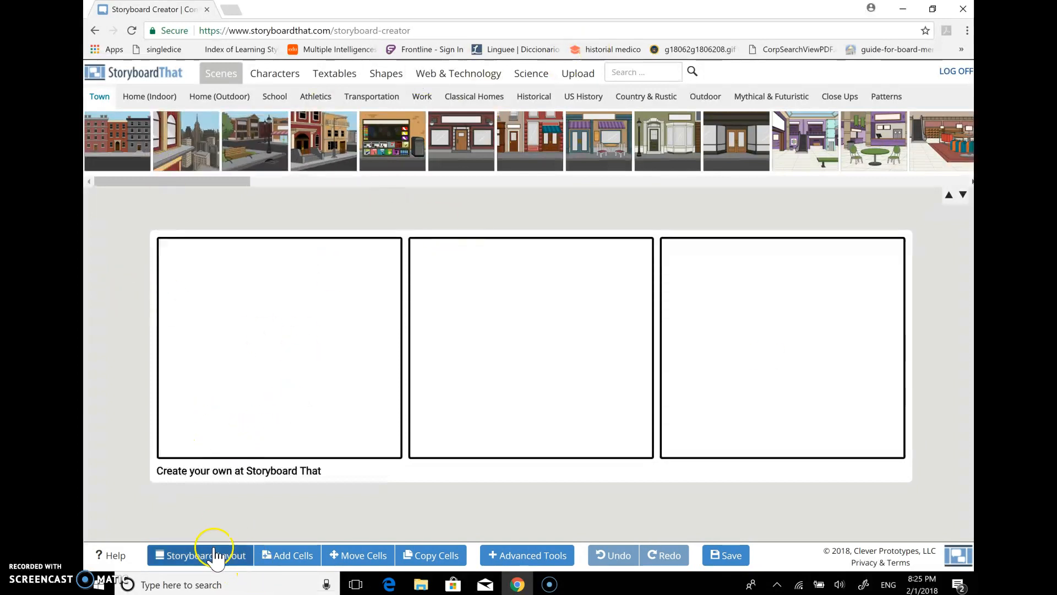
{"action": "left_click", "coordinate": [286, 558]}
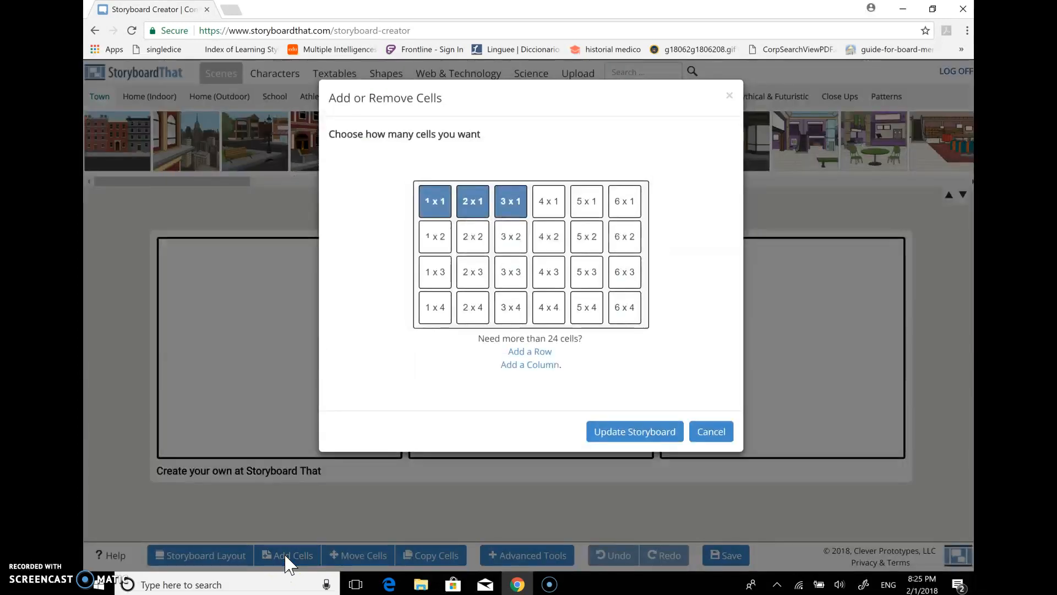
{"action": "left_click", "coordinate": [587, 237]}
{"action": "left_click", "coordinate": [650, 435]}
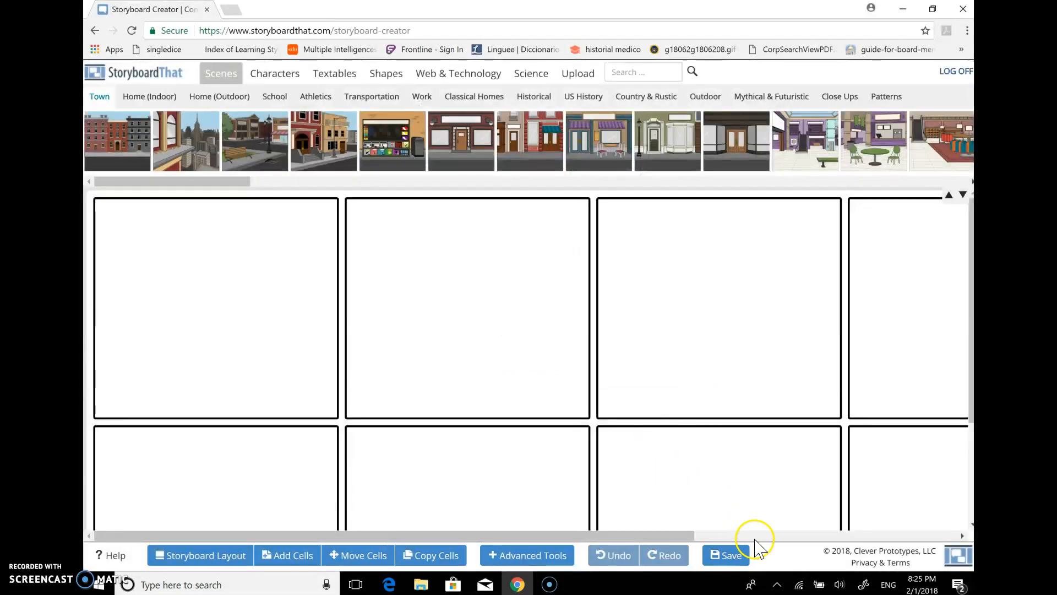
Try to save the empty storyboard
{"action": "left_click", "coordinate": [733, 554]}
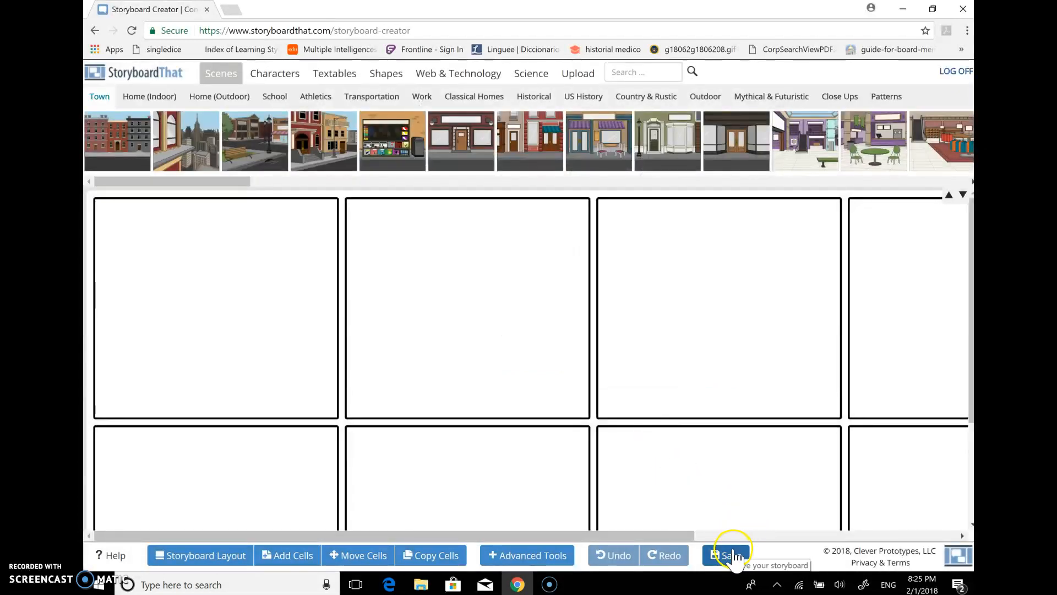
{"action": "left_click", "coordinate": [732, 560]}
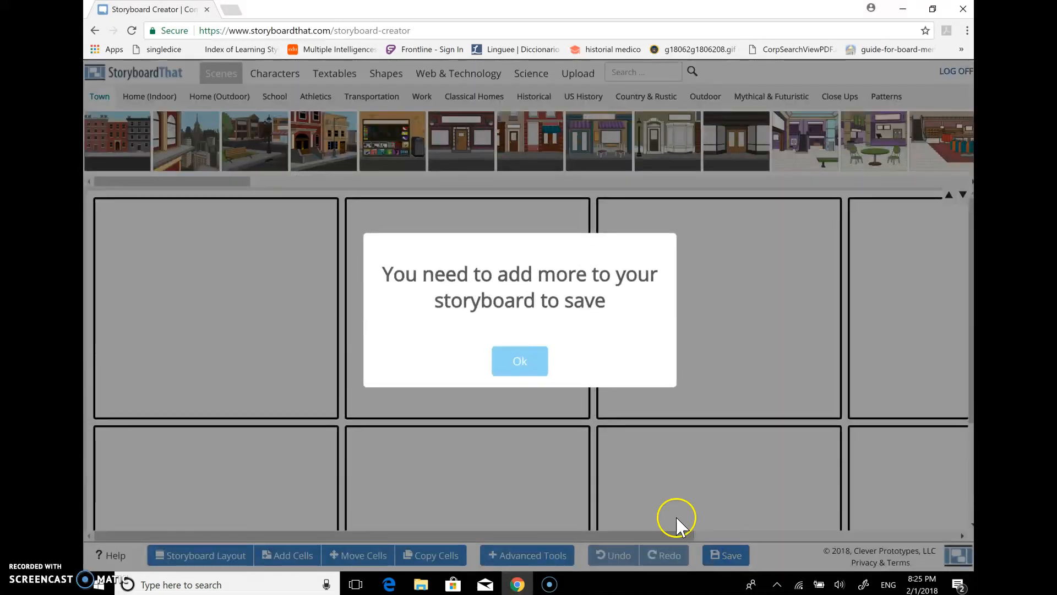
{"action": "left_click", "coordinate": [525, 361]}
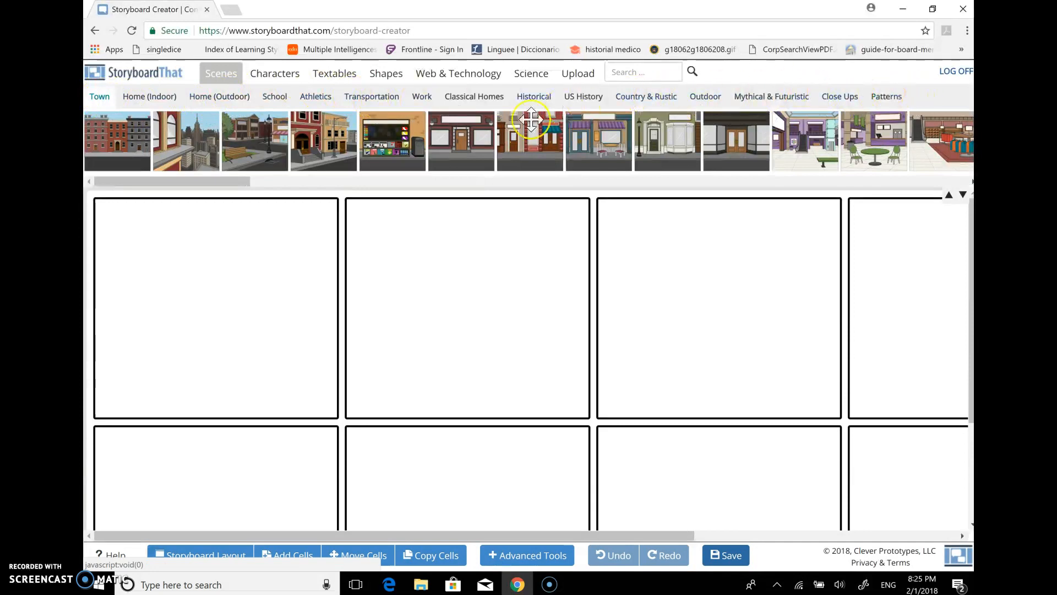
Place the red brick house scene from the Home (Outdoor) category in the first cell of the top row
{"action": "left_click", "coordinate": [212, 95]}
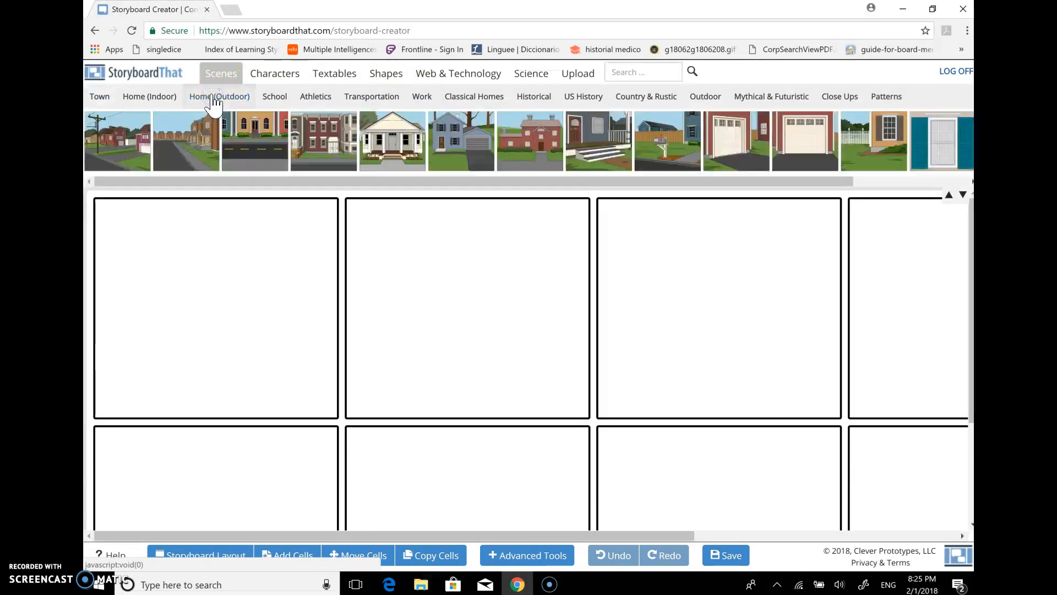
{"action": "left_click_drag", "start_coordinate": [146, 181], "coordinate": [111, 190]}
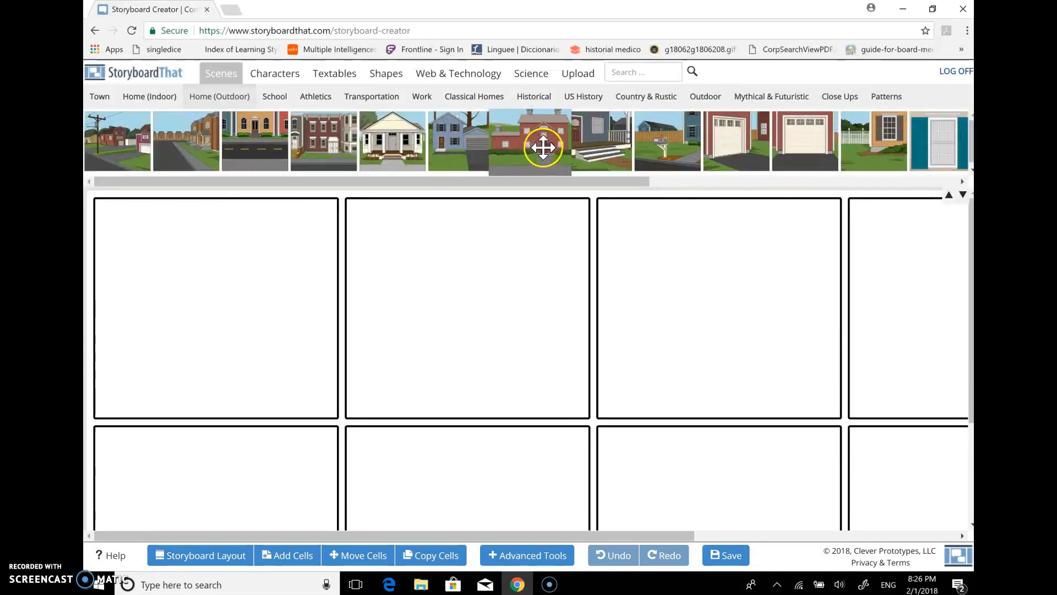
{"action": "left_click_drag", "start_coordinate": [541, 146], "coordinate": [206, 286]}
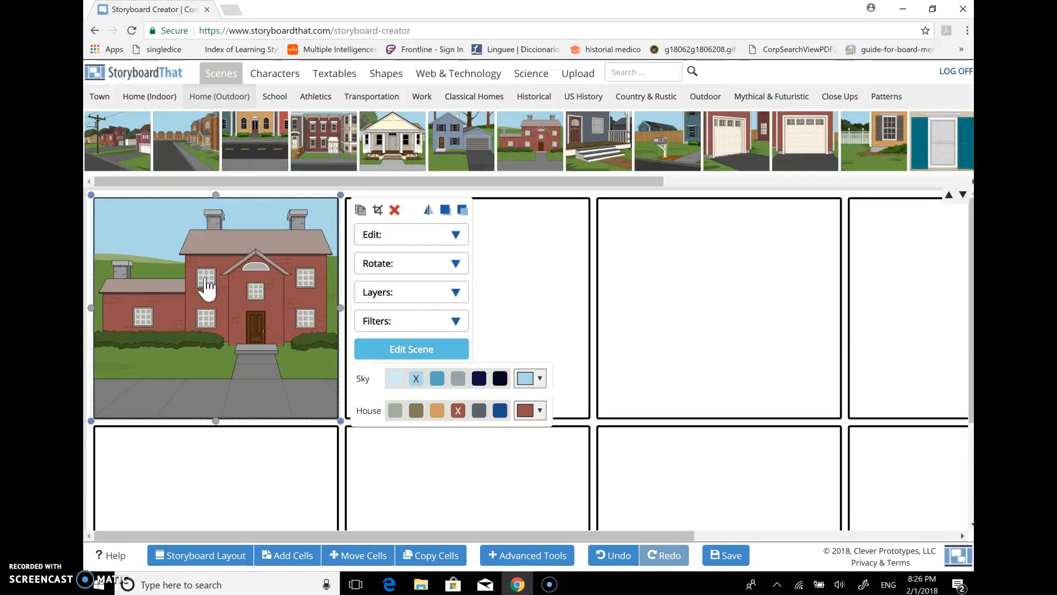
Examine the edit, rotate, layer and filter options available for the house scene
{"action": "left_click", "coordinate": [457, 235]}
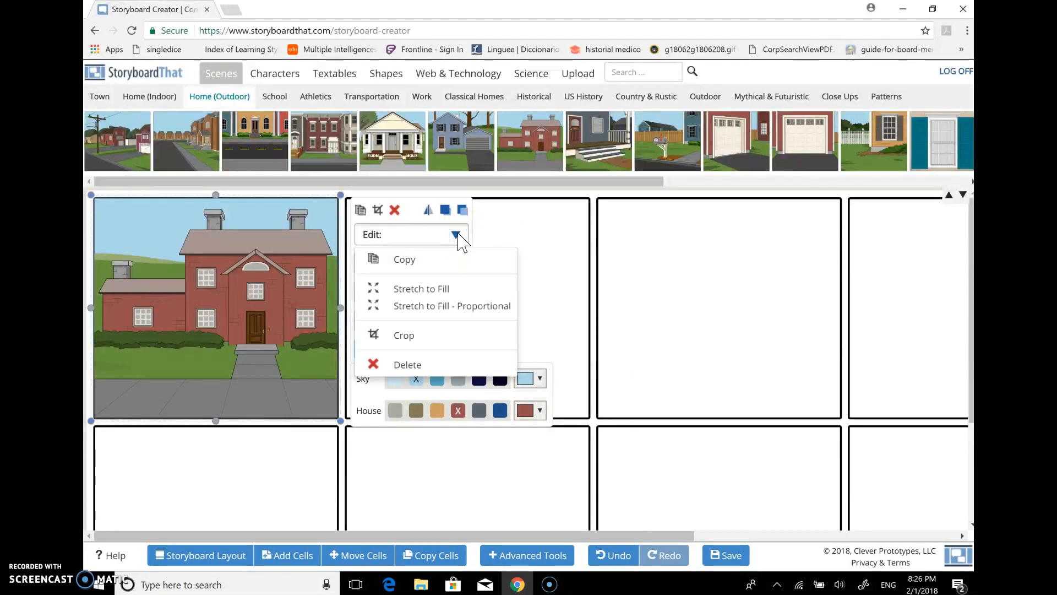
{"action": "left_click", "coordinate": [427, 315]}
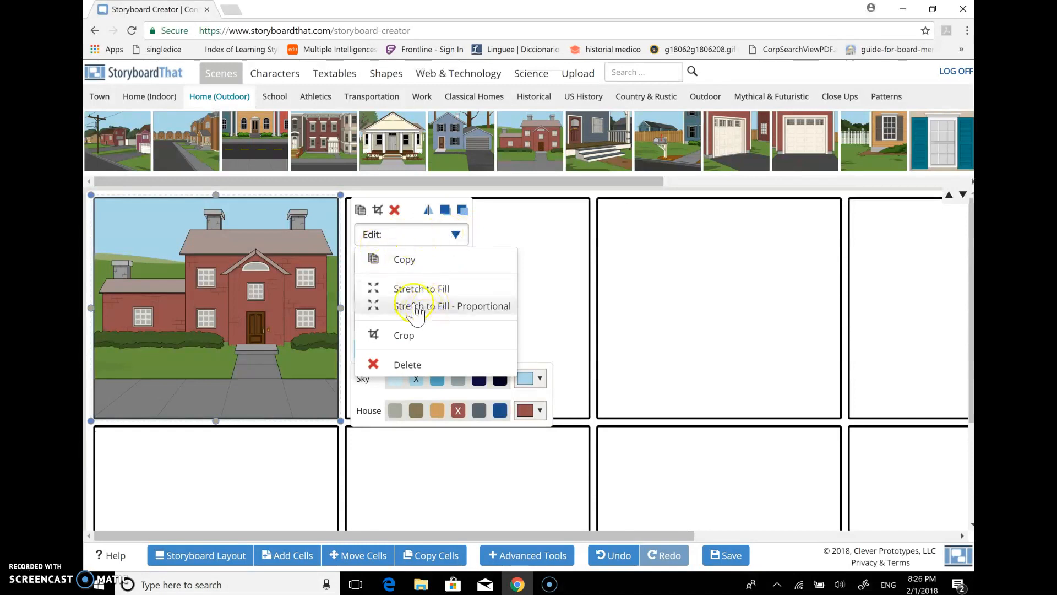
{"action": "left_click", "coordinate": [500, 227]}
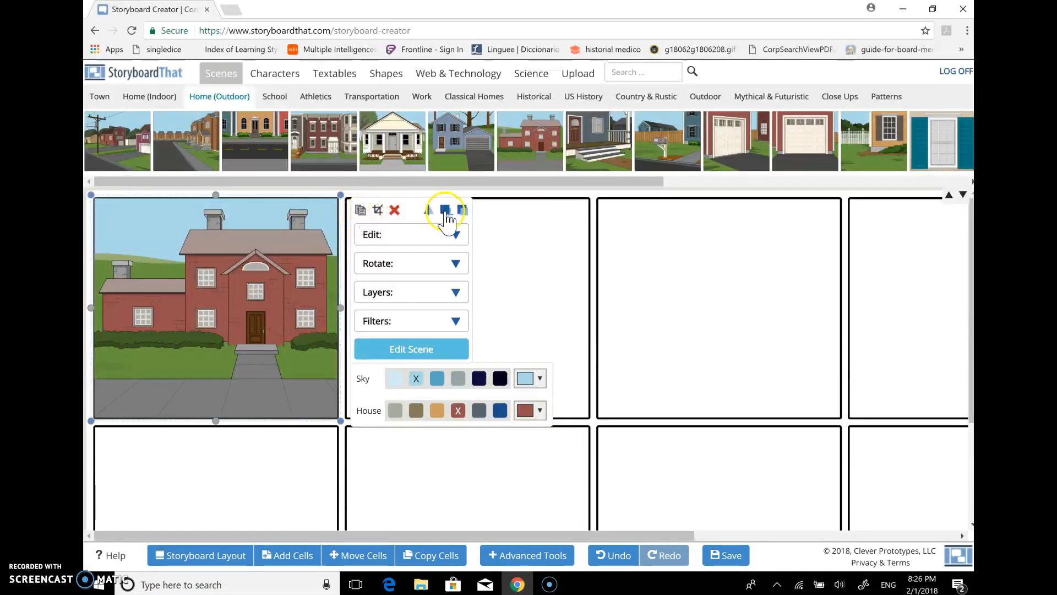
{"action": "left_click", "coordinate": [451, 264]}
{"action": "left_click", "coordinate": [505, 264]}
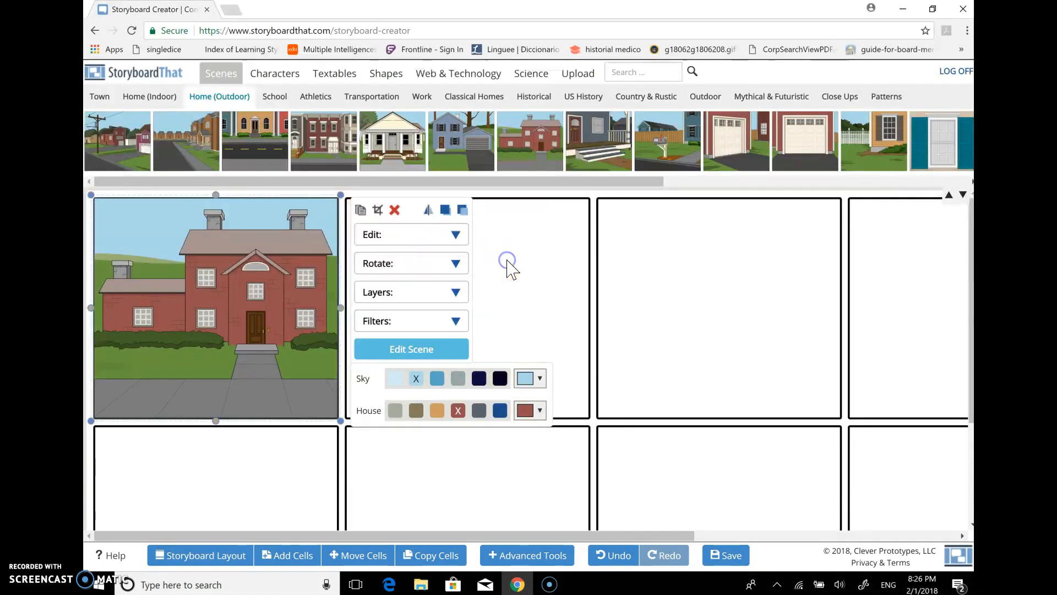
{"action": "left_click", "coordinate": [450, 295]}
{"action": "left_click", "coordinate": [440, 321]}
{"action": "left_click", "coordinate": [505, 278]}
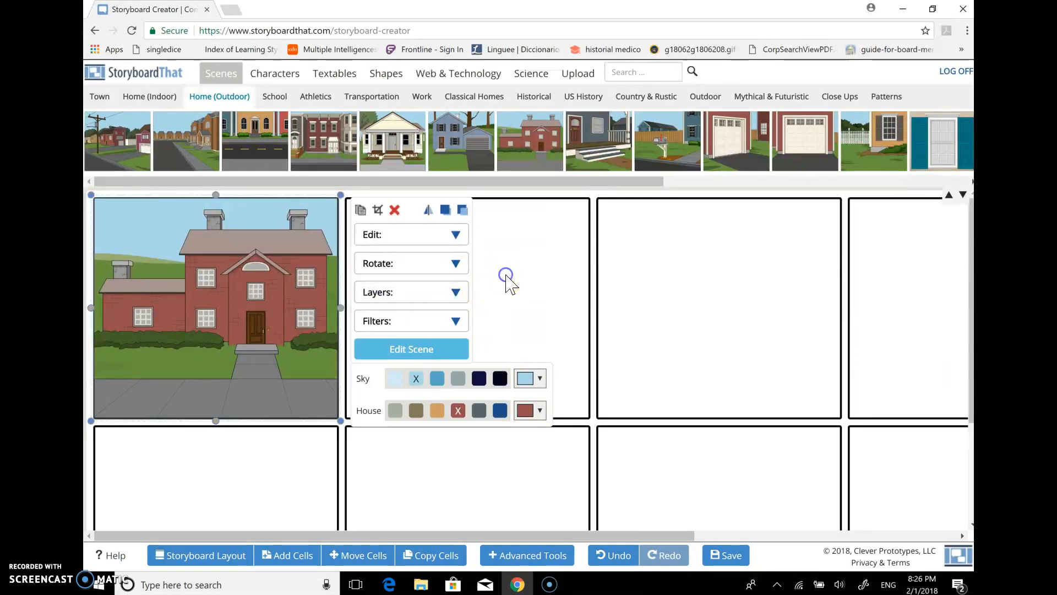
{"action": "left_click", "coordinate": [443, 322]}
{"action": "left_click", "coordinate": [510, 331]}
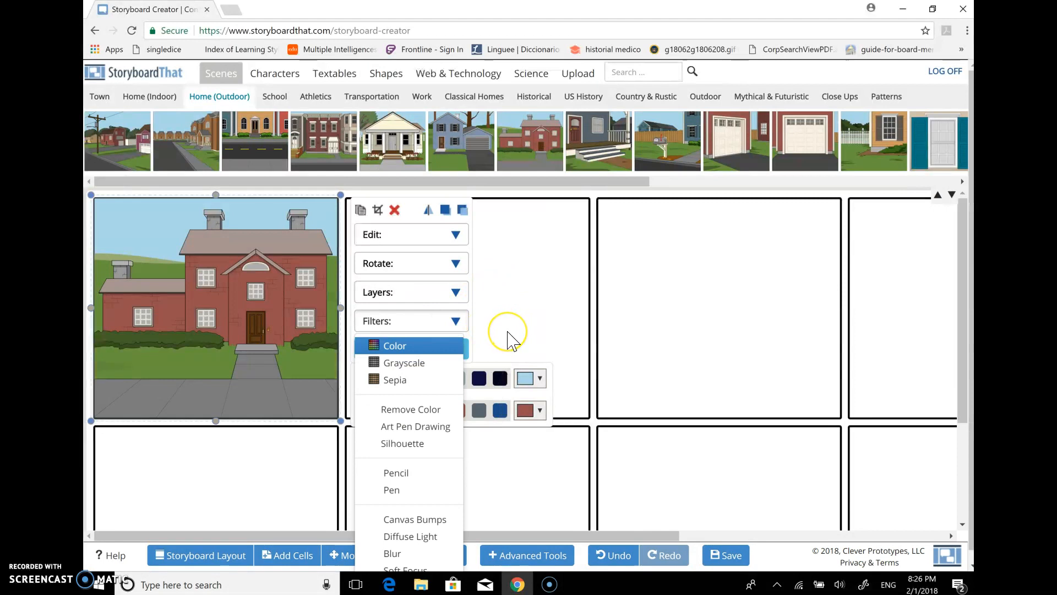
{"action": "left_click", "coordinate": [508, 332]}
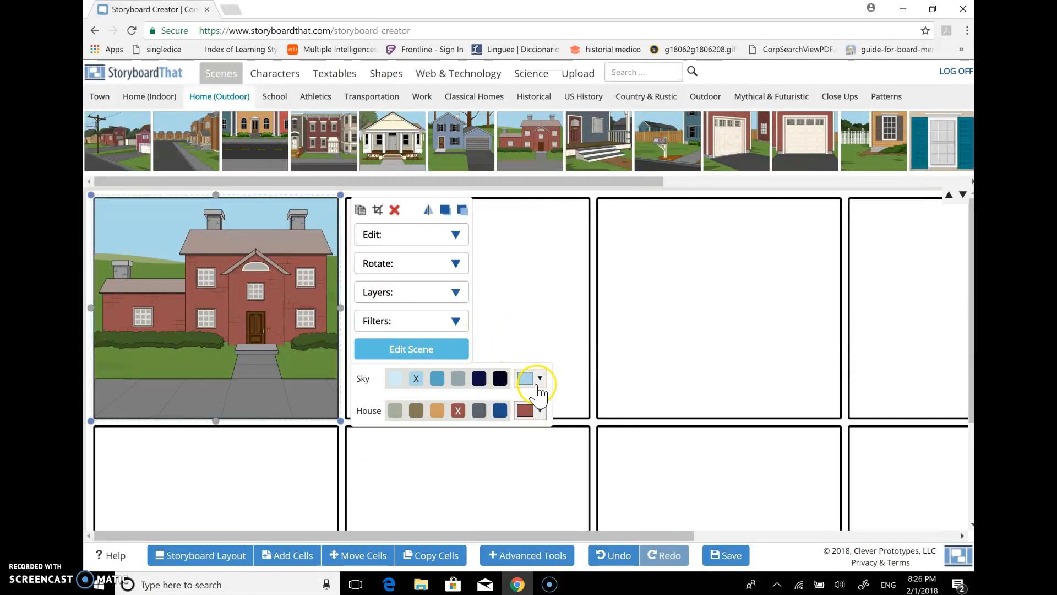
Recolor the scene's sky with the palest blue preset and the house with the light blue swatch
{"action": "left_click", "coordinate": [397, 379]}
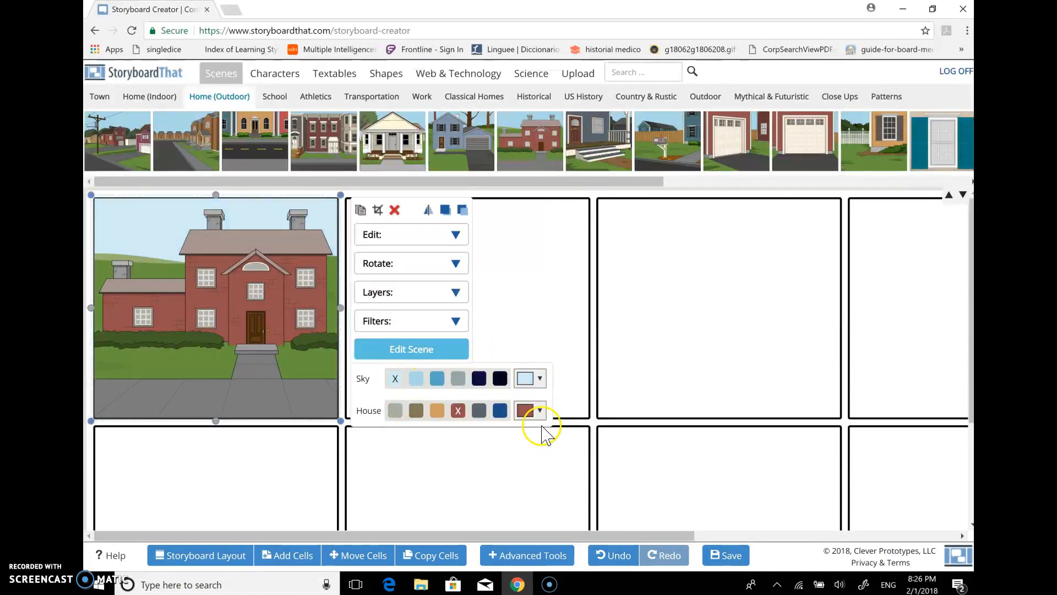
{"action": "left_click", "coordinate": [538, 410]}
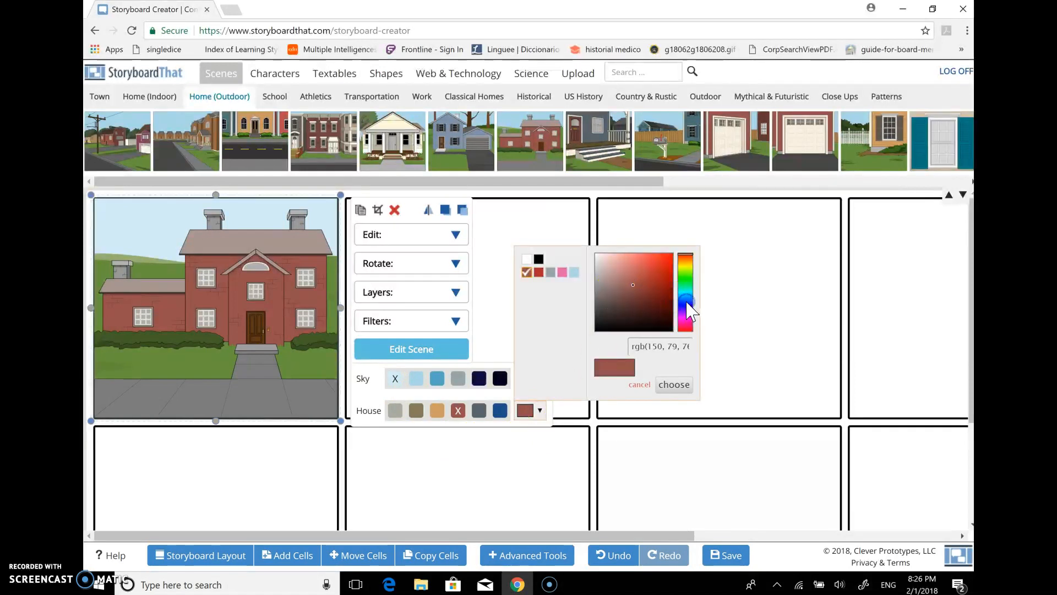
{"action": "left_click", "coordinate": [574, 272]}
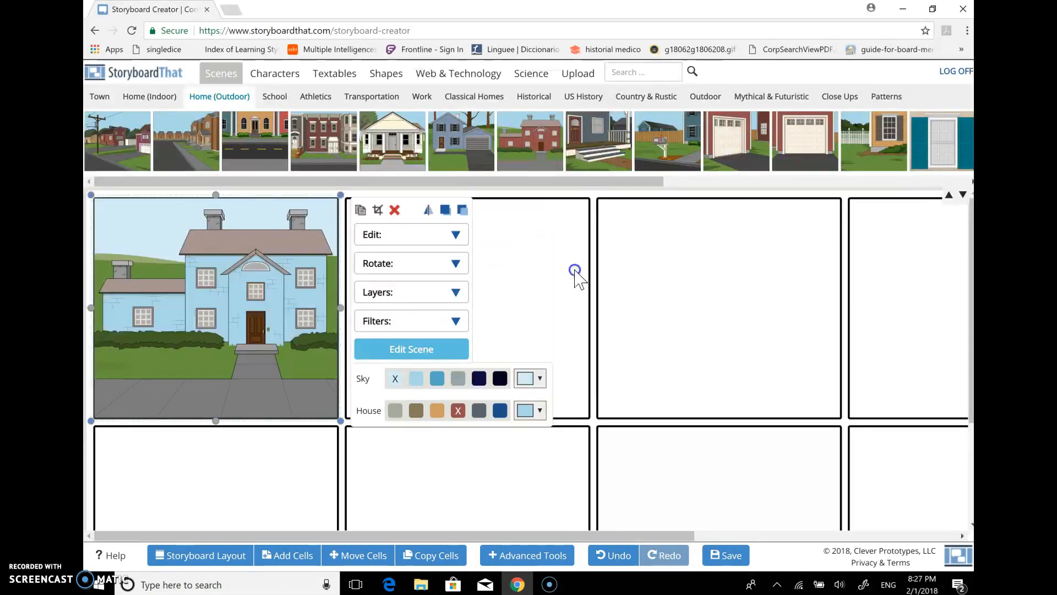
Fine-tune the house color by shifting its hue to a slightly deeper custom light blue
{"action": "left_click", "coordinate": [526, 410]}
{"action": "left_click_drag", "start_coordinate": [633, 264], "coordinate": [638, 268]}
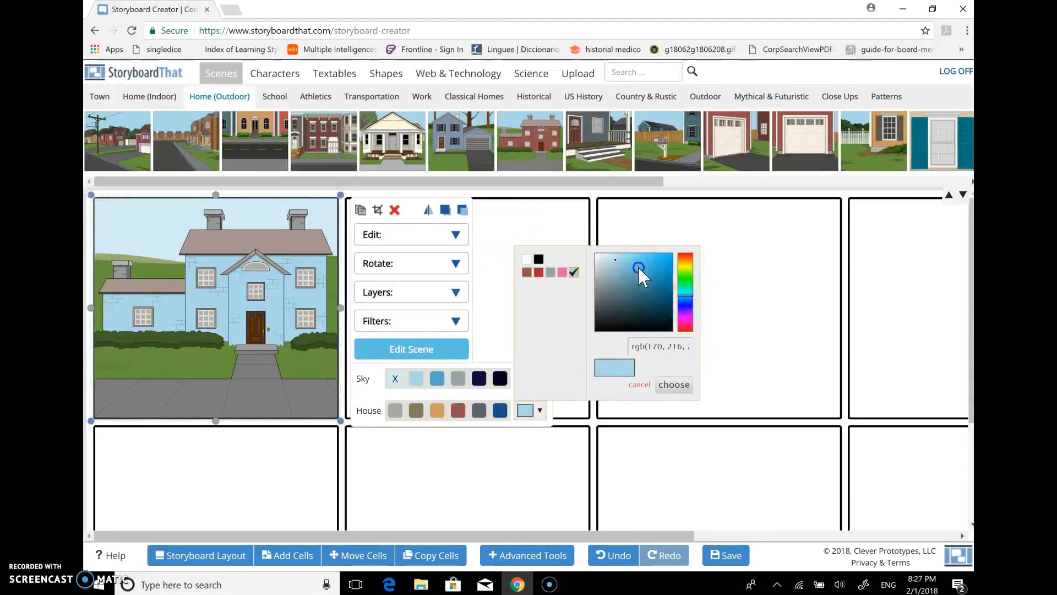
{"action": "left_click", "coordinate": [615, 261]}
{"action": "left_click", "coordinate": [686, 298]}
{"action": "left_click_drag", "start_coordinate": [686, 309], "coordinate": [688, 300]}
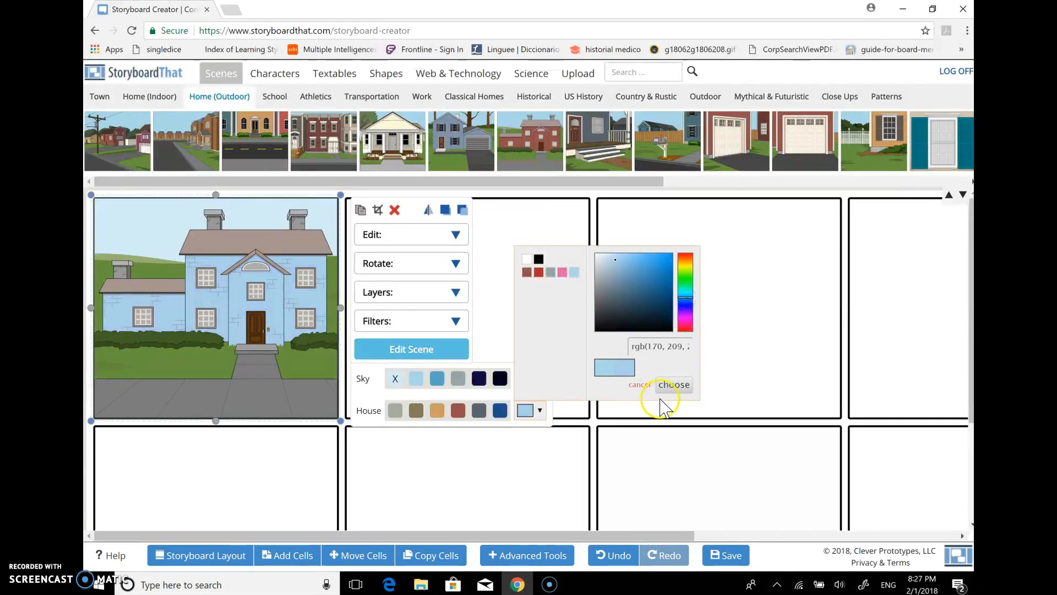
{"action": "left_click", "coordinate": [674, 384]}
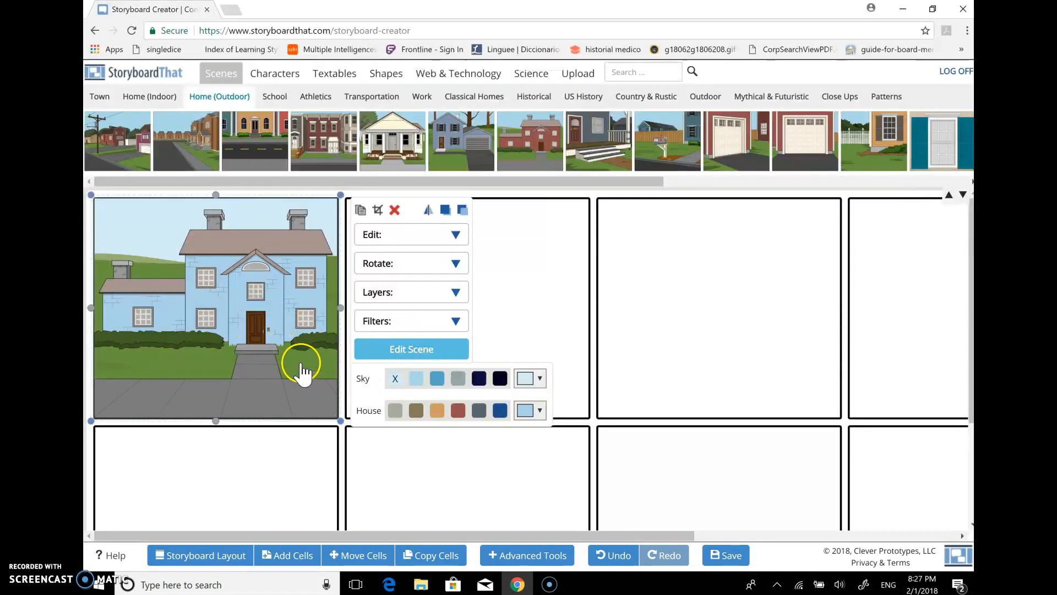
Preview the house scene with night, snow and rain, and update it with Day Time and Clear Skies
{"action": "left_click", "coordinate": [410, 350]}
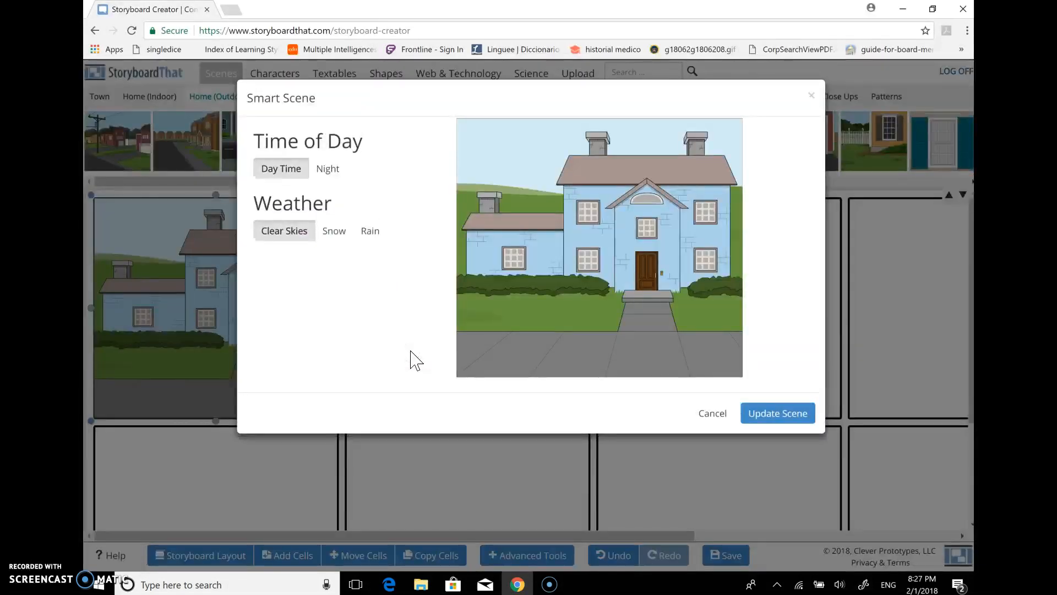
{"action": "left_click", "coordinate": [329, 169]}
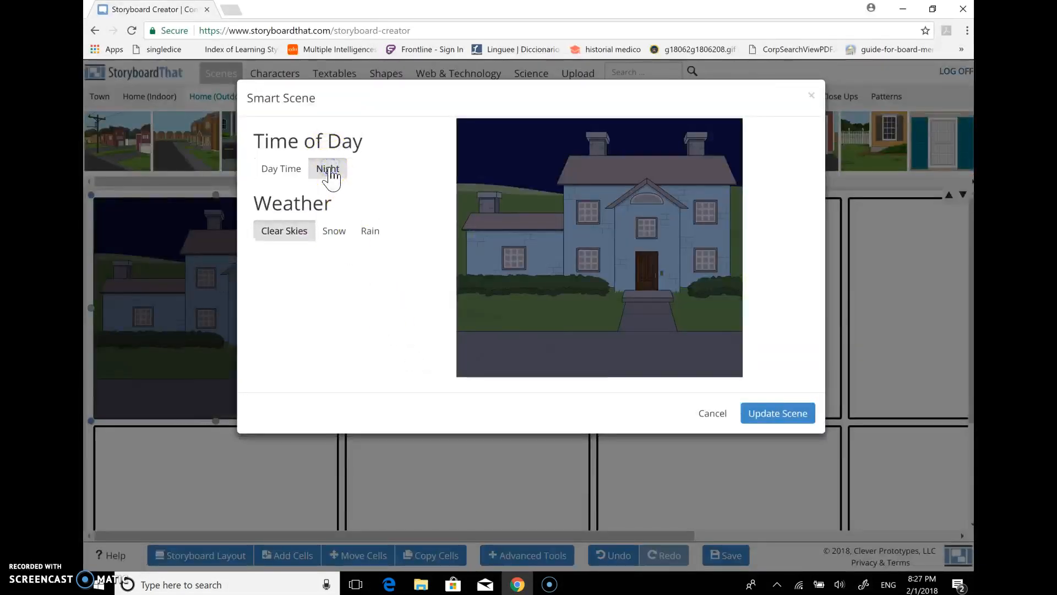
{"action": "left_click", "coordinate": [281, 170]}
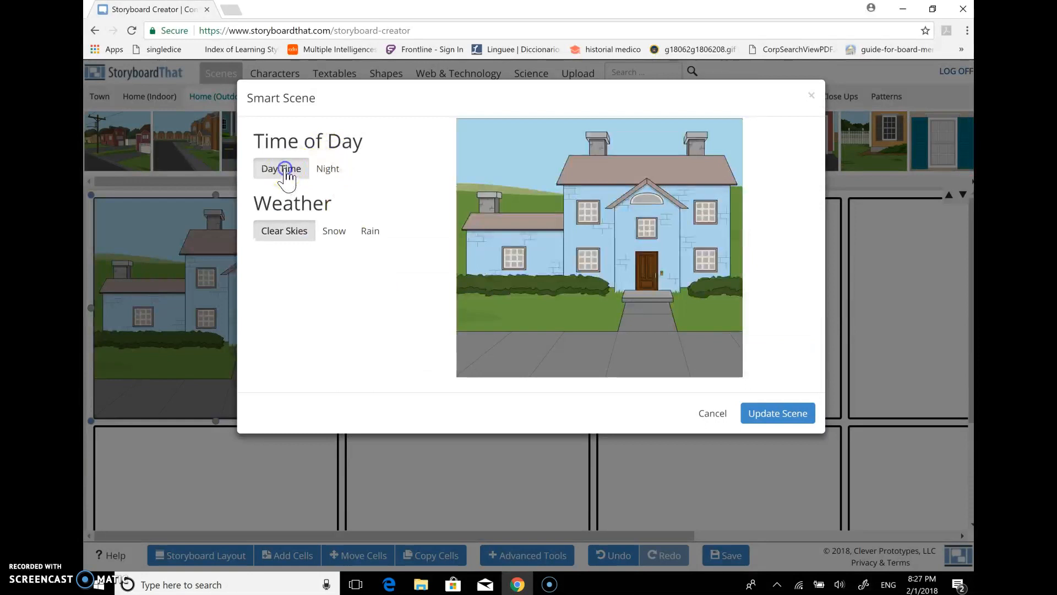
{"action": "left_click", "coordinate": [337, 233]}
{"action": "left_click", "coordinate": [369, 234]}
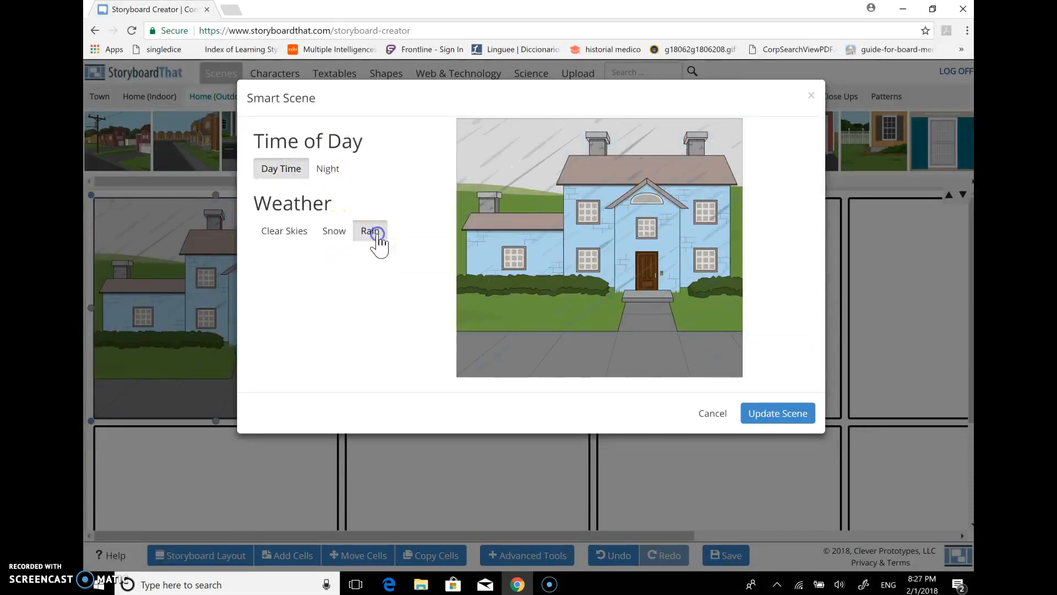
{"action": "left_click", "coordinate": [300, 239]}
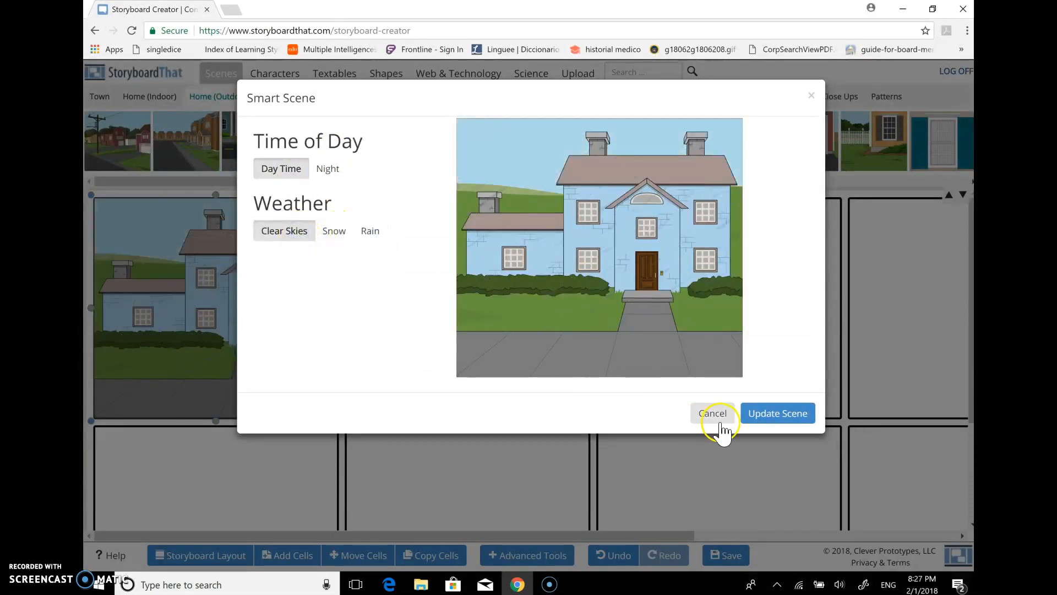
{"action": "left_click", "coordinate": [787, 414]}
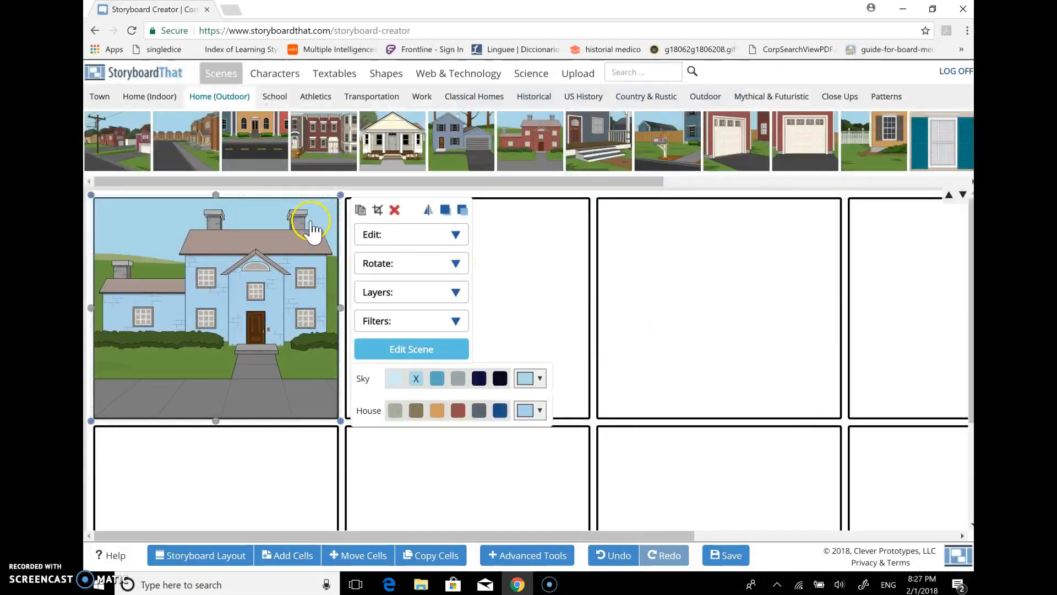
{"action": "left_click", "coordinate": [553, 256]}
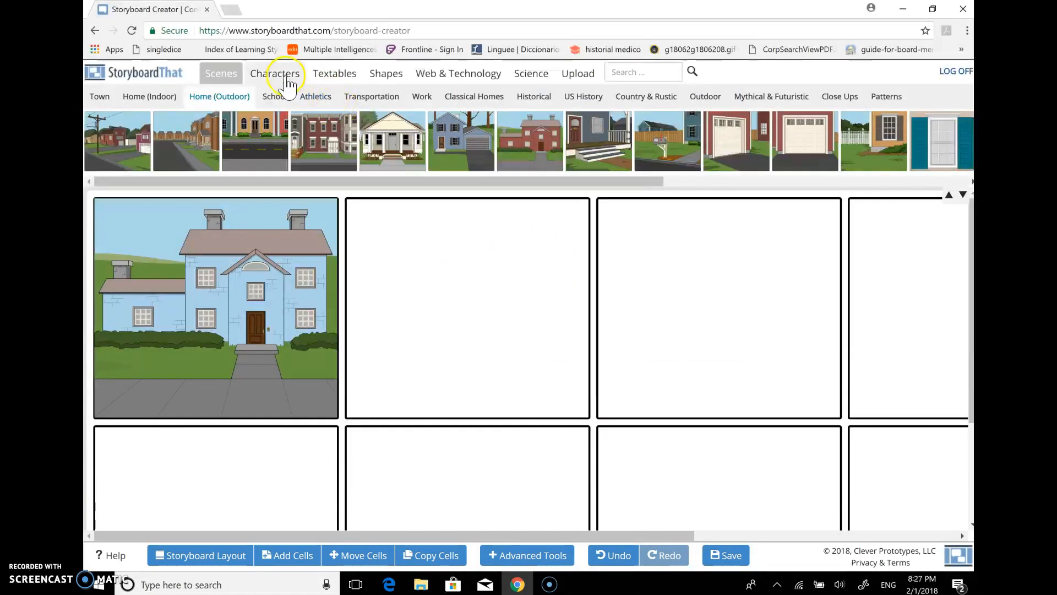
Browse the Shapes, Textables, Characters, Upload, Science and Web & Technology content libraries
{"action": "left_click", "coordinate": [373, 79]}
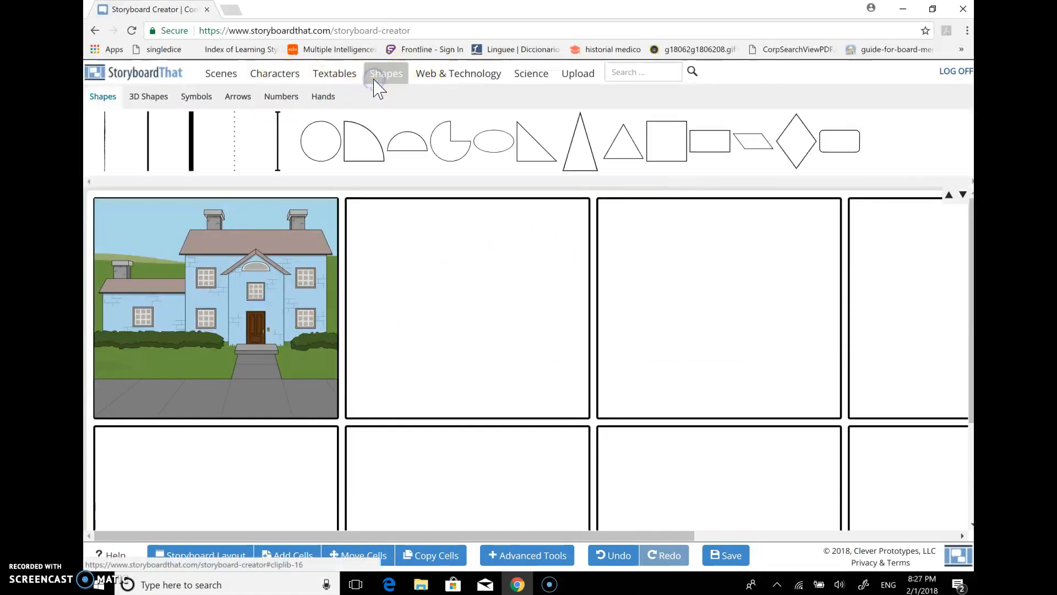
{"action": "left_click", "coordinate": [331, 77]}
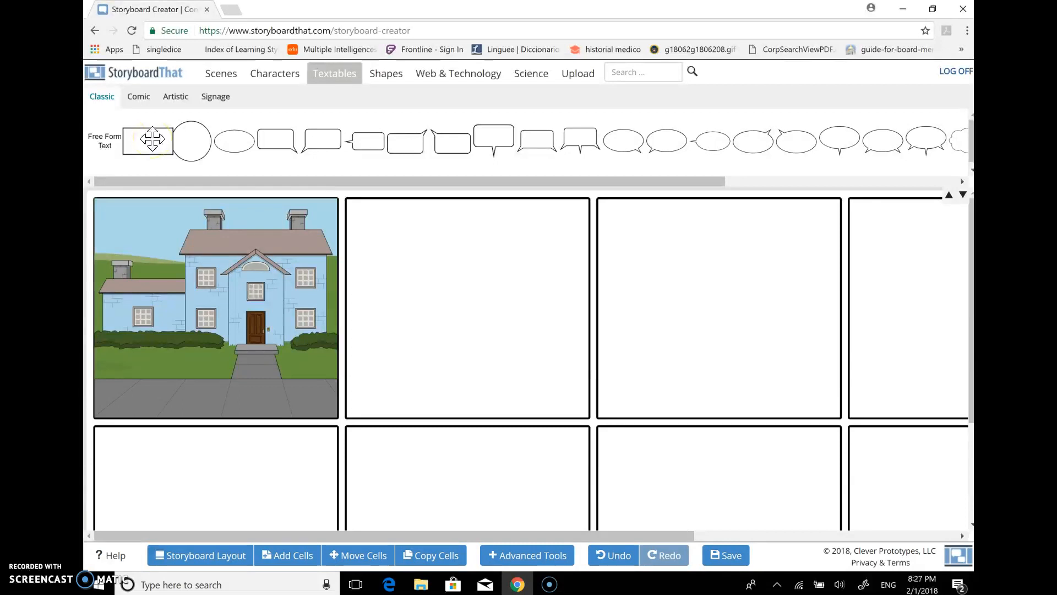
{"action": "left_click", "coordinate": [259, 77]}
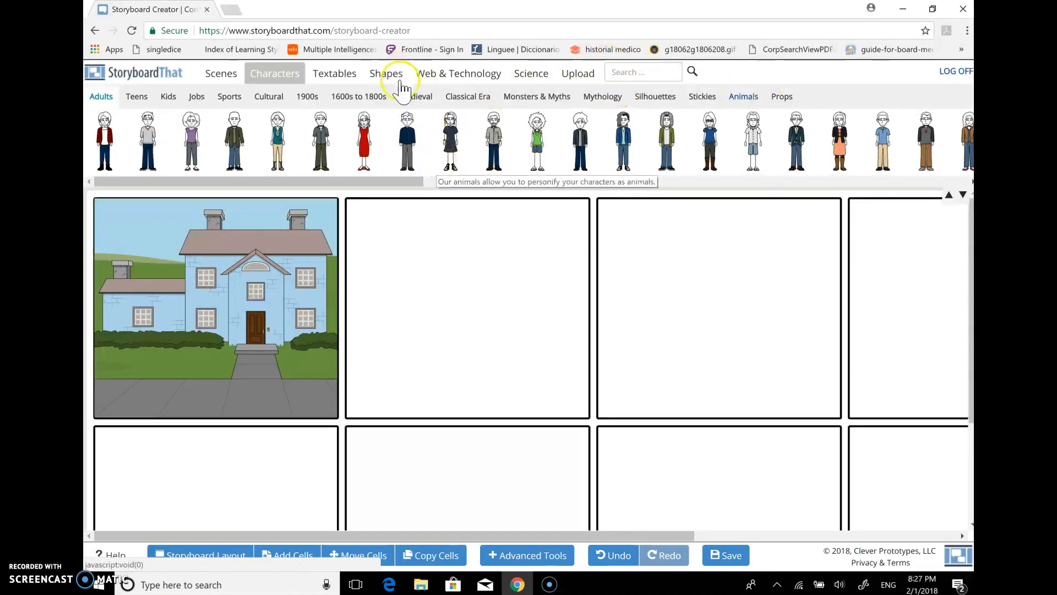
{"action": "left_click", "coordinate": [578, 73]}
{"action": "left_click", "coordinate": [532, 80]}
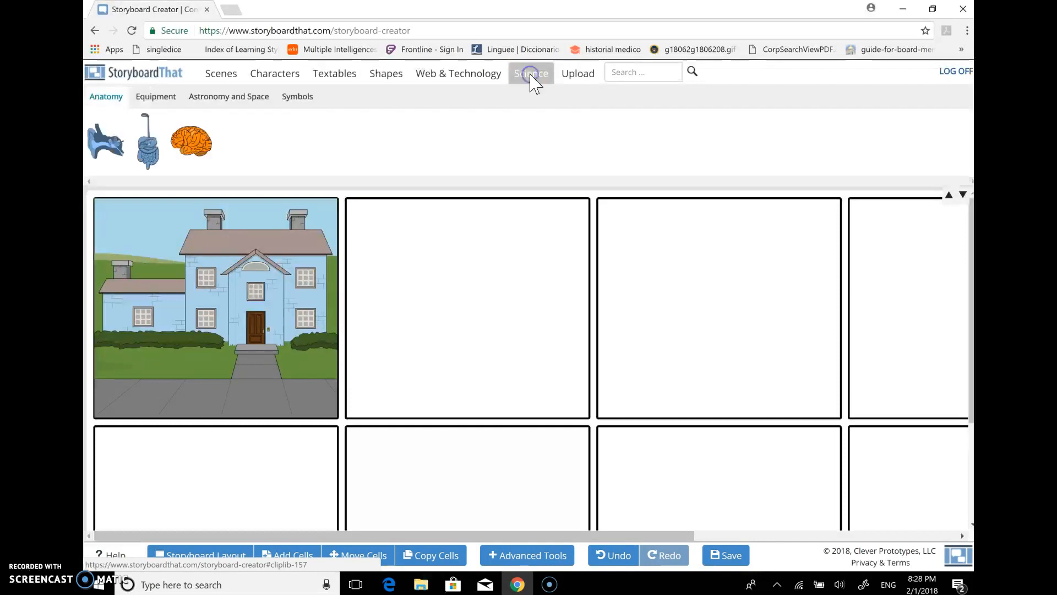
{"action": "left_click", "coordinate": [459, 76]}
{"action": "left_click", "coordinate": [385, 76]}
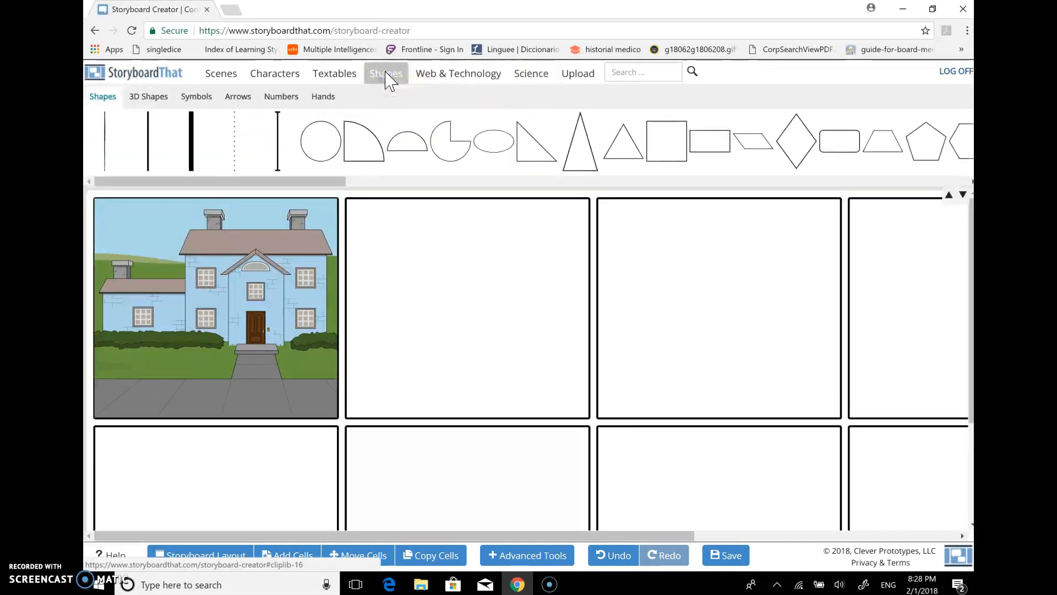
{"action": "left_click", "coordinate": [336, 77]}
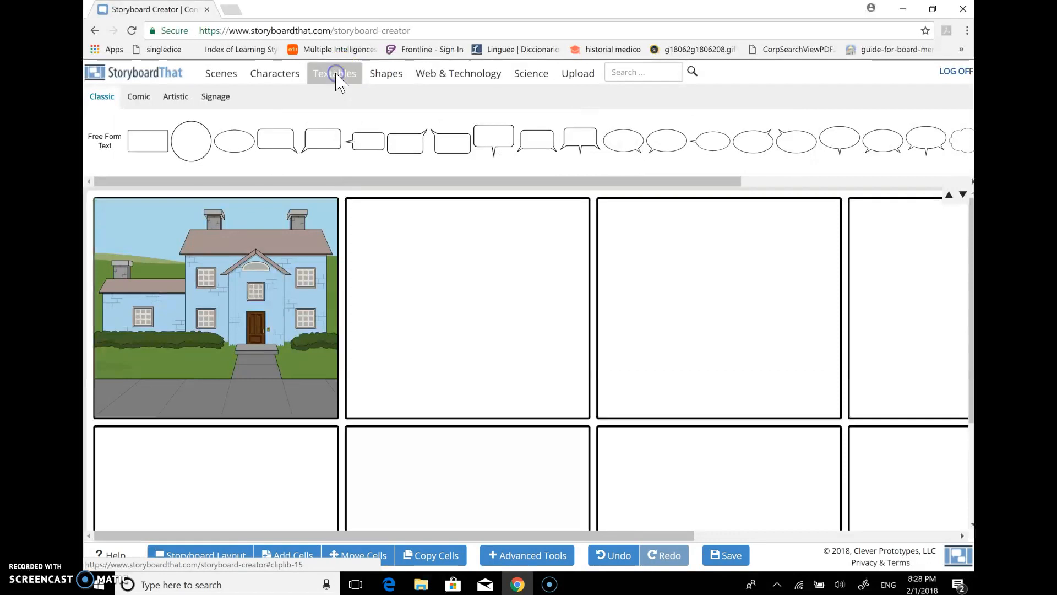
{"action": "left_click", "coordinate": [375, 77]}
{"action": "left_click", "coordinate": [218, 77]}
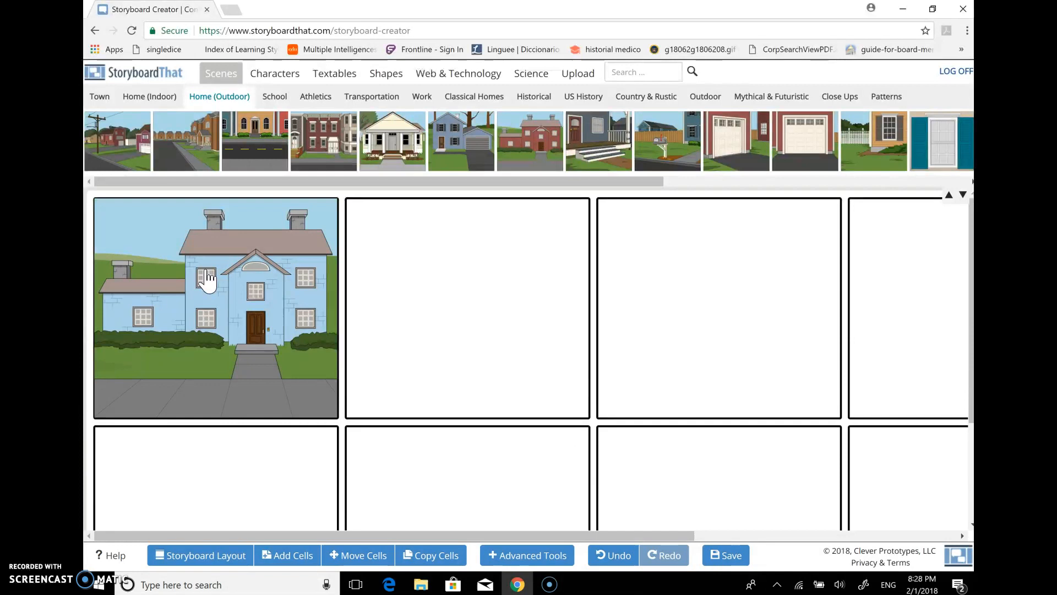
Add a classic rectangular text box to the upper-left sky of the house scene, with a white fill and dark blue border
{"action": "left_click", "coordinate": [337, 77]}
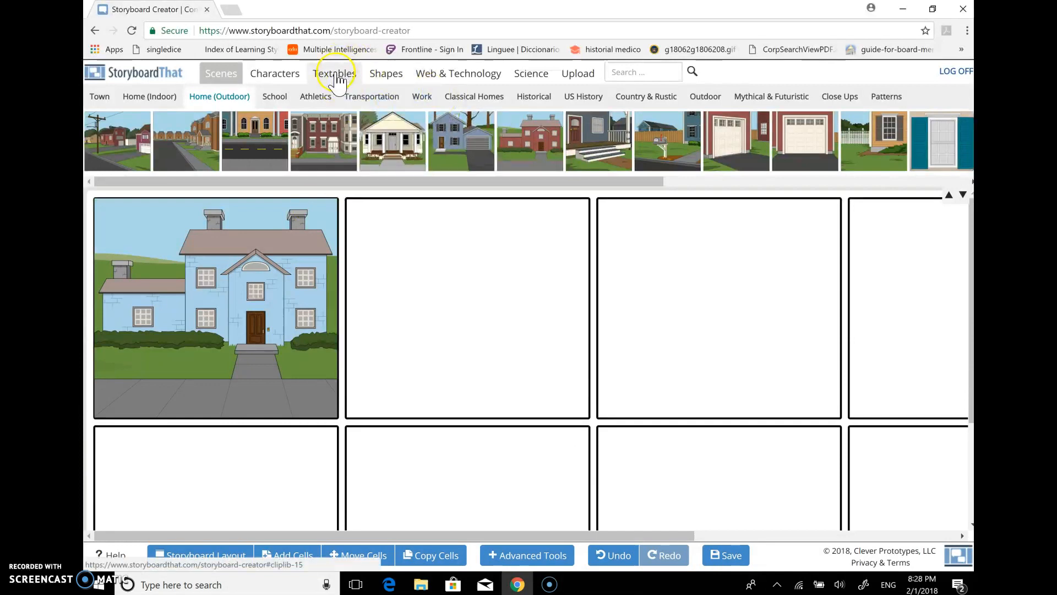
{"action": "right_click", "coordinate": [336, 76]}
{"action": "left_click", "coordinate": [340, 73]}
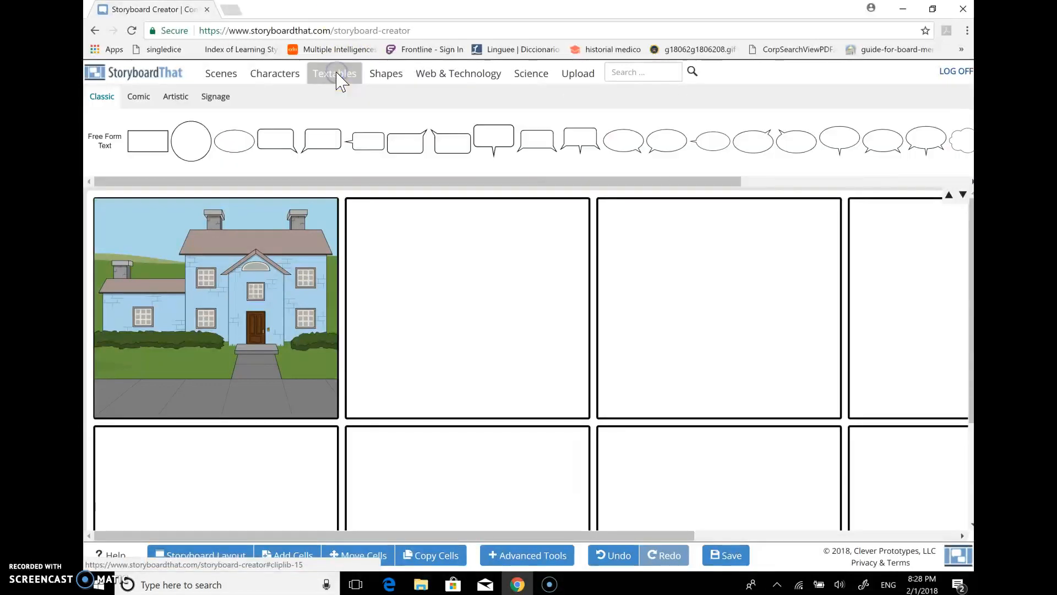
{"action": "left_click_drag", "start_coordinate": [154, 145], "coordinate": [137, 229]}
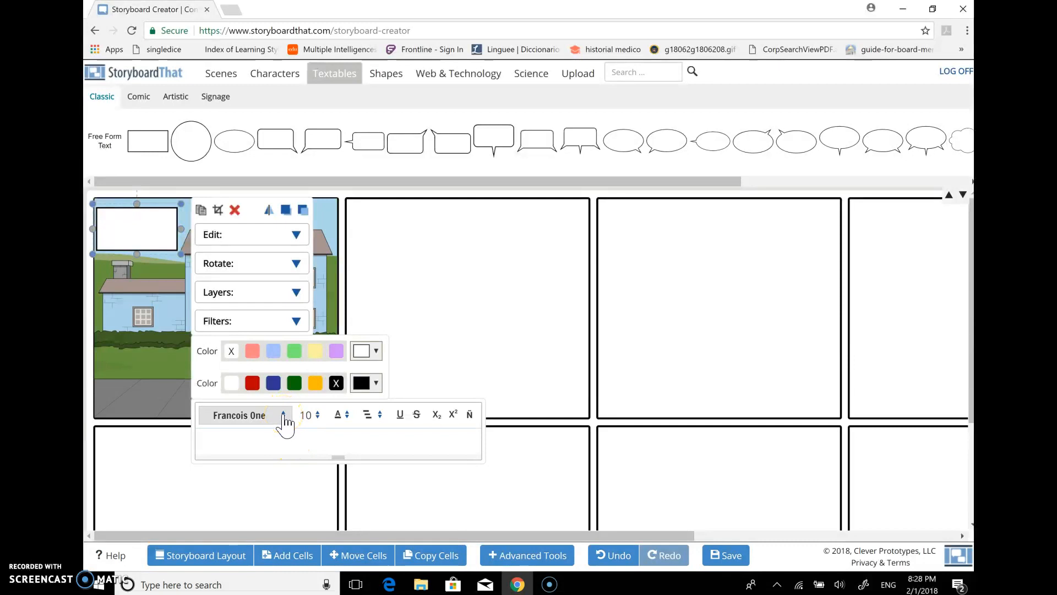
{"action": "left_click", "coordinate": [274, 350]}
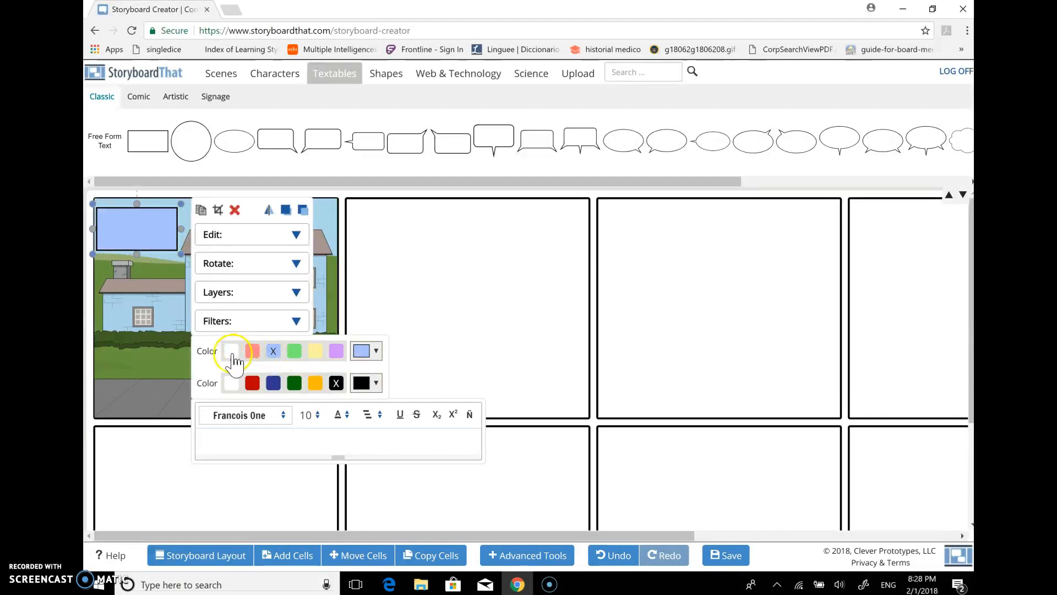
{"action": "left_click", "coordinate": [231, 350]}
{"action": "left_click", "coordinate": [273, 382]}
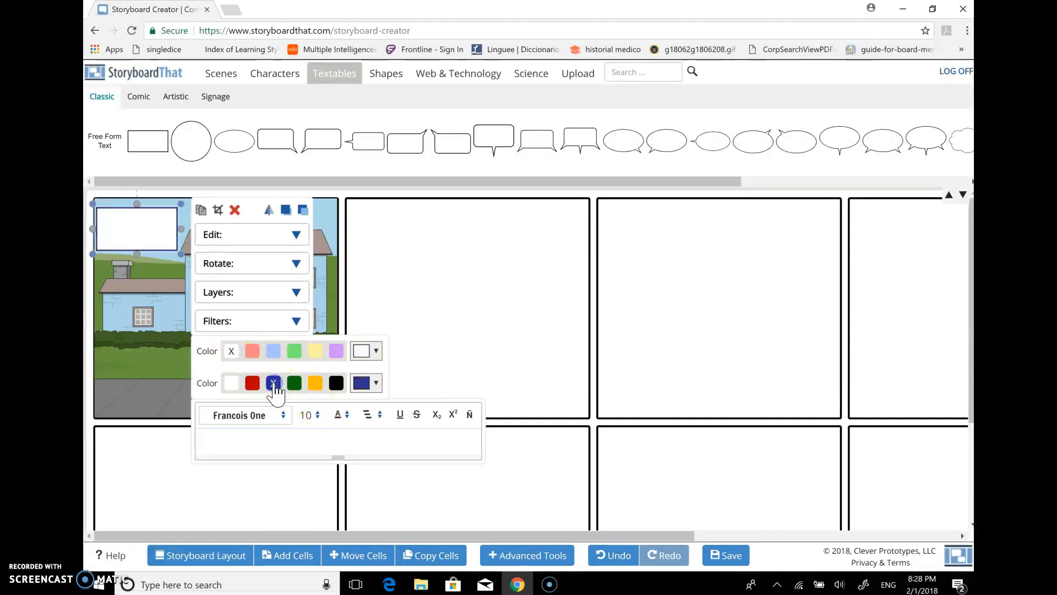
{"action": "left_click", "coordinate": [283, 416]}
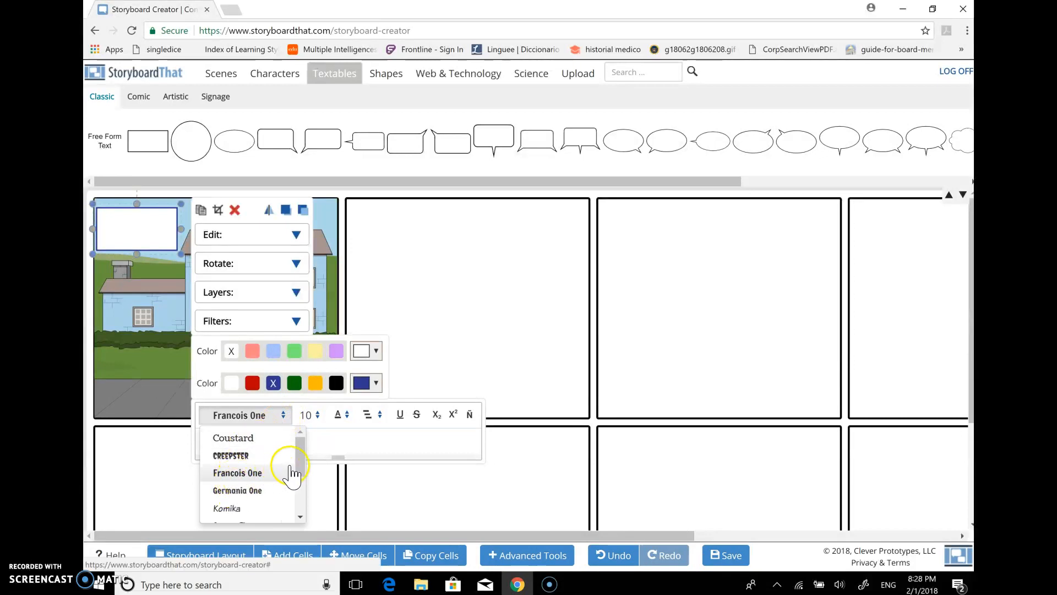
{"action": "left_click_drag", "start_coordinate": [297, 449], "coordinate": [281, 491]}
{"action": "left_click", "coordinate": [264, 479]}
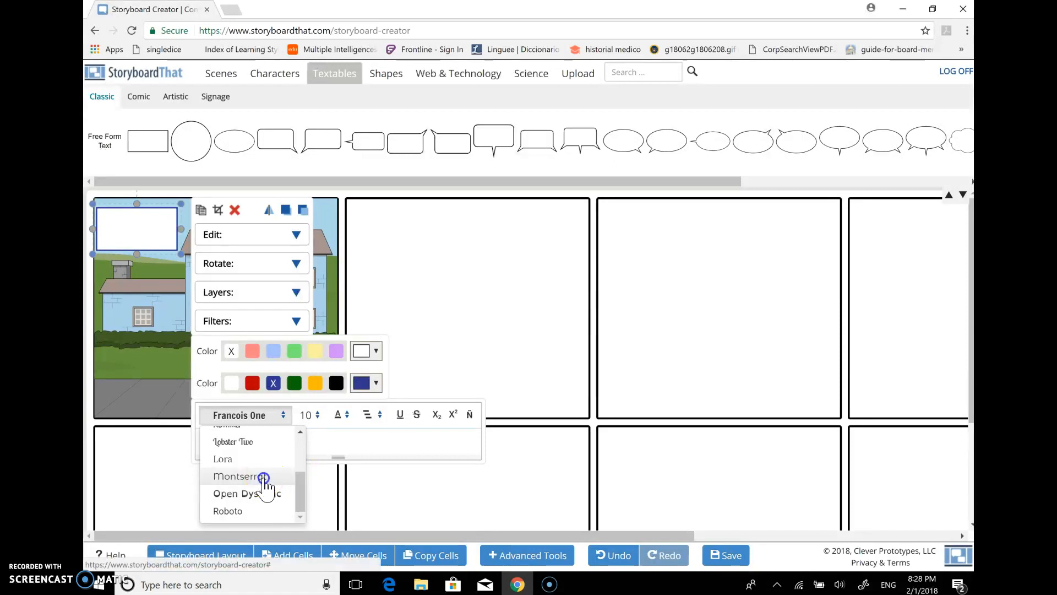
{"action": "left_click", "coordinate": [120, 225]}
{"action": "left_click", "coordinate": [121, 226]}
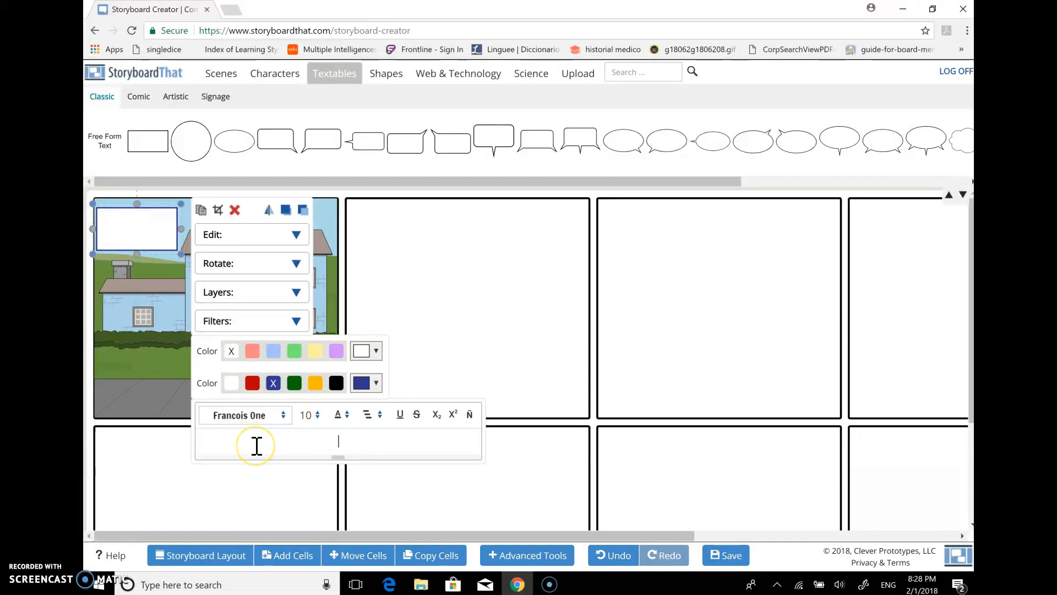
{"action": "type", "text": "i"}
{"action": "key", "text": "BackSpace"}
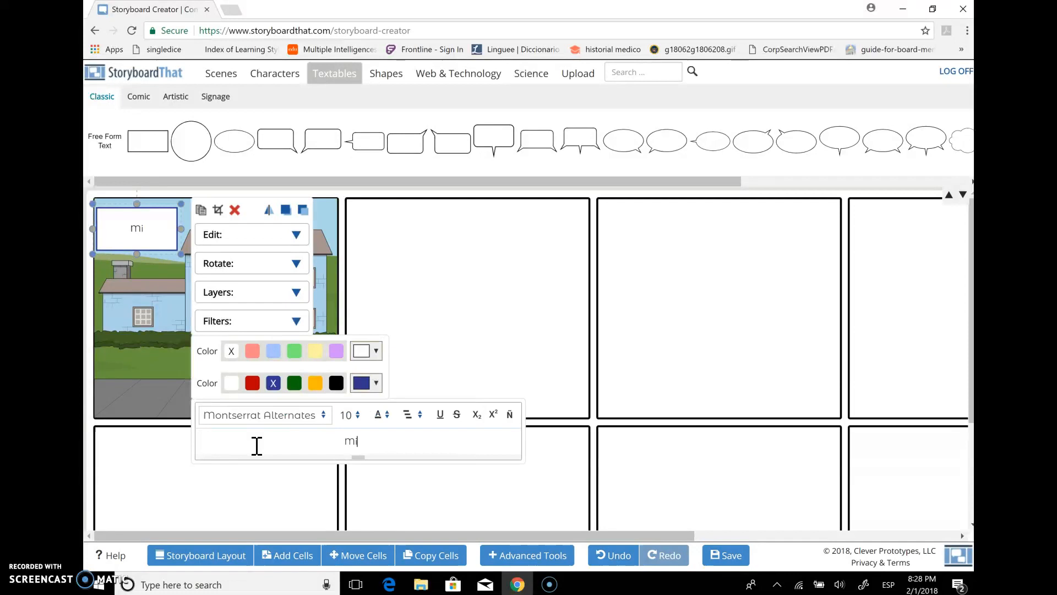
{"action": "key", "text": "BackSpace"}
{"action": "type", "text": "m"}
{"action": "key", "text": "BackSpace"}
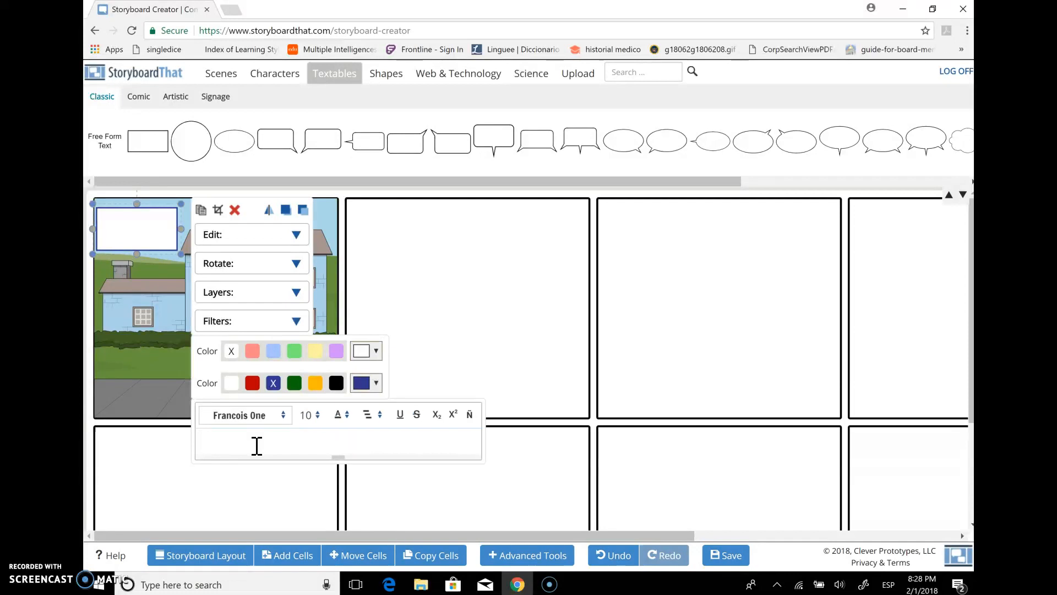
Enter "Mi casa ideal" in the text box using the Roboto font at size 14
{"action": "left_click", "coordinate": [284, 415]}
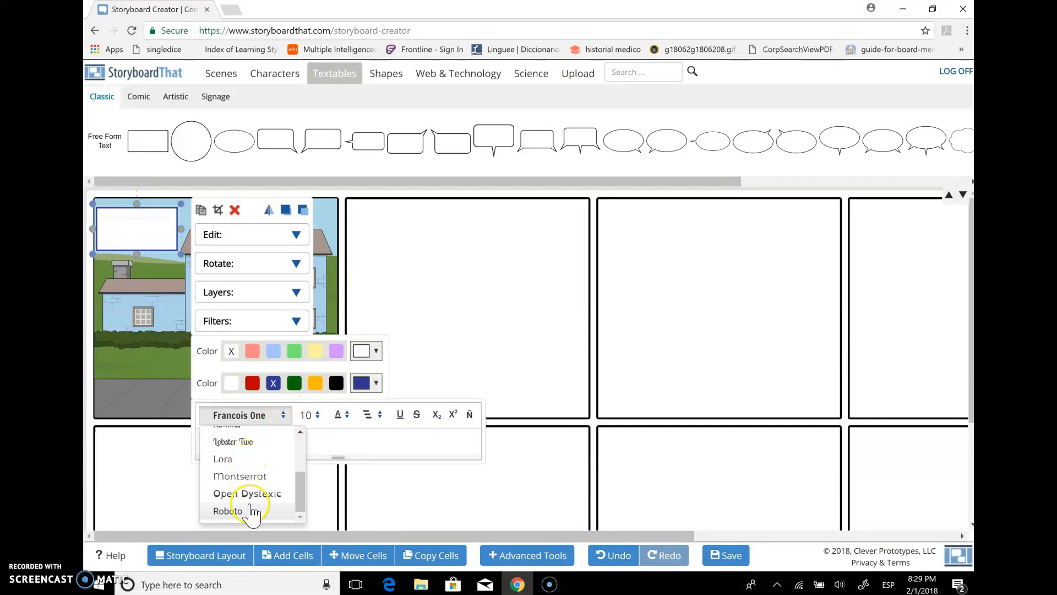
{"action": "left_click", "coordinate": [228, 510]}
{"action": "type", "text": "Mi casa ideal"}
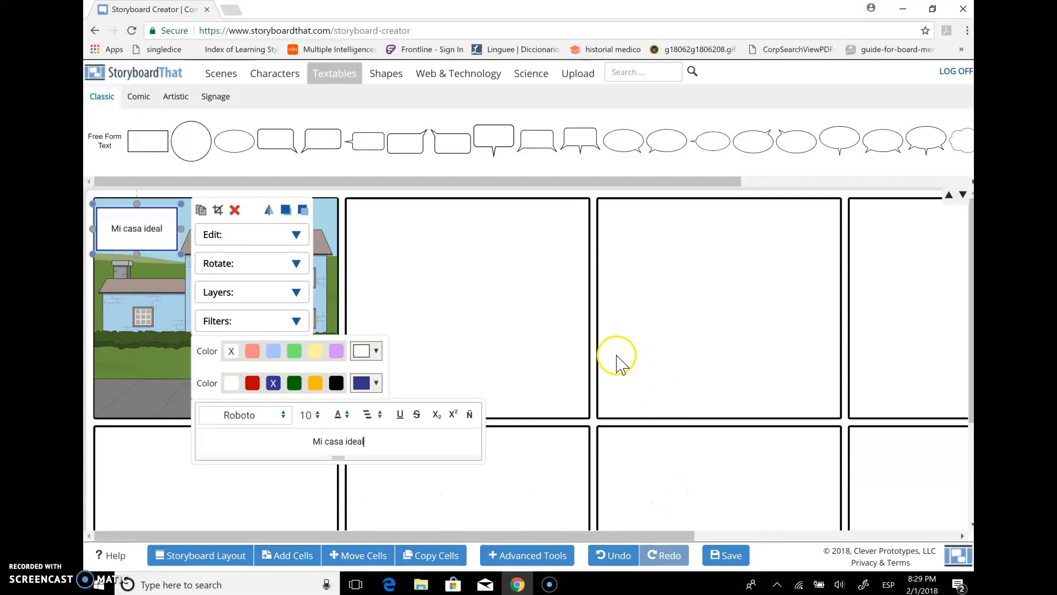
{"action": "left_click", "coordinate": [316, 415]}
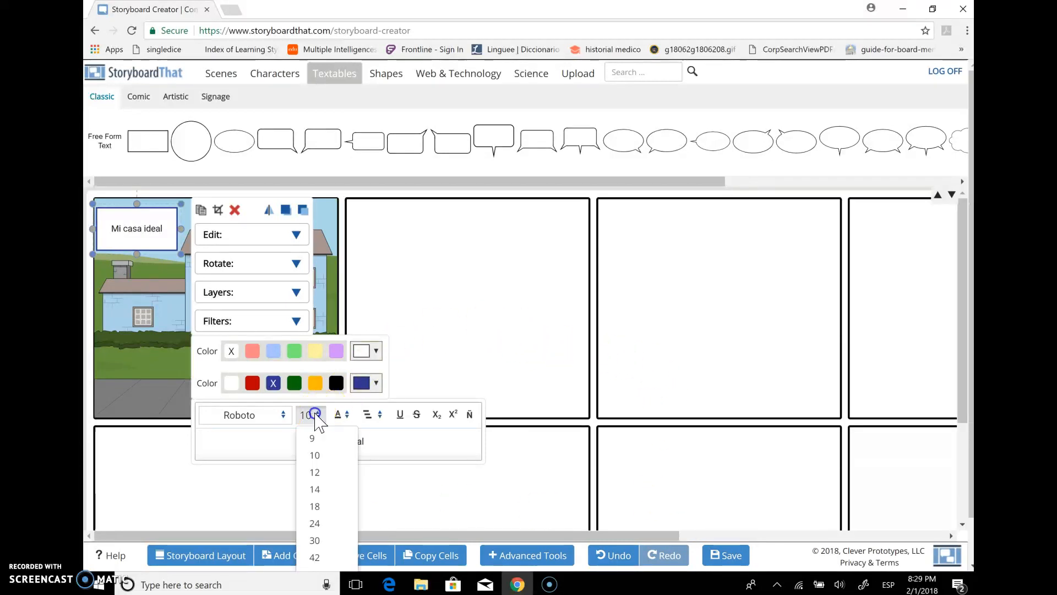
{"action": "left_click", "coordinate": [316, 489]}
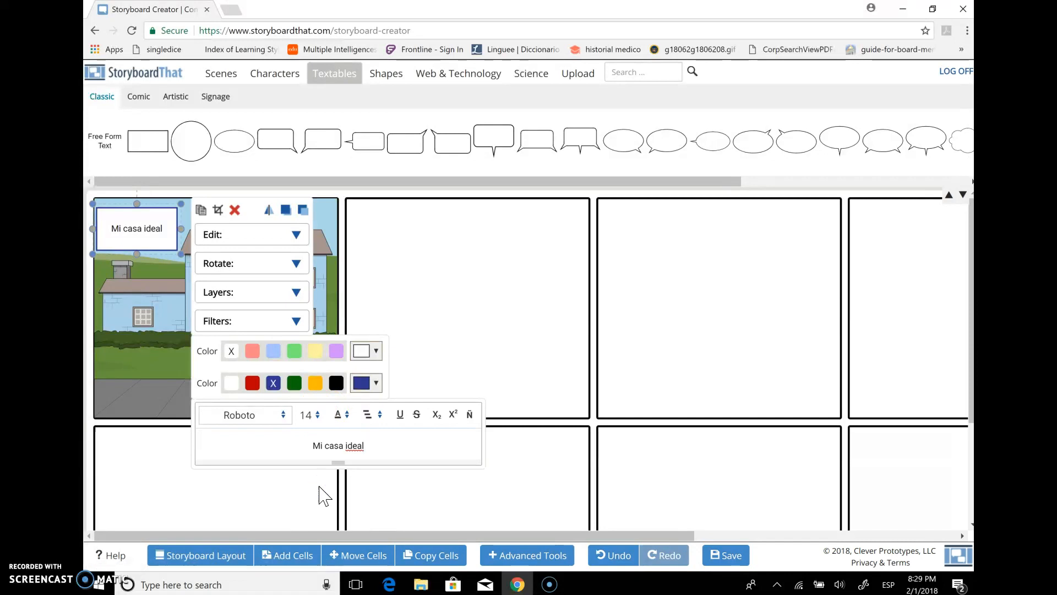
{"action": "left_click_drag", "start_coordinate": [374, 447], "coordinate": [283, 441]}
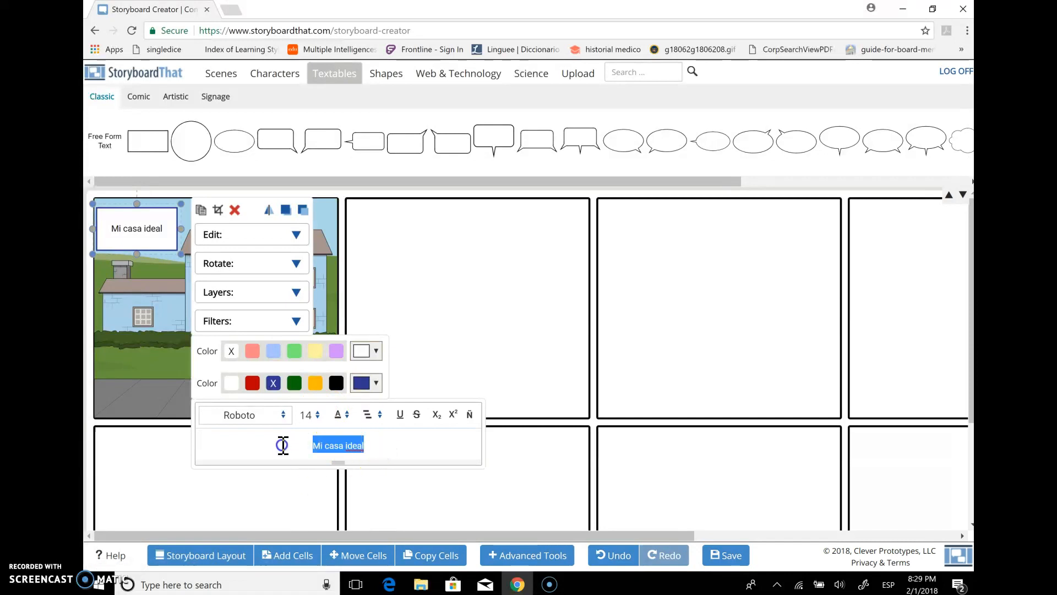
{"action": "left_click", "coordinate": [315, 416]}
{"action": "left_click", "coordinate": [314, 489]}
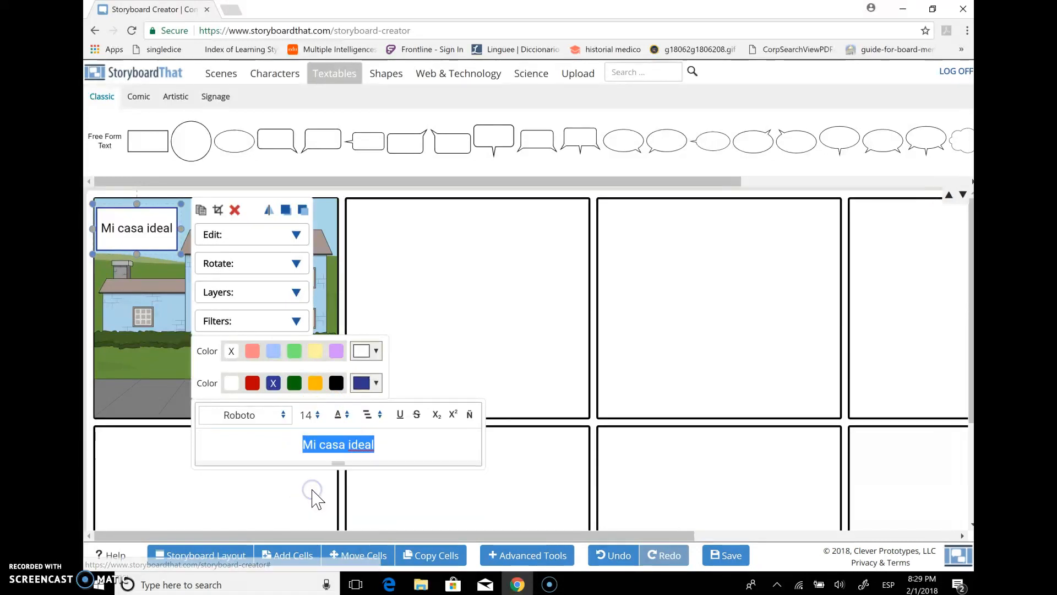
Fill the "Mi casa ideal" text box with the light blue preset color
{"action": "left_click", "coordinate": [268, 445]}
{"action": "left_click", "coordinate": [253, 353]}
{"action": "left_click", "coordinate": [272, 352]}
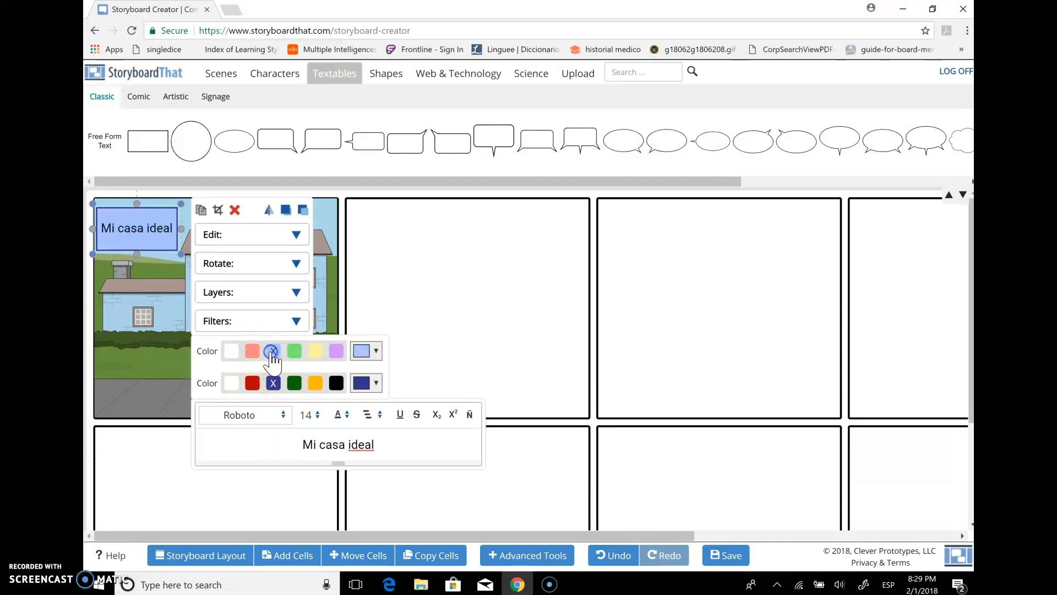
{"action": "left_click", "coordinate": [363, 351]}
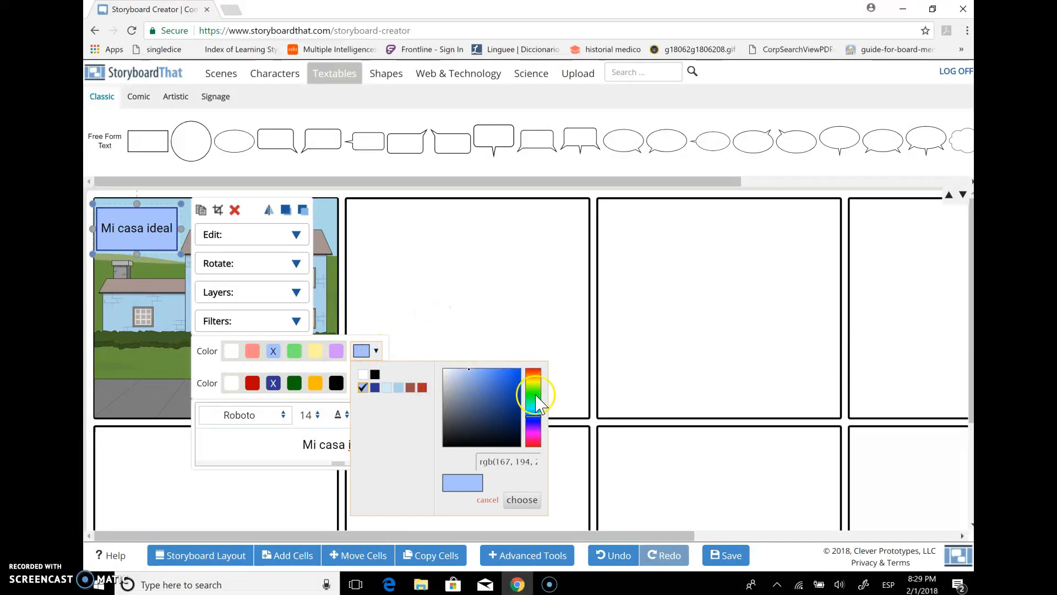
{"action": "left_click_drag", "start_coordinate": [532, 423], "coordinate": [531, 413]}
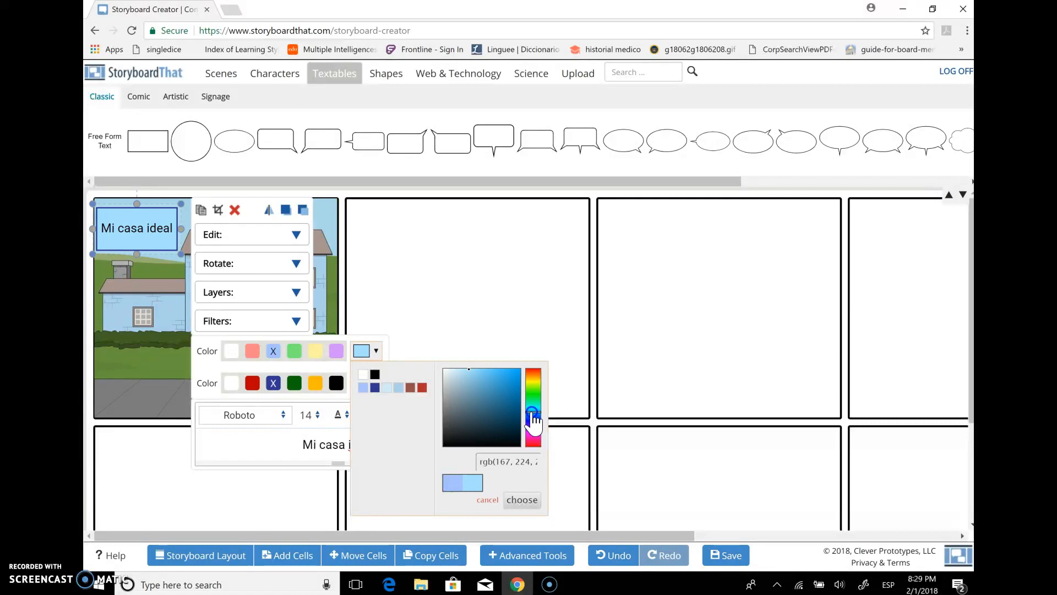
{"action": "left_click", "coordinate": [457, 327]}
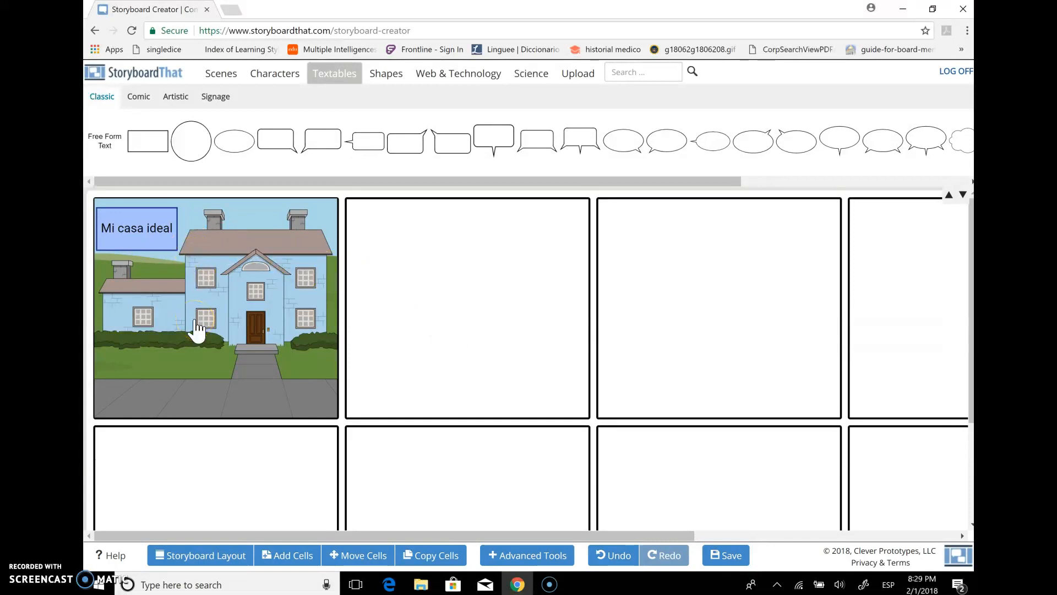
Add a period after "Mi casa ideal" and start a second line in the text box
{"action": "left_click", "coordinate": [153, 245]}
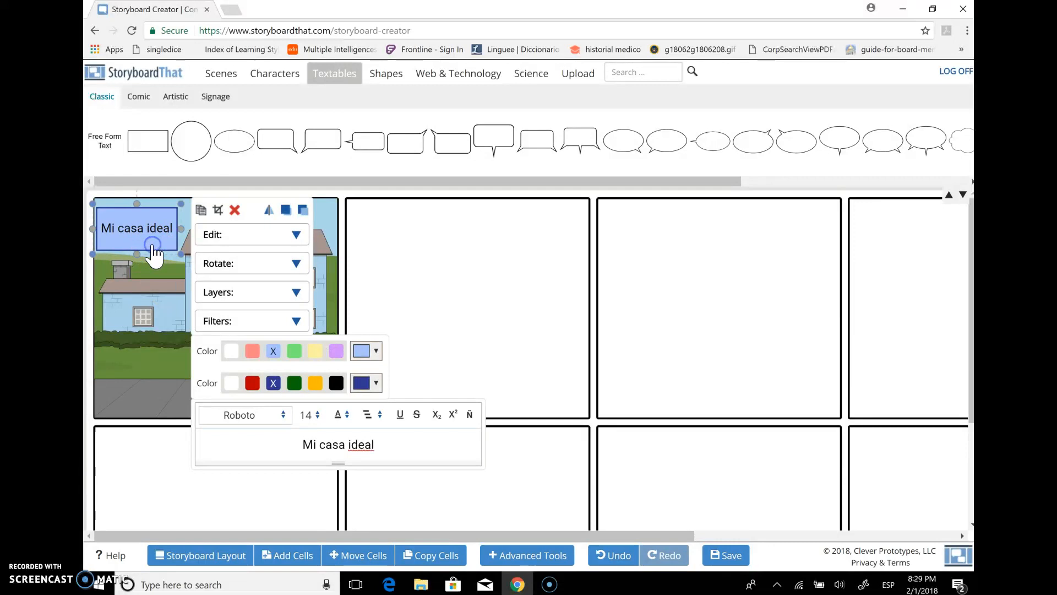
{"action": "left_click", "coordinate": [388, 443]}
{"action": "type", "text": "."}
{"action": "key", "text": "Return"}
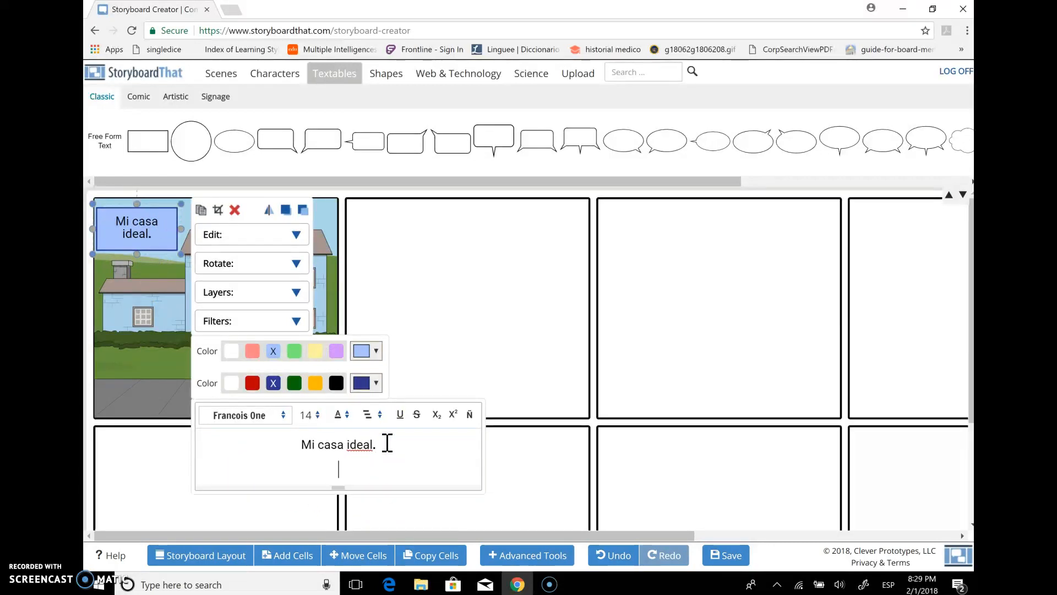
Write "Mi casa es azul y grande, pero no demasiado grande." on the second line of the text box
{"action": "type", "text": "Mi c"}
{"action": "key", "text": "BackSpace"}
{"action": "type", "text": "Mi"}
{"action": "left_click", "coordinate": [346, 472]}
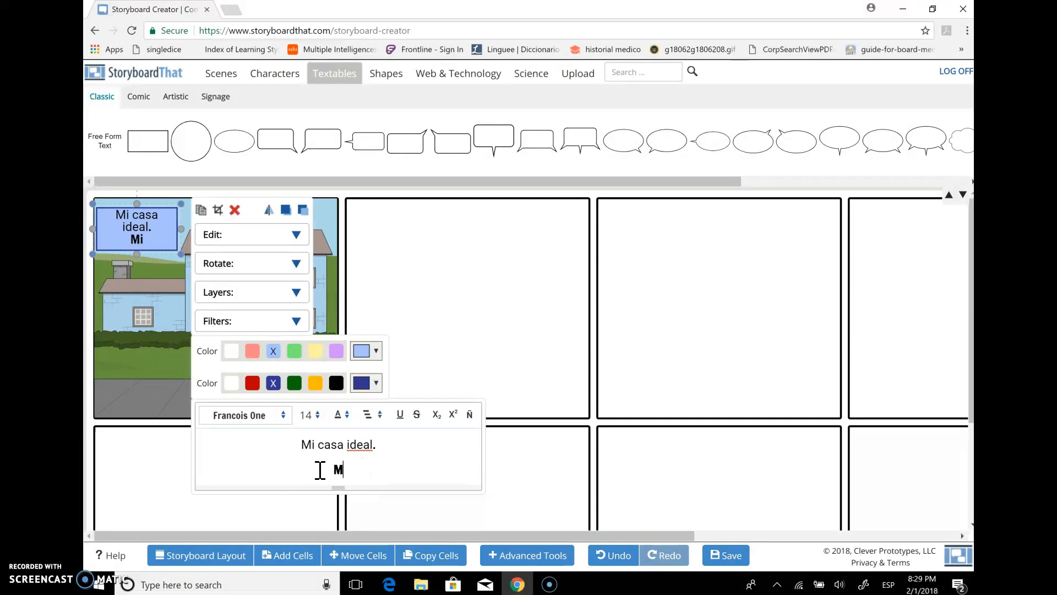
{"action": "left_click", "coordinate": [322, 469]}
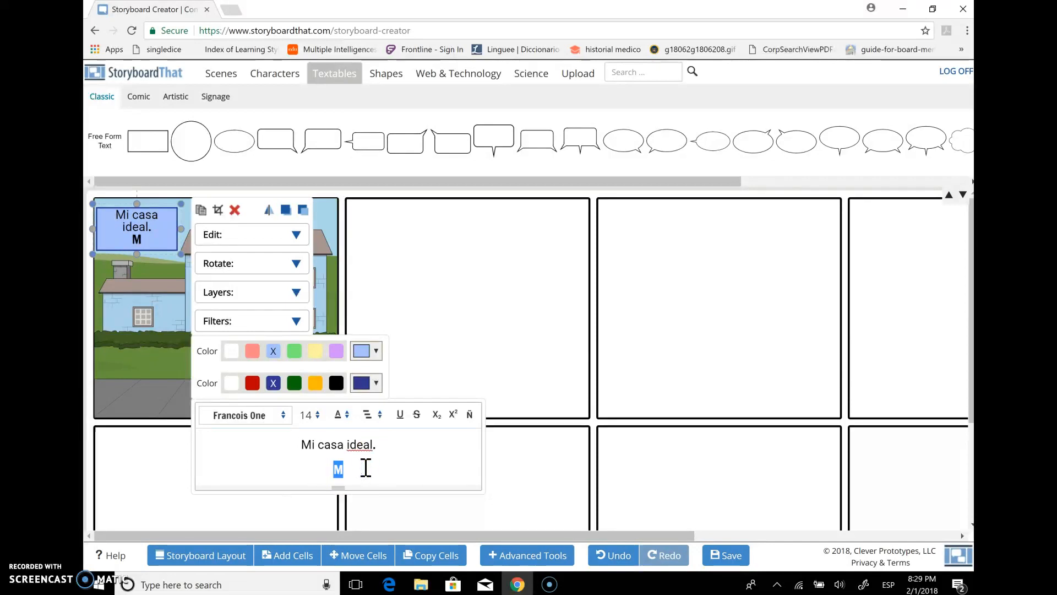
{"action": "type", "text": "casa es azul "}
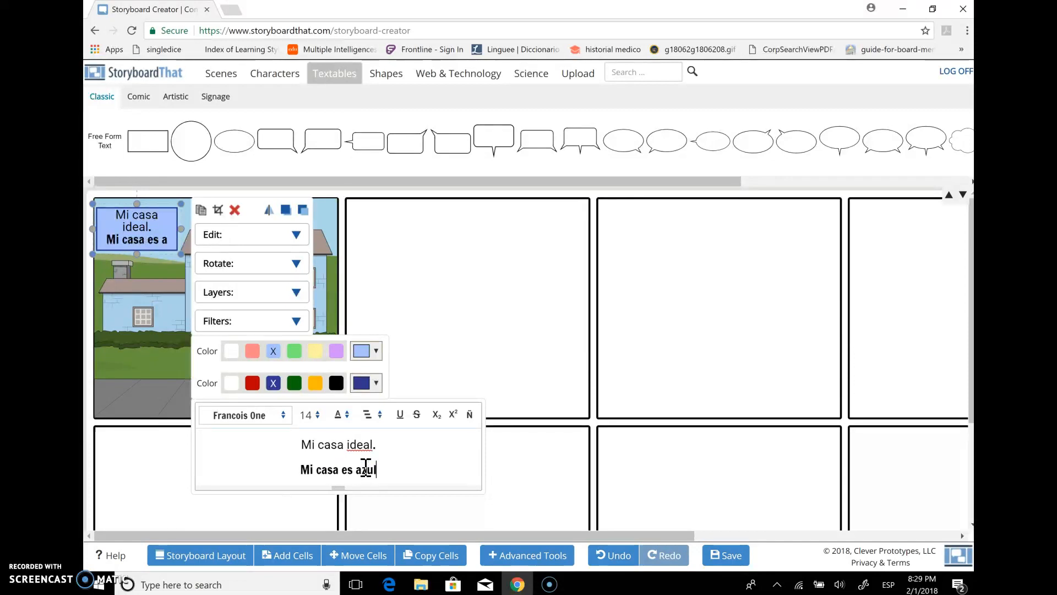
{"action": "type", "text": "y grande, pero no demasiado gra"}
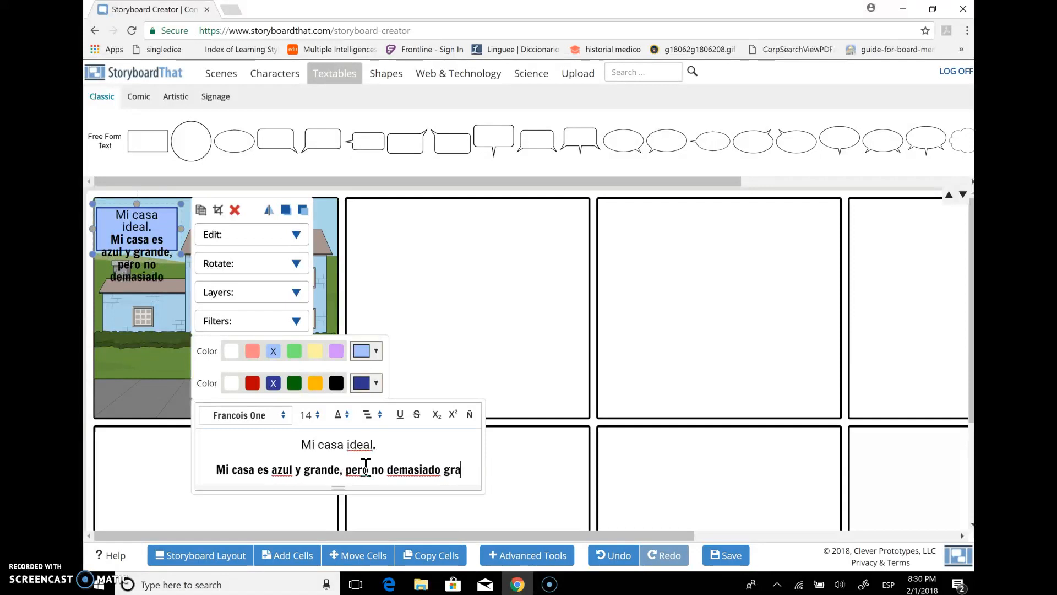
{"action": "type", "text": "nde."}
{"action": "left_click", "coordinate": [471, 350]}
Enlarge the text box to fit all its text and move it to the lower-left corner of the house scene
{"action": "left_click", "coordinate": [128, 237]}
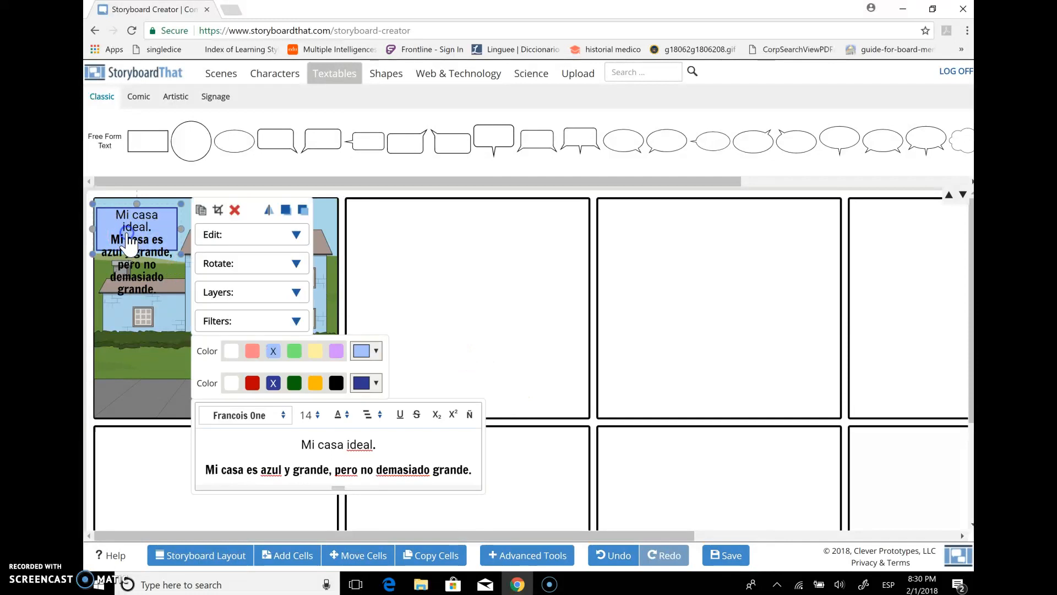
{"action": "left_click", "coordinate": [138, 252]}
{"action": "left_click_drag", "start_coordinate": [139, 253], "coordinate": [275, 282]}
{"action": "left_click", "coordinate": [422, 258]}
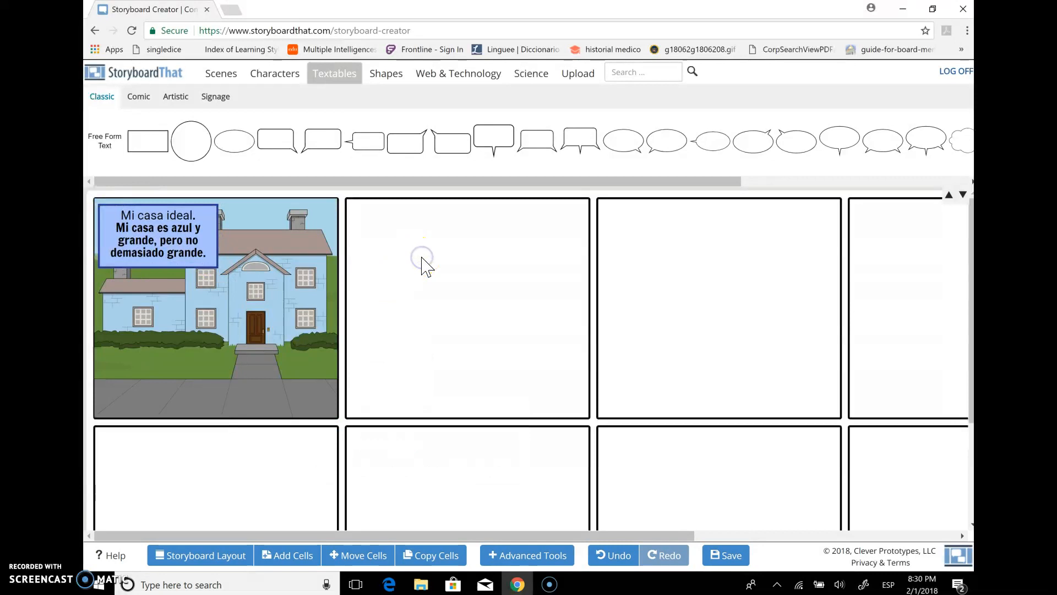
{"action": "left_click_drag", "start_coordinate": [166, 230], "coordinate": [171, 372]}
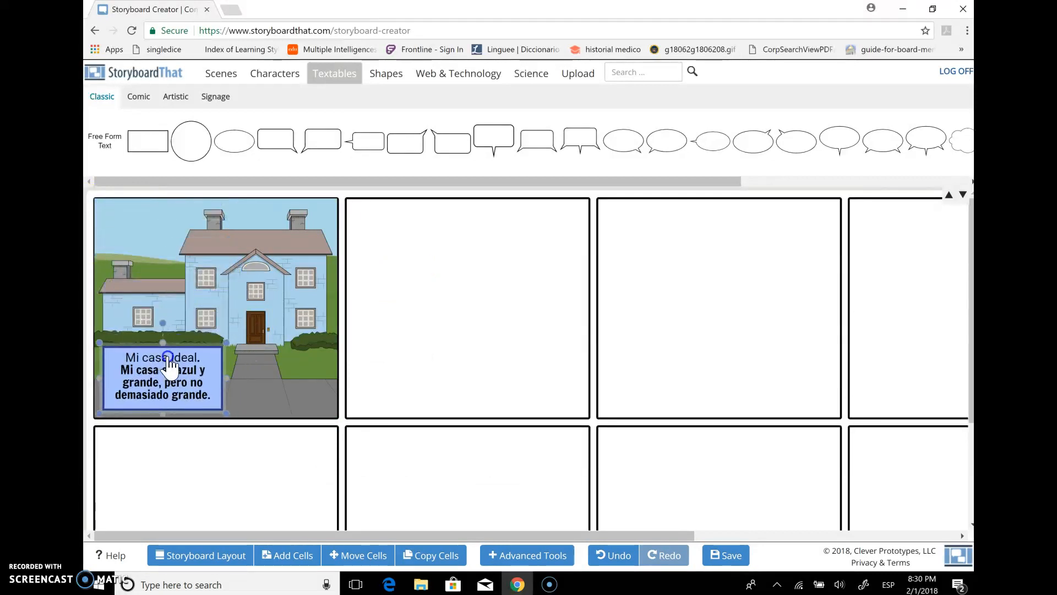
{"action": "left_click", "coordinate": [432, 257]}
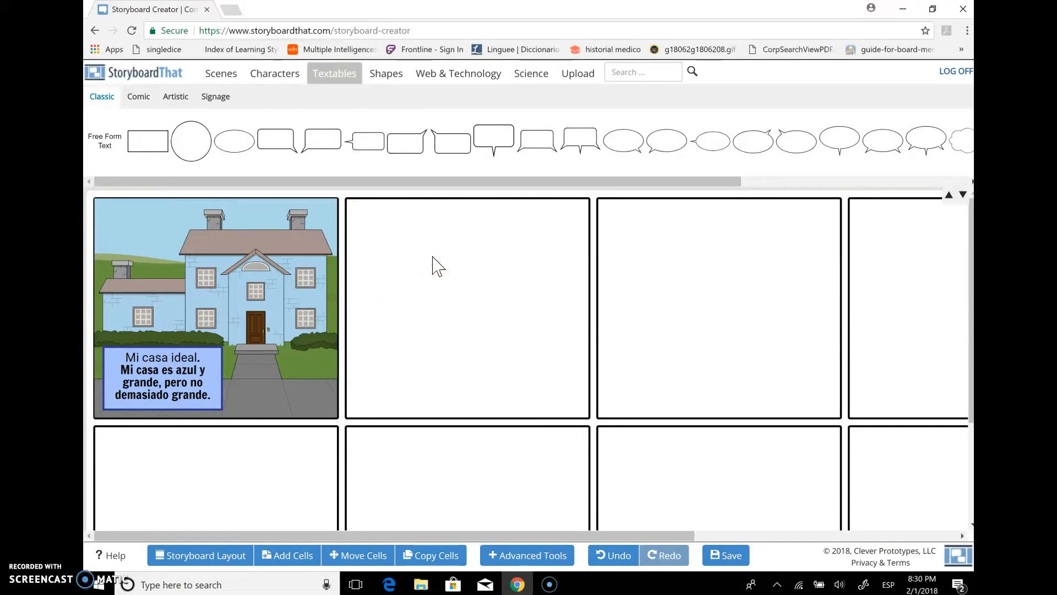
Add the Home (Indoor) bunk bed bedroom scene with blue walls to the second cell of the top row
{"action": "left_click", "coordinate": [218, 73]}
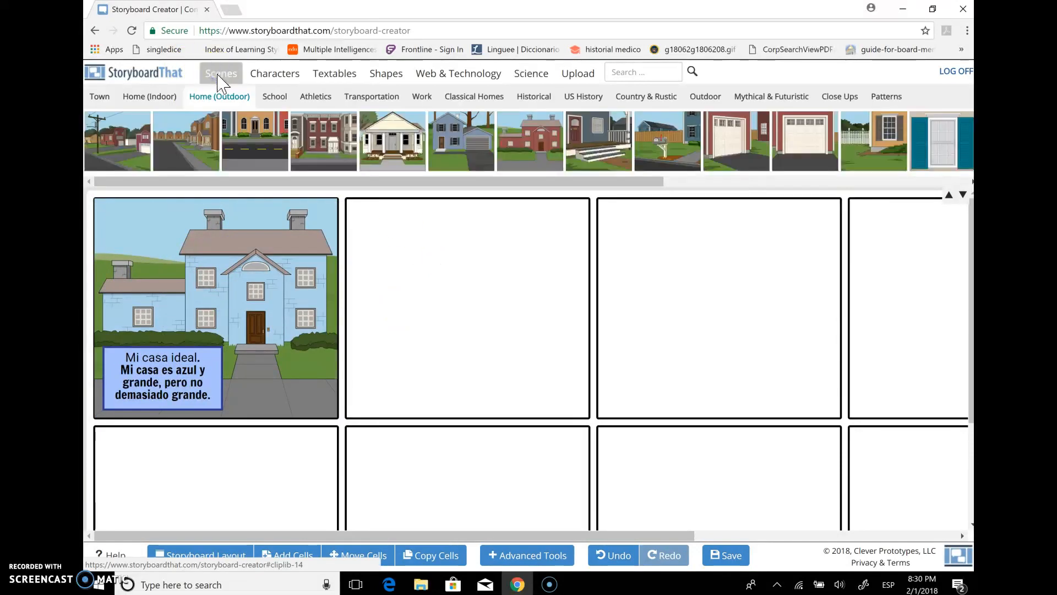
{"action": "left_click", "coordinate": [164, 97]}
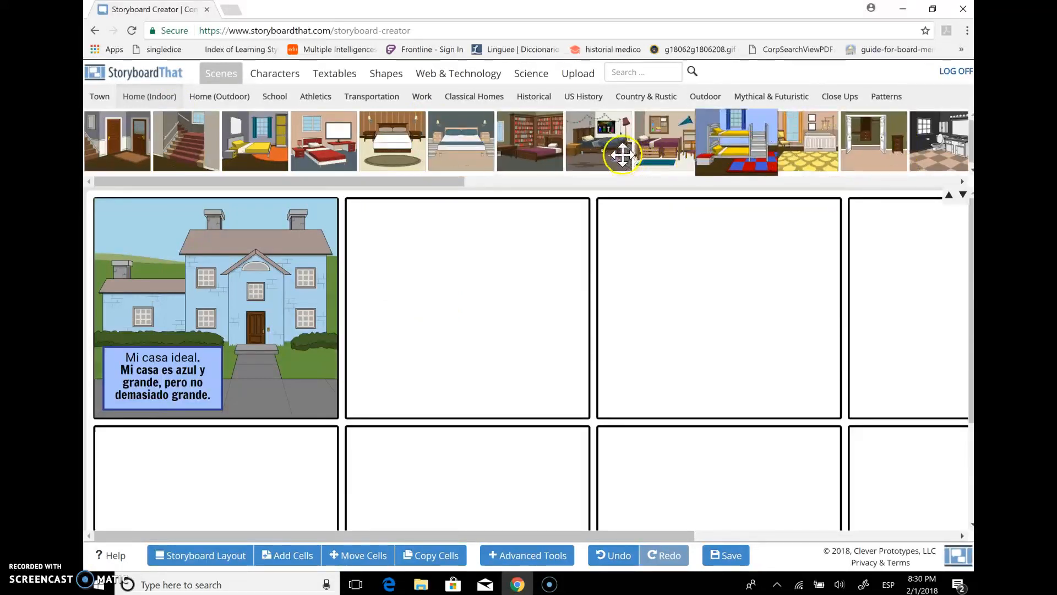
{"action": "left_click_drag", "start_coordinate": [735, 147], "coordinate": [448, 288]}
{"action": "left_click", "coordinate": [440, 307]}
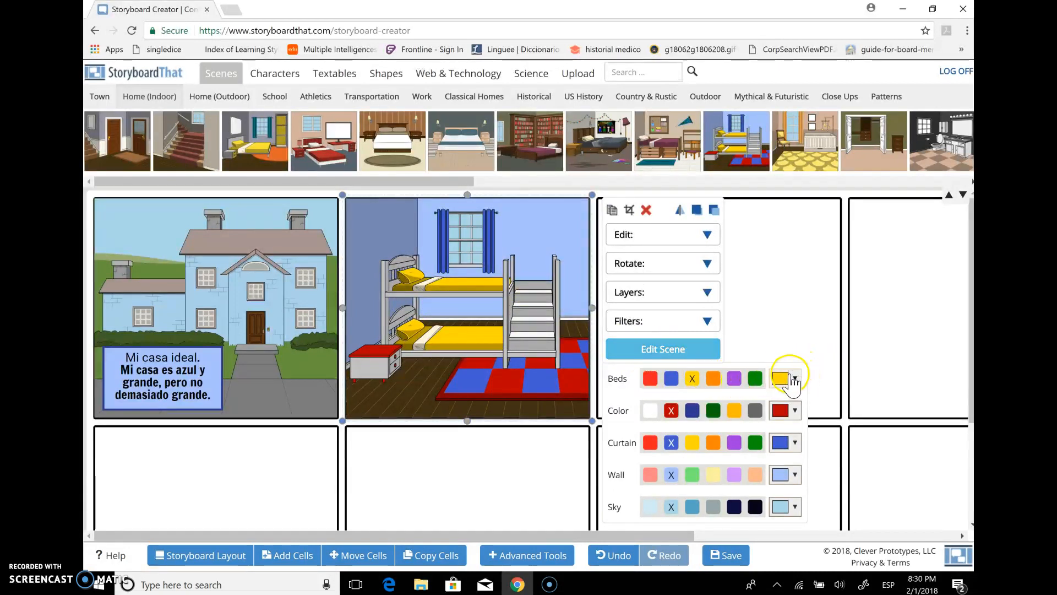
{"action": "left_click", "coordinate": [793, 379]}
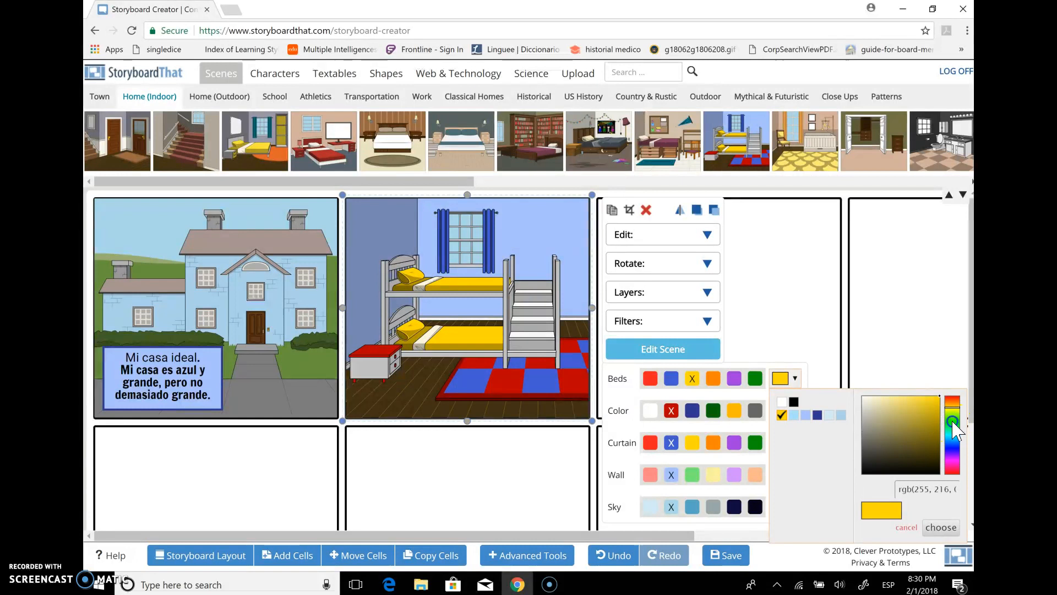
{"action": "left_click_drag", "start_coordinate": [952, 418], "coordinate": [953, 445]}
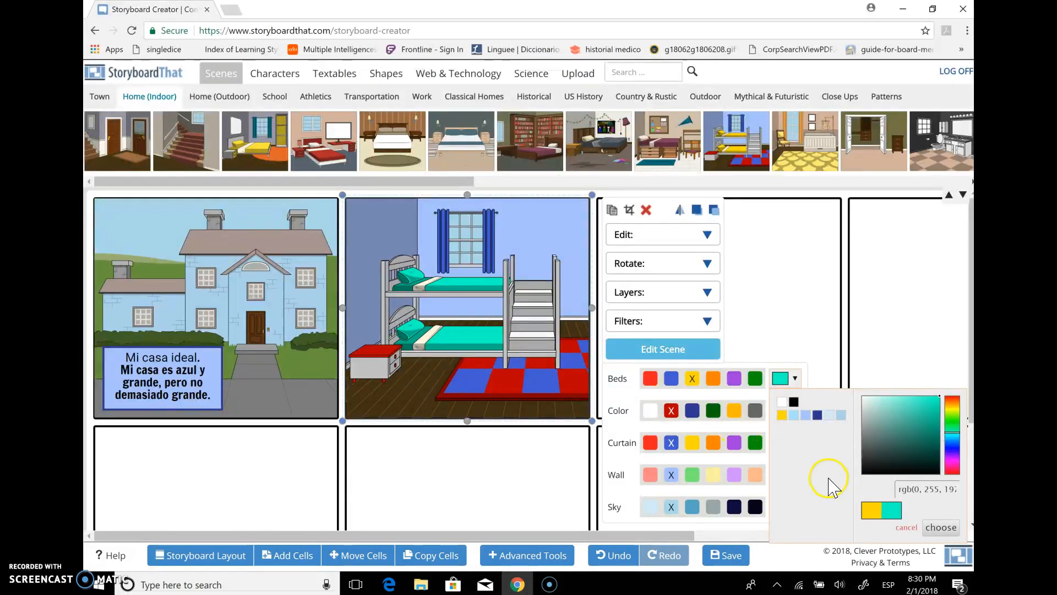
{"action": "left_click", "coordinate": [832, 337]}
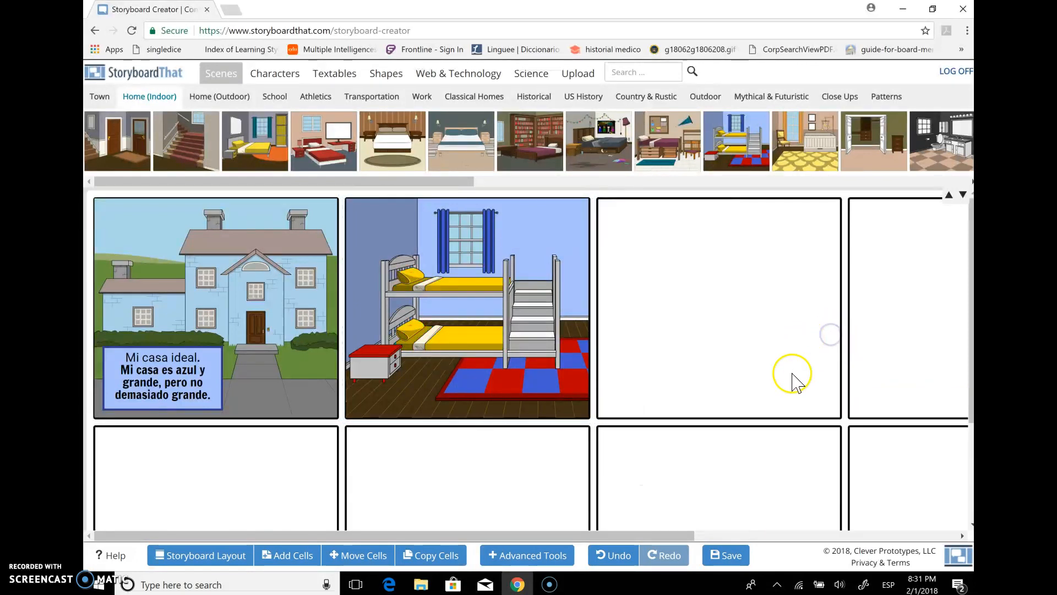
Set the bedroom scene's Color option, which tints the nightstand top and rug, to dark gray after trying white and red
{"action": "left_click", "coordinate": [548, 316]}
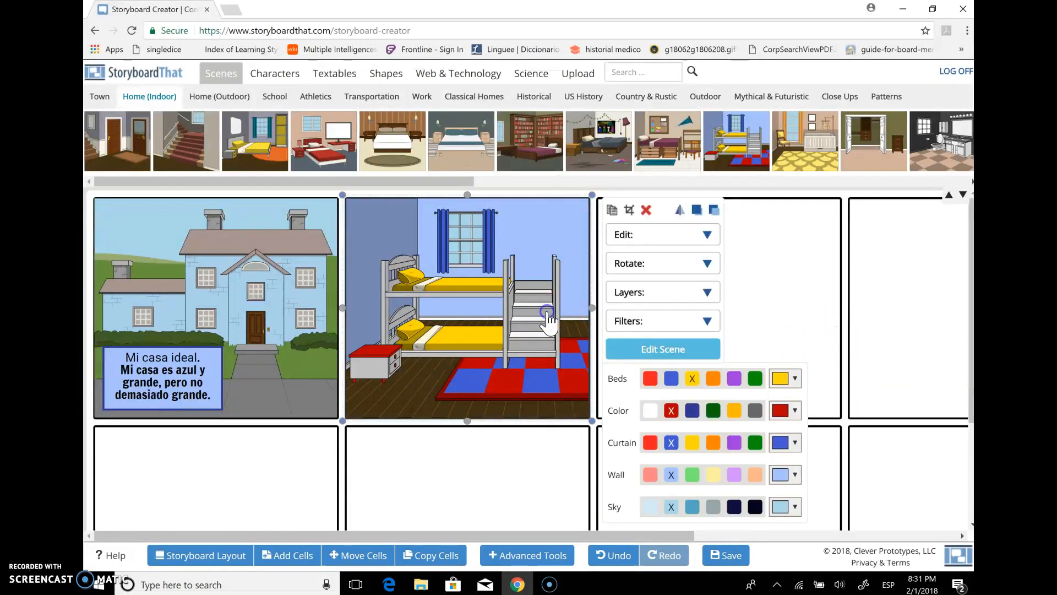
{"action": "left_click", "coordinate": [650, 411]}
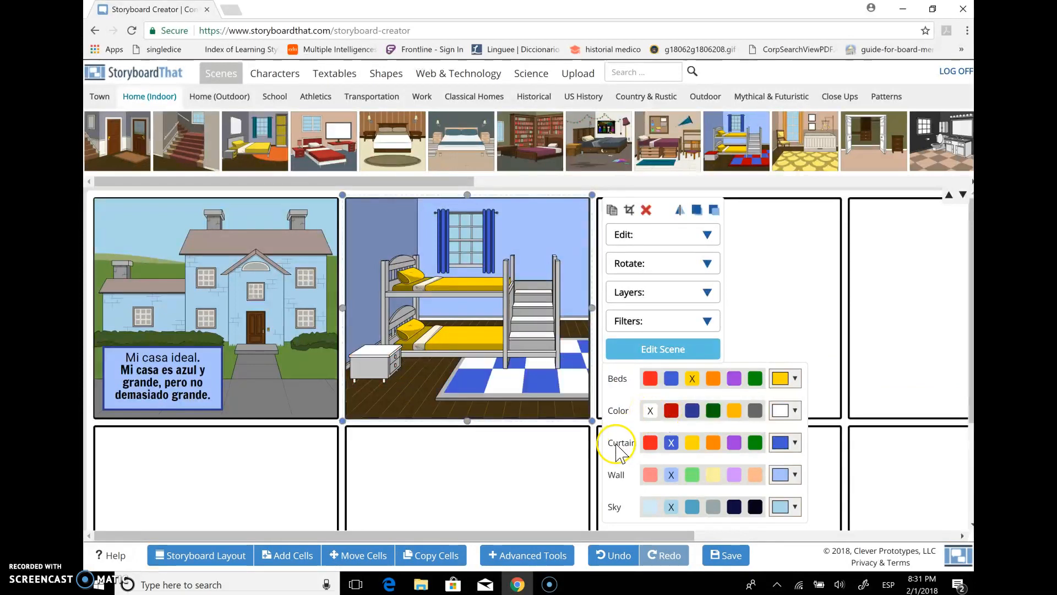
{"action": "left_click", "coordinate": [788, 411]}
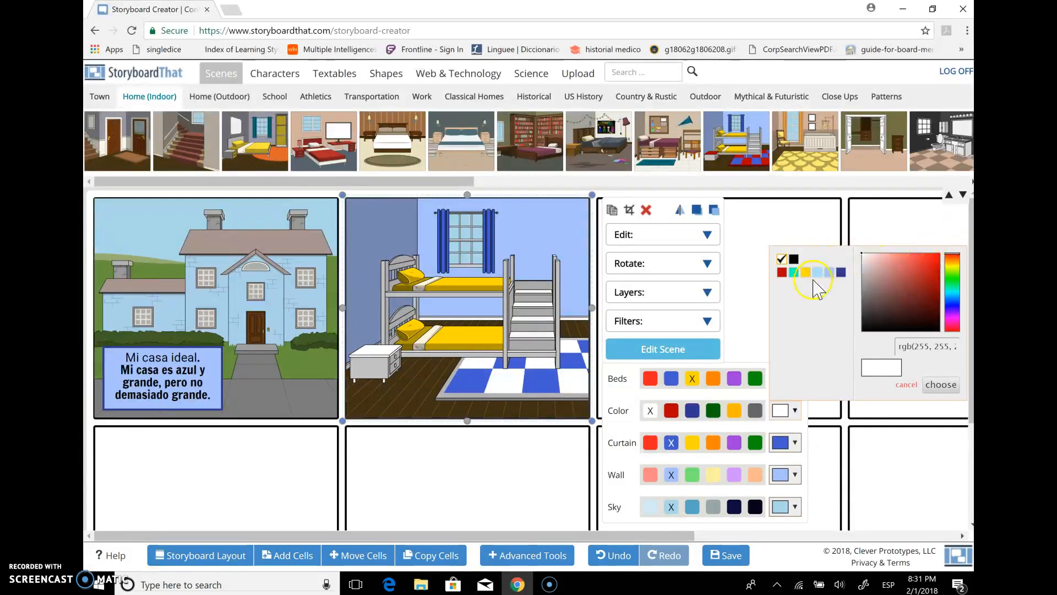
{"action": "left_click", "coordinate": [782, 272]}
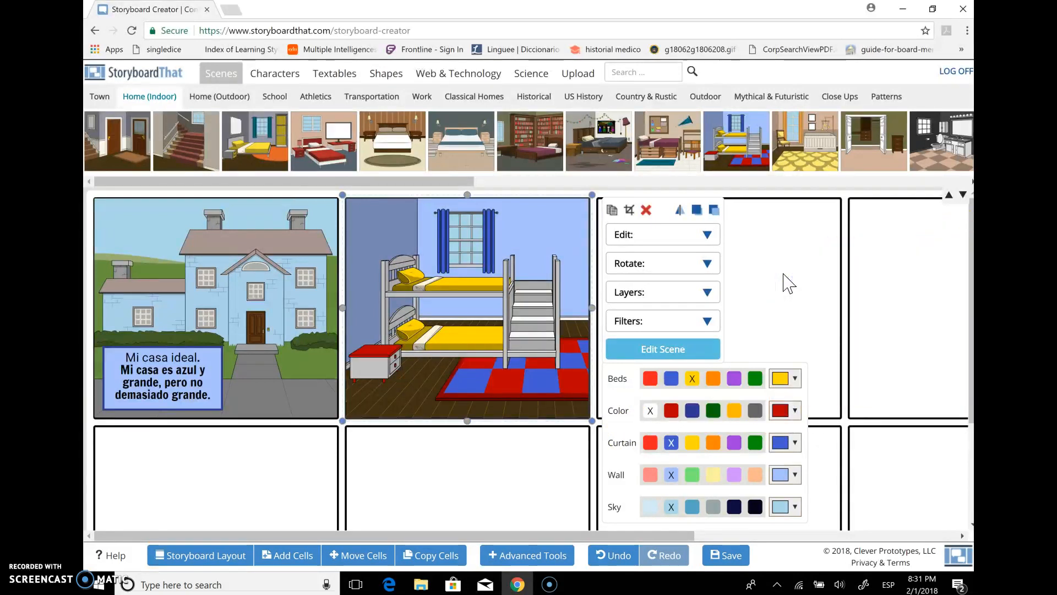
{"action": "left_click", "coordinate": [755, 410]}
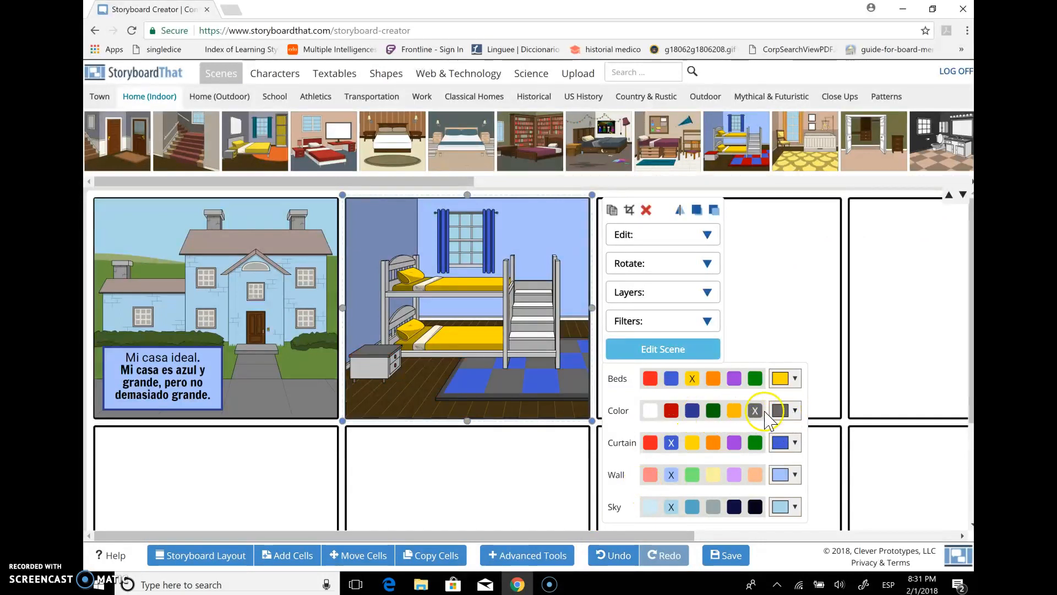
{"action": "left_click", "coordinate": [787, 411]}
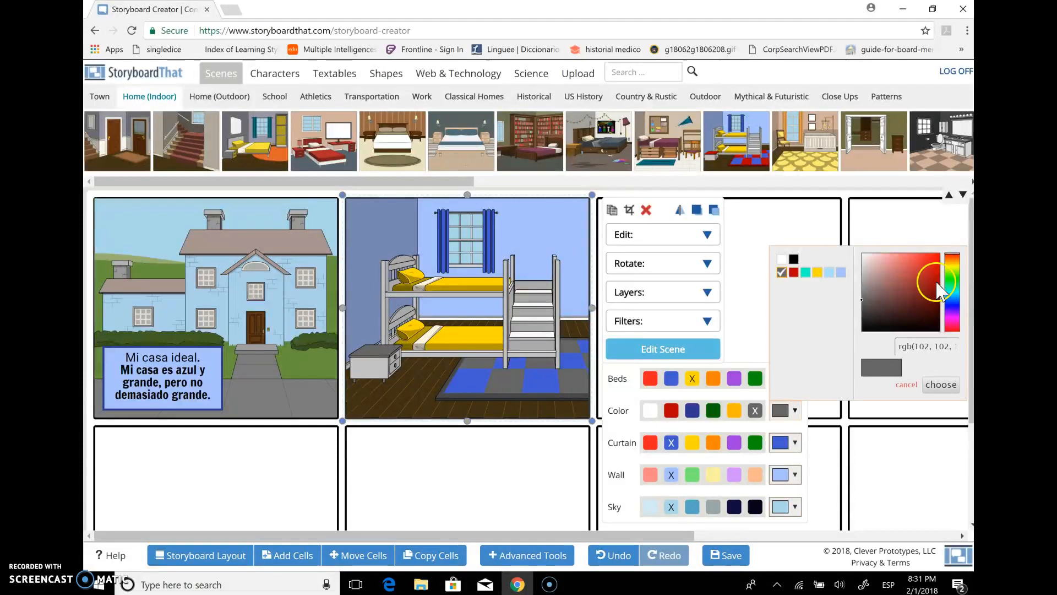
{"action": "left_click_drag", "start_coordinate": [953, 259], "coordinate": [962, 343]}
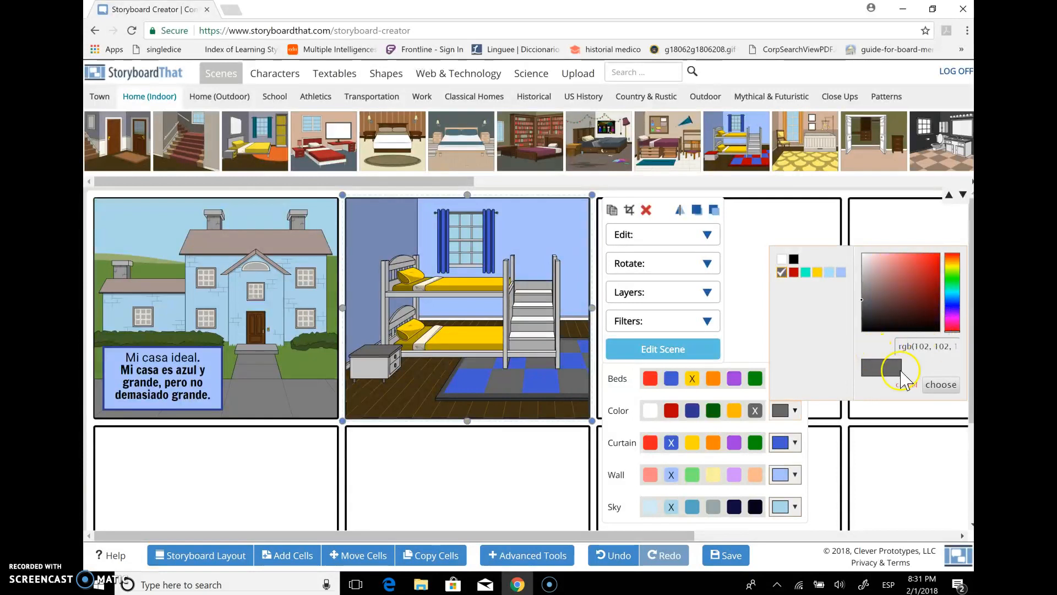
{"action": "left_click", "coordinate": [940, 385]}
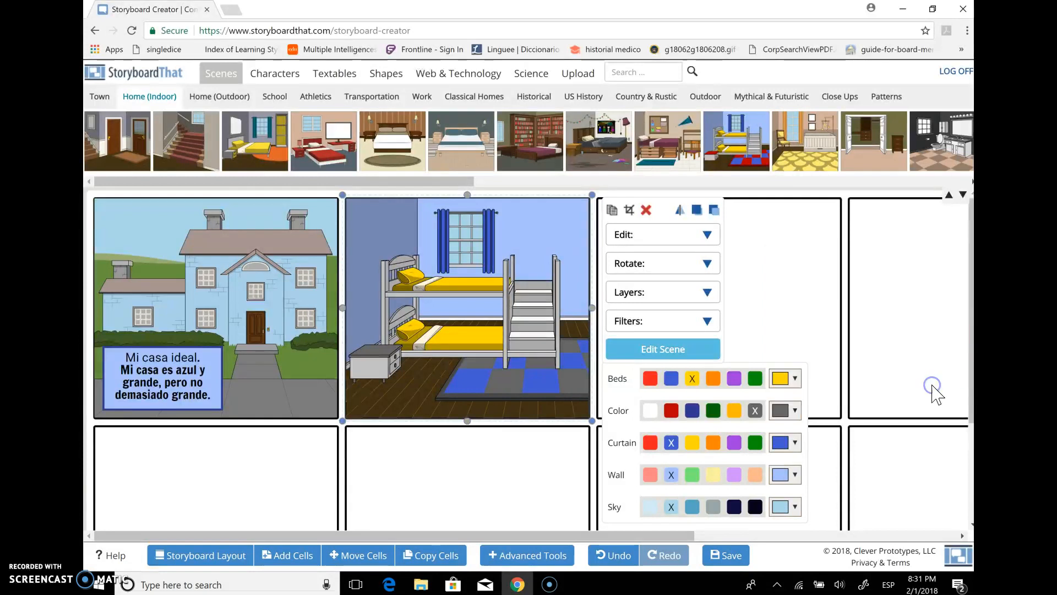
Recolor the bedroom scene's beds with a custom bright blue and its curtains white
{"action": "left_click", "coordinate": [787, 379]}
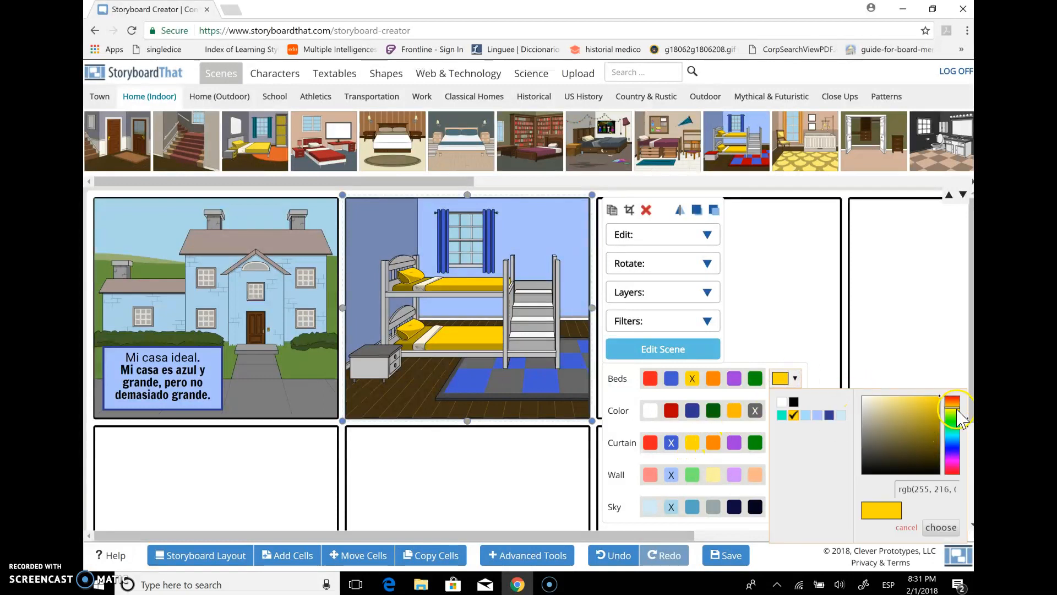
{"action": "left_click_drag", "start_coordinate": [951, 412], "coordinate": [948, 436]}
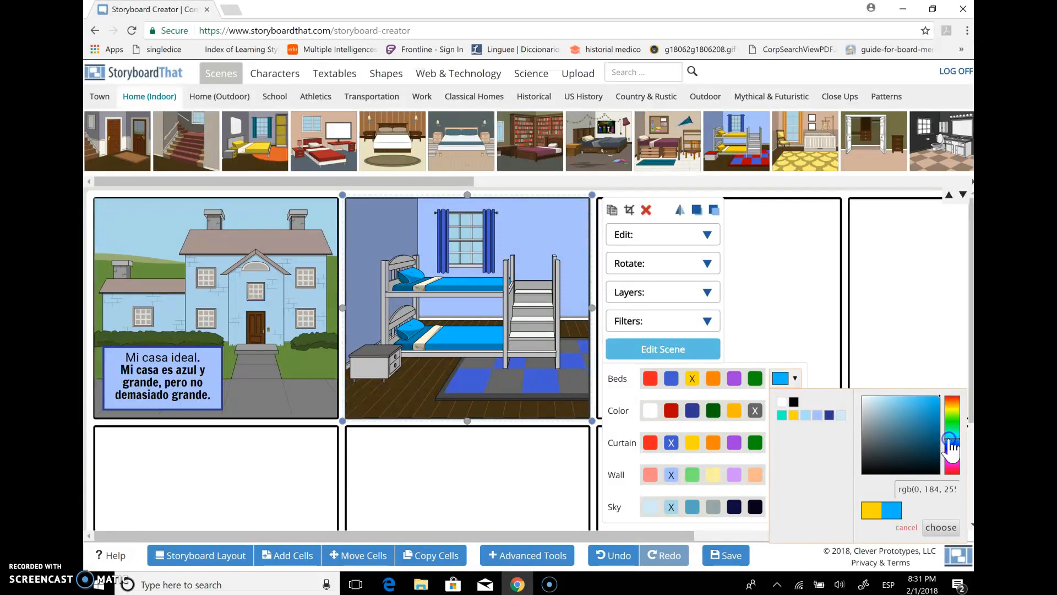
{"action": "left_click", "coordinate": [935, 527]}
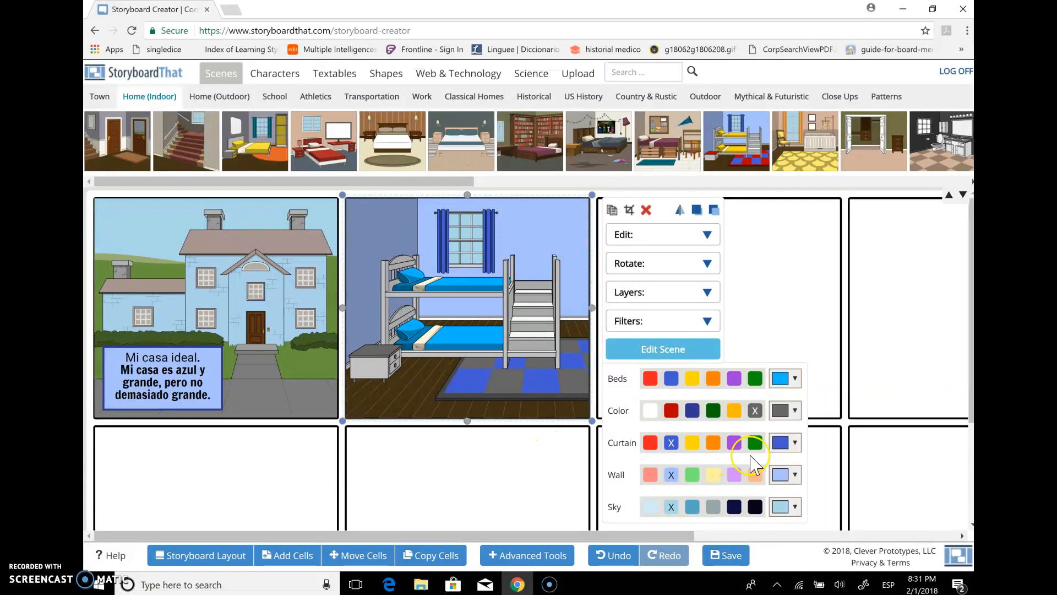
{"action": "left_click", "coordinate": [795, 443]}
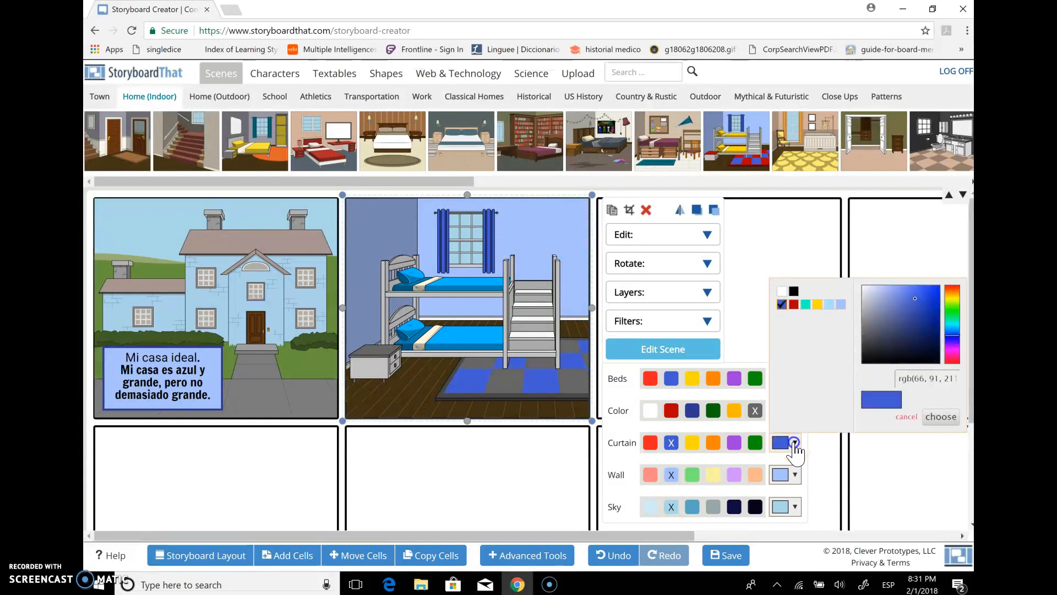
{"action": "left_click", "coordinate": [781, 291]}
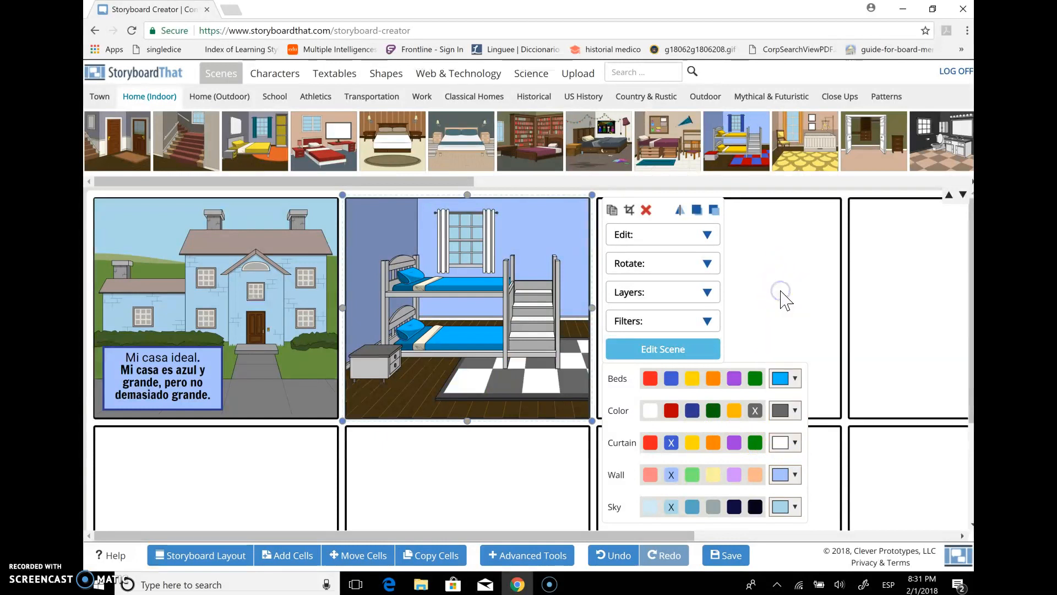
Recolor the bedroom walls with a custom light pink and set the sky to the medium blue preset
{"action": "left_click", "coordinate": [795, 476]}
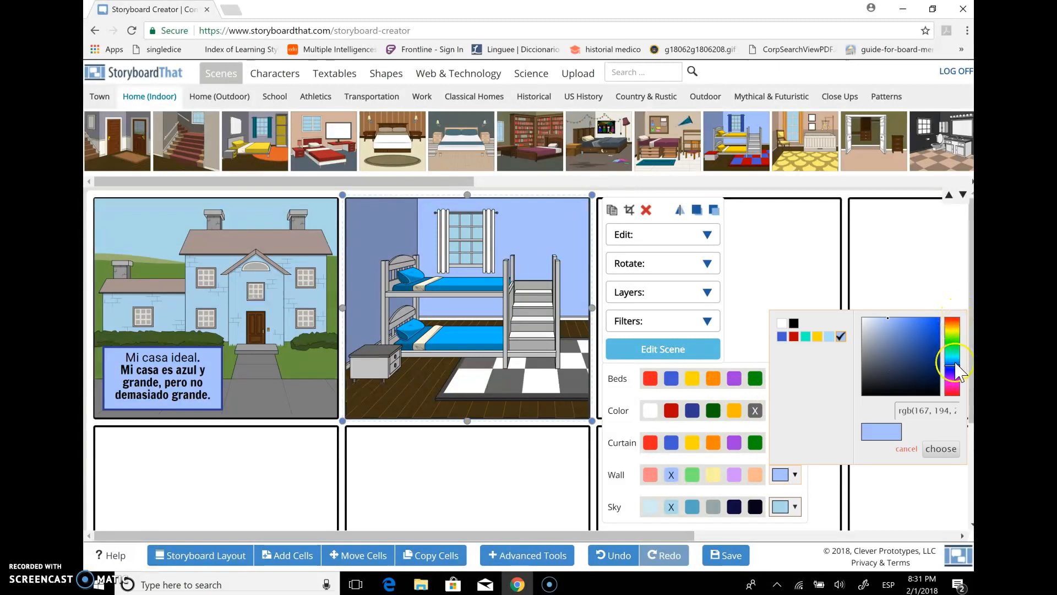
{"action": "left_click_drag", "start_coordinate": [957, 374], "coordinate": [956, 388]}
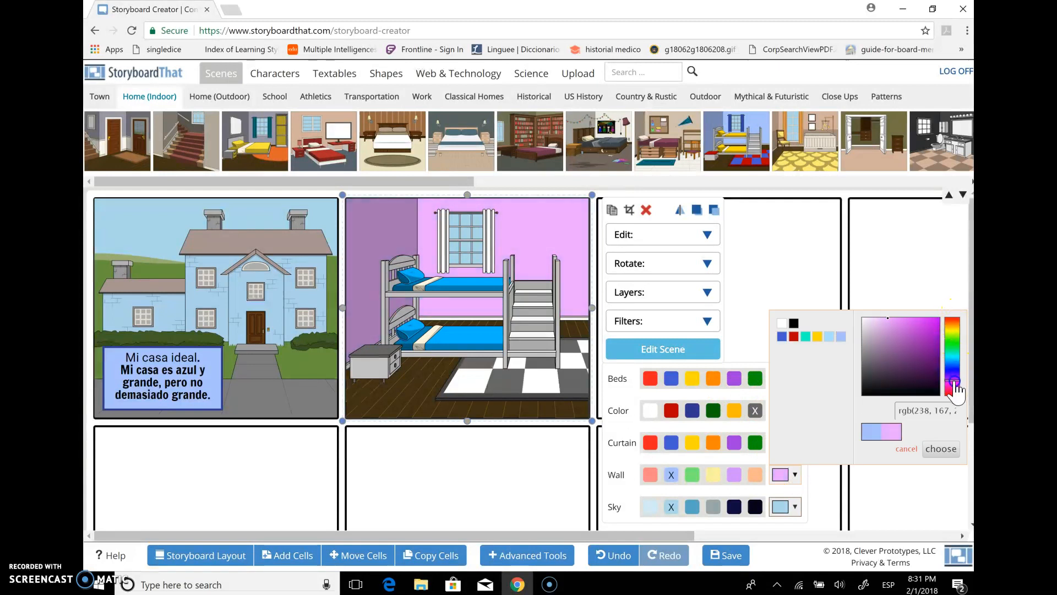
{"action": "left_click", "coordinate": [941, 449]}
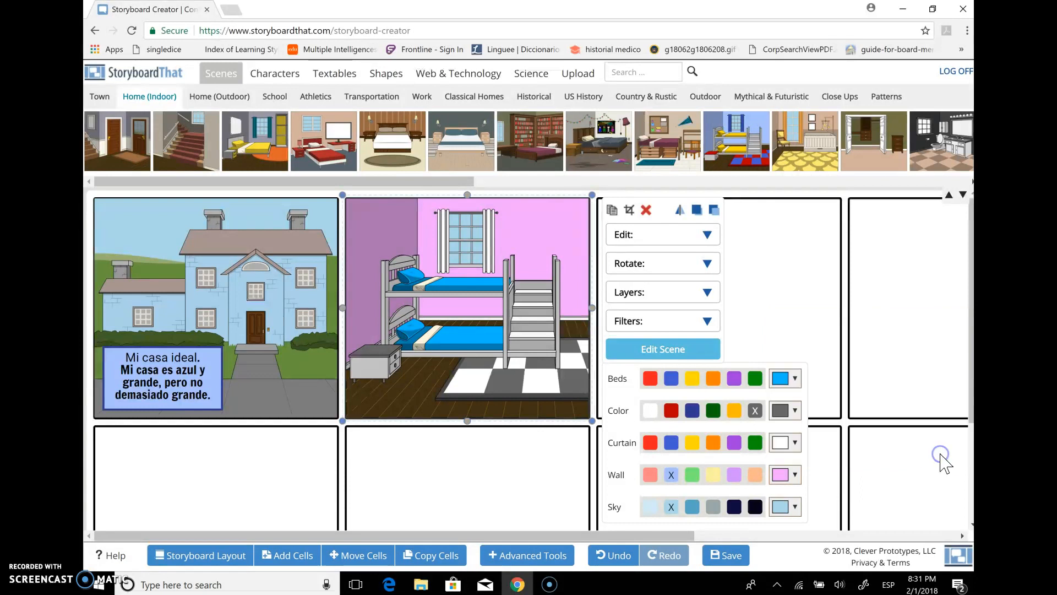
{"action": "left_click", "coordinate": [794, 506]}
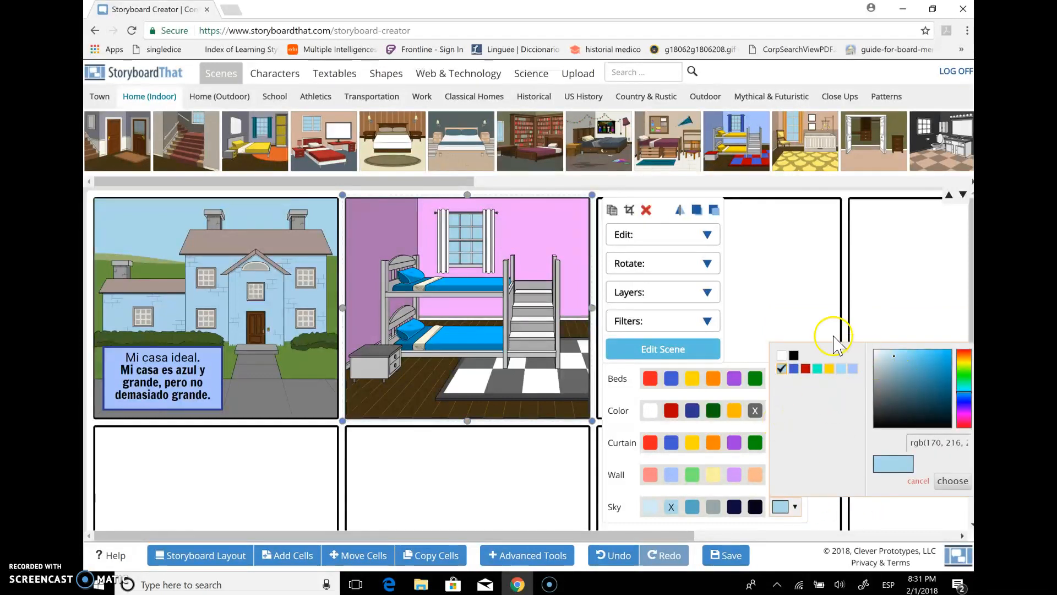
{"action": "left_click", "coordinate": [693, 506]}
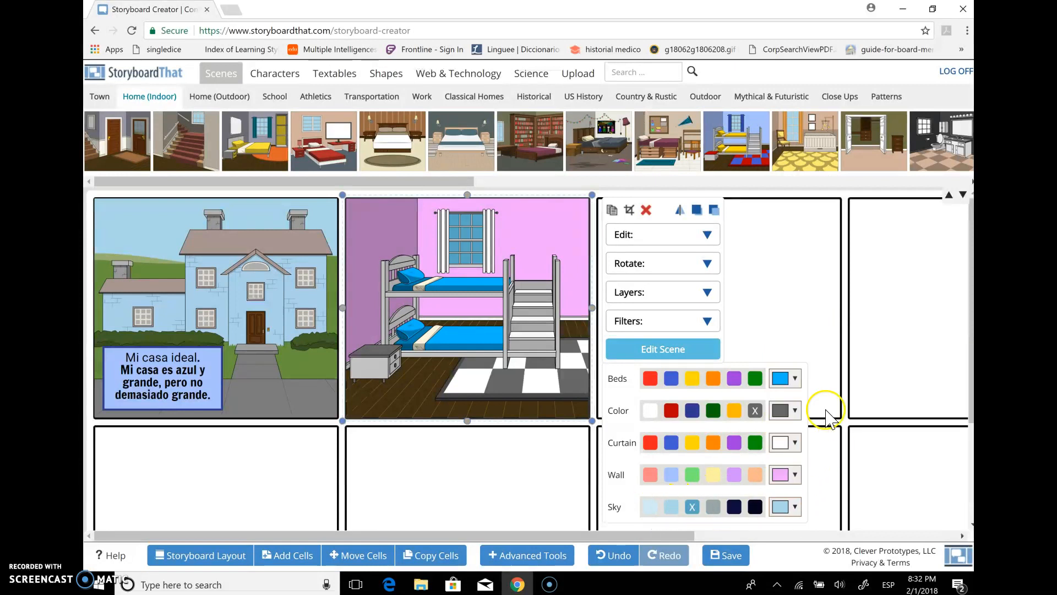
Update the bedroom smart scene to Night with Curtains Closed, keeping the bunk bed and furniture
{"action": "left_click", "coordinate": [653, 346]}
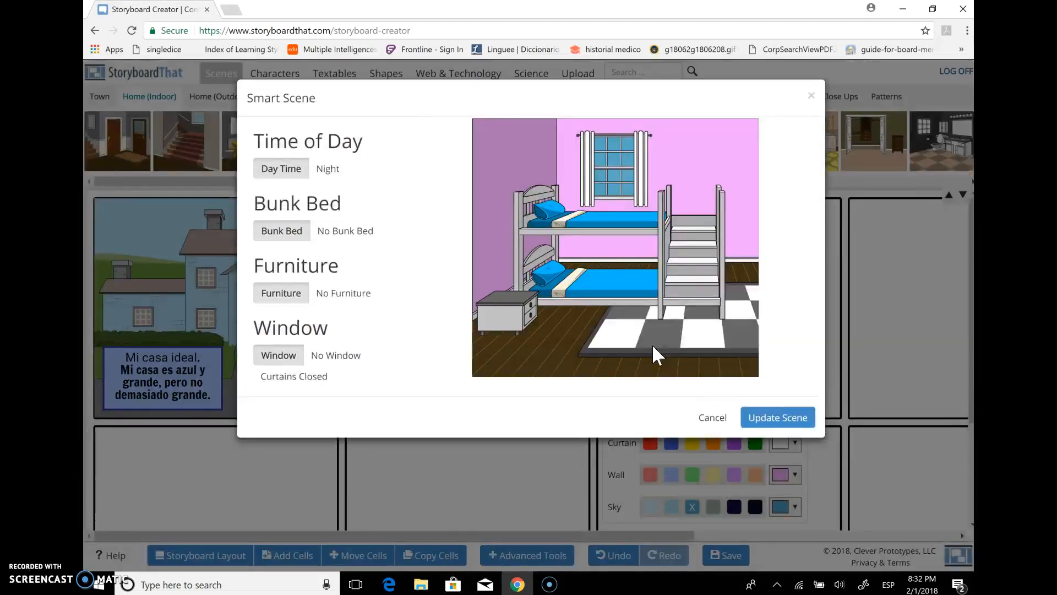
{"action": "left_click", "coordinate": [331, 171]}
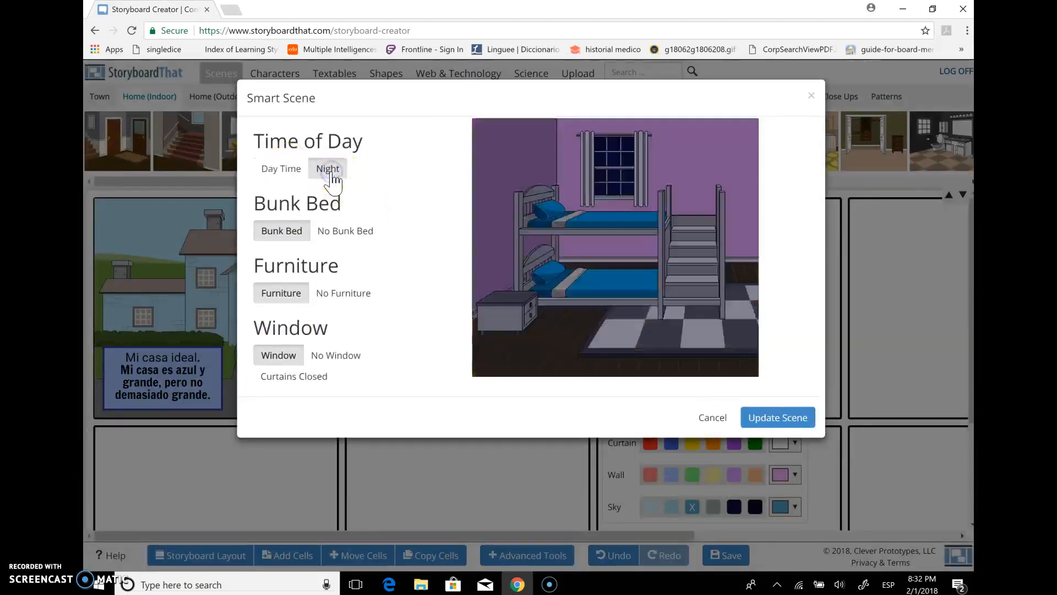
{"action": "left_click", "coordinate": [345, 231]}
{"action": "left_click", "coordinate": [281, 230]}
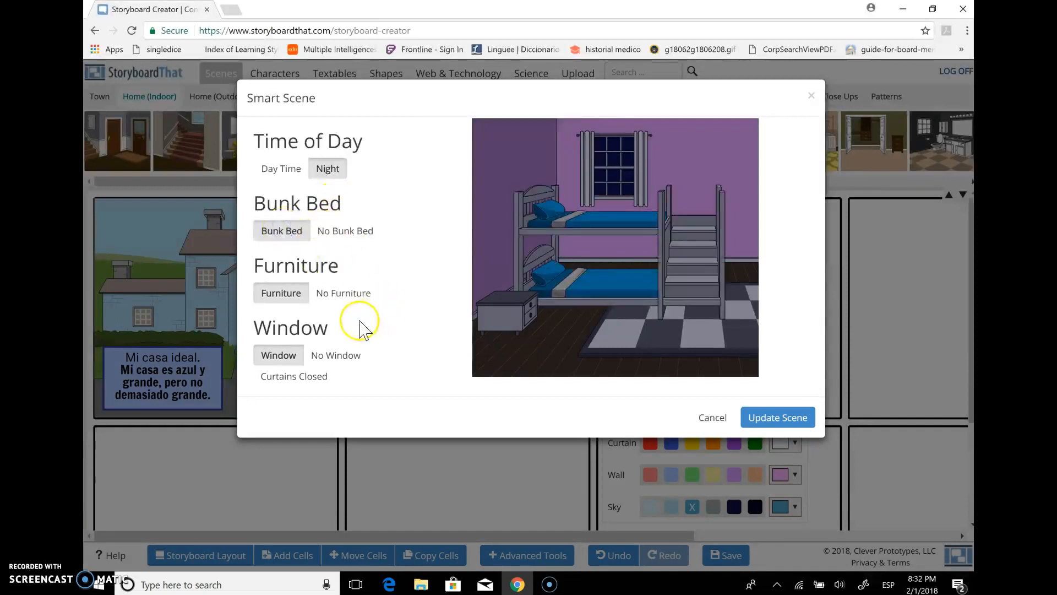
{"action": "left_click", "coordinate": [314, 377]}
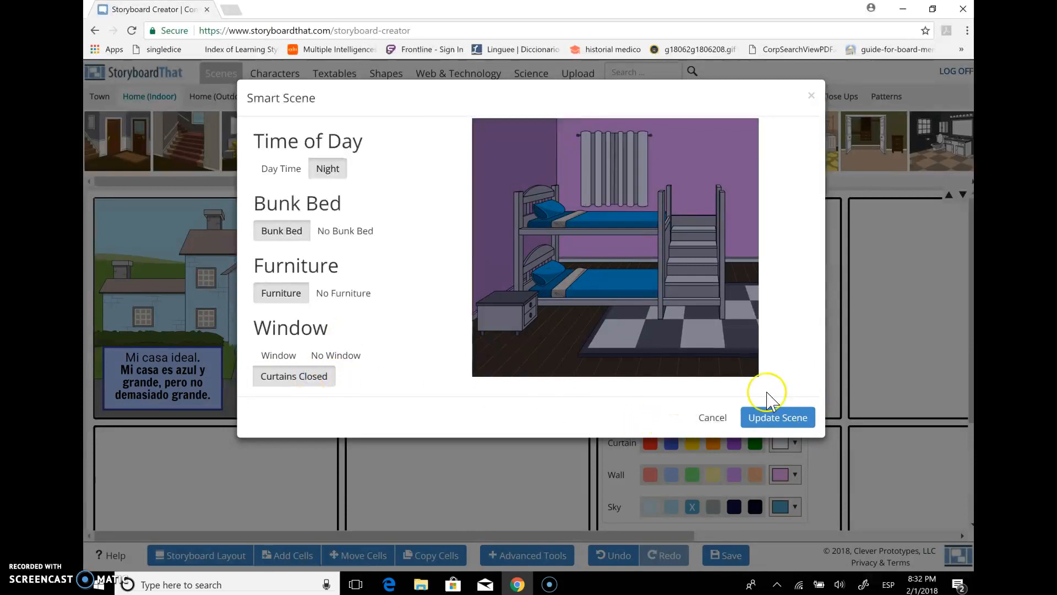
{"action": "left_click", "coordinate": [766, 418]}
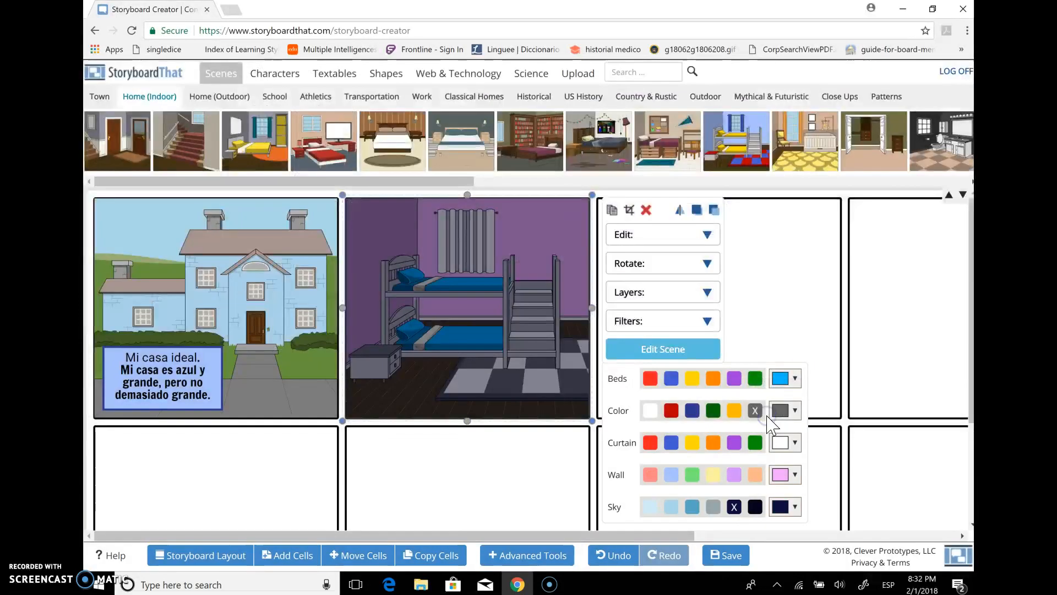
{"action": "left_click", "coordinate": [803, 251]}
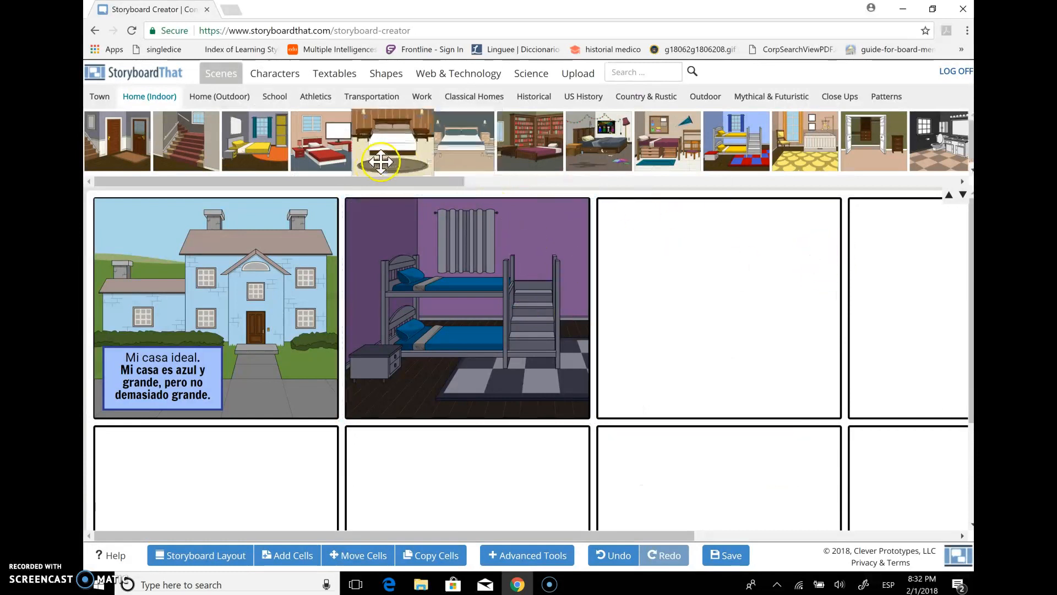
Add an oval textable to the upper-right corner of the bedroom scene and set its font to Lora
{"action": "left_click", "coordinate": [336, 73]}
{"action": "left_click_drag", "start_coordinate": [235, 141], "coordinate": [527, 231]}
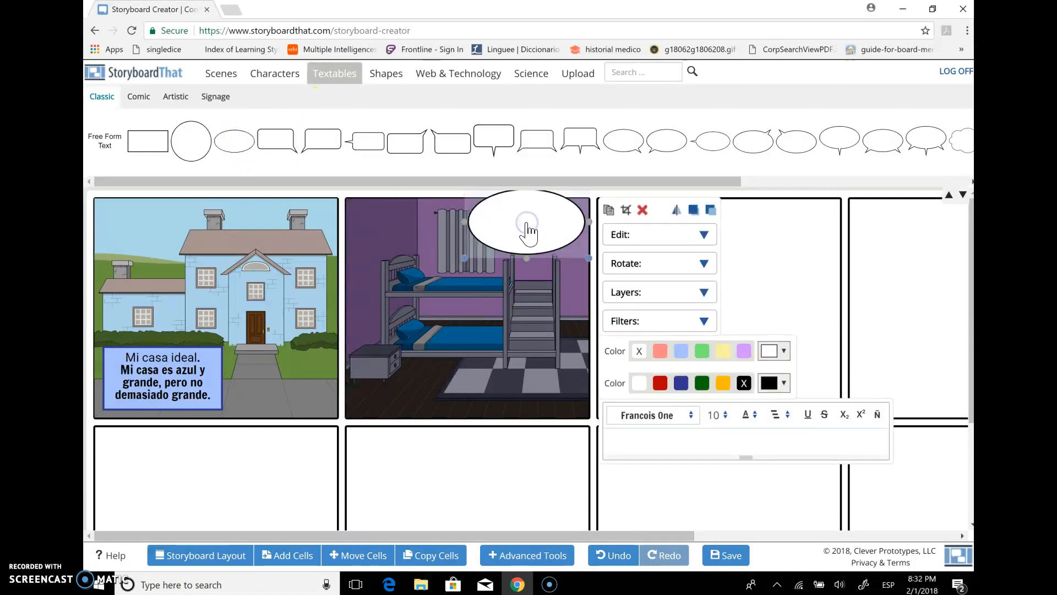
{"action": "left_click", "coordinate": [695, 414]}
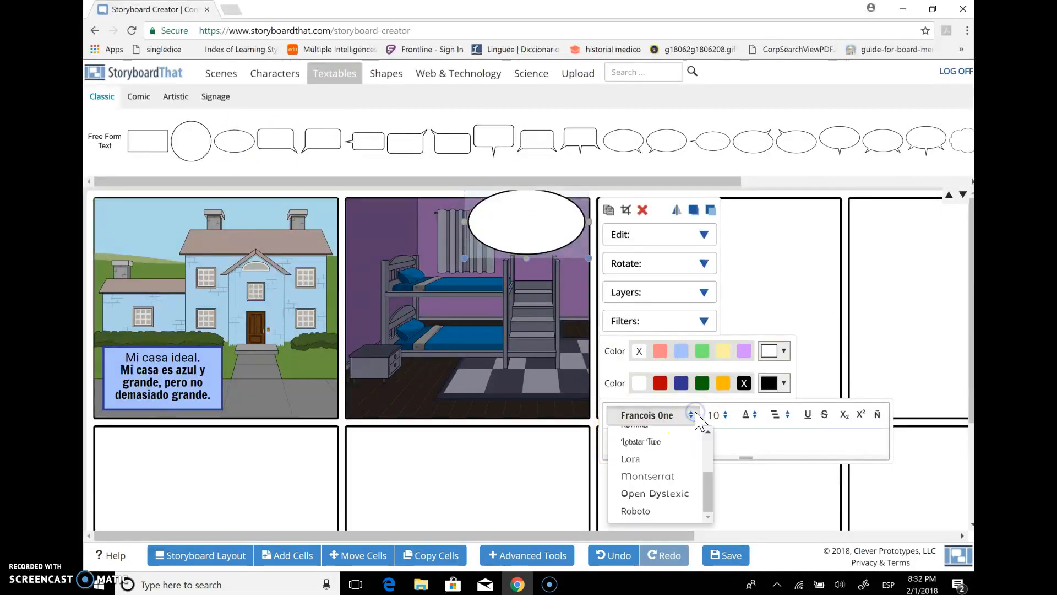
{"action": "left_click", "coordinate": [644, 457]}
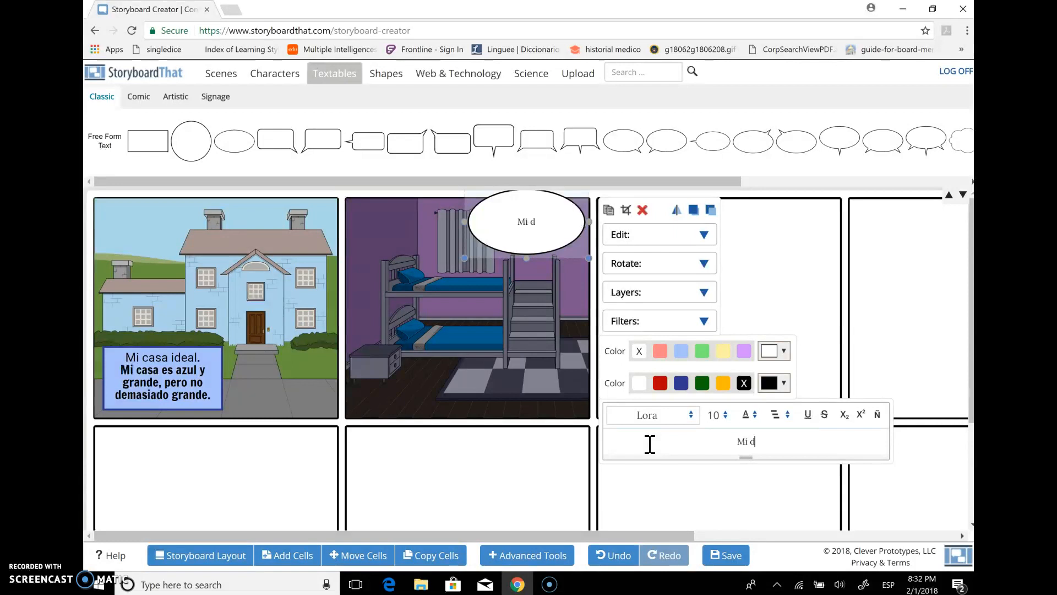
Write "Mi dormitorio tiene dos camas." in the oval text box and fill the oval light purple
{"action": "type", "text": "orio tiene dos camas."}
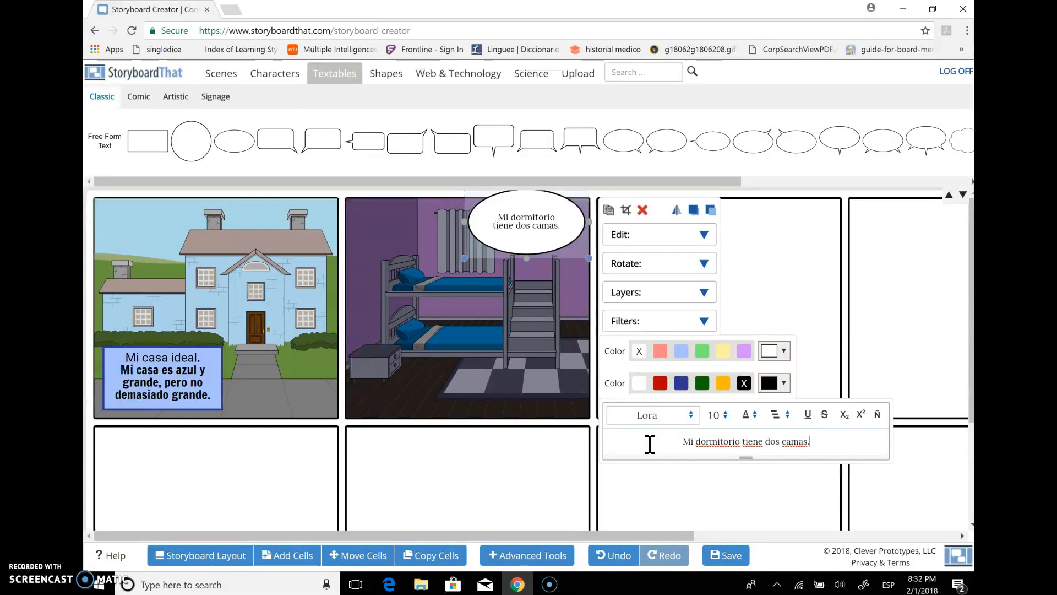
{"action": "left_click", "coordinate": [743, 352]}
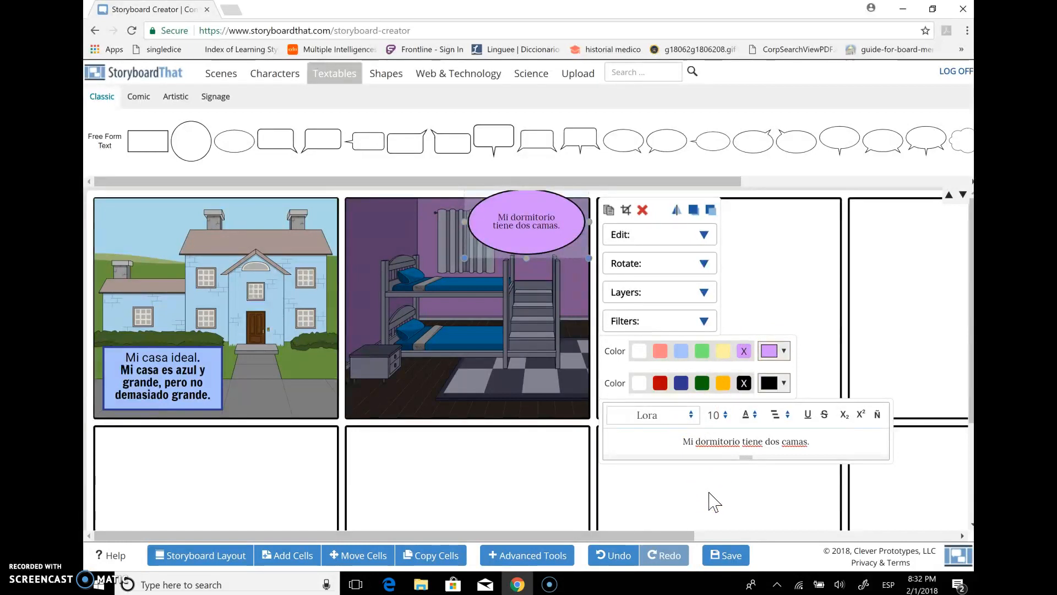
{"action": "left_click", "coordinate": [827, 289]}
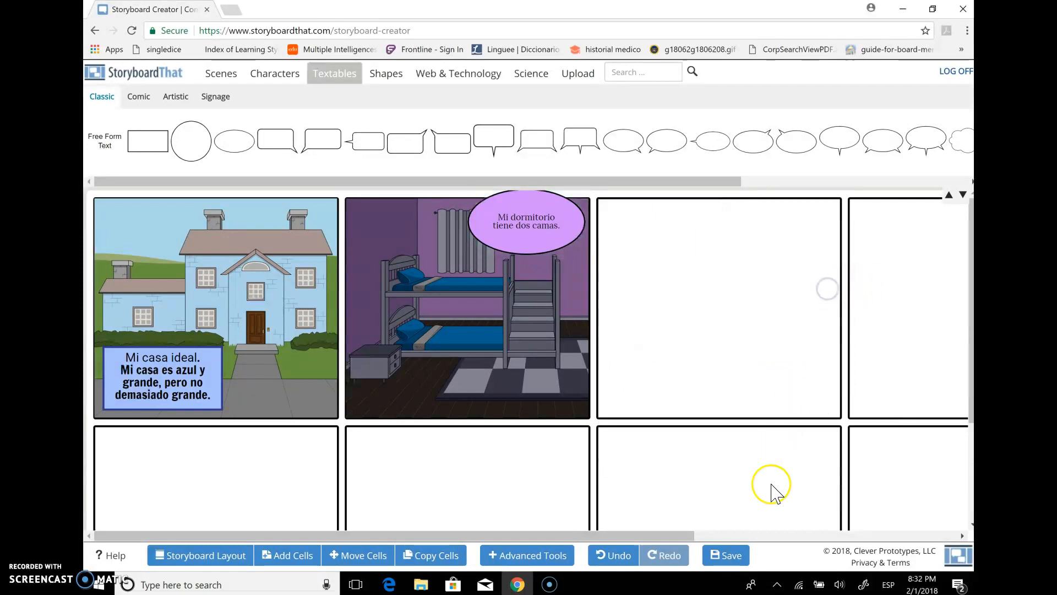
Save the storyboard with the title "Mi casa ideal" and description "Spanish 2 ACP sample", and reopen it for editing in Mouse mode
{"action": "left_click", "coordinate": [730, 555]}
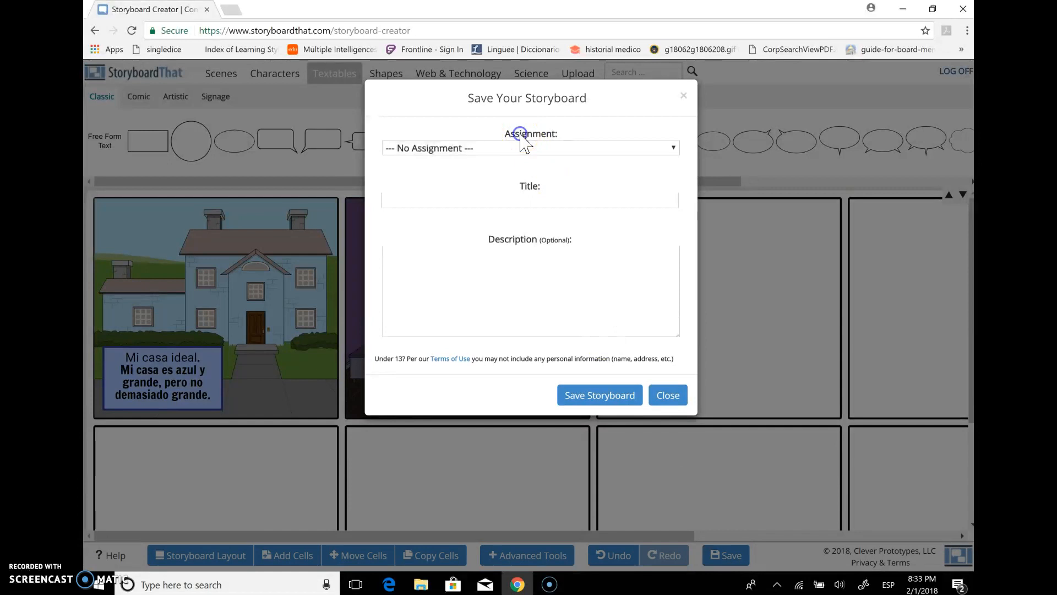
{"action": "left_click", "coordinate": [517, 197]}
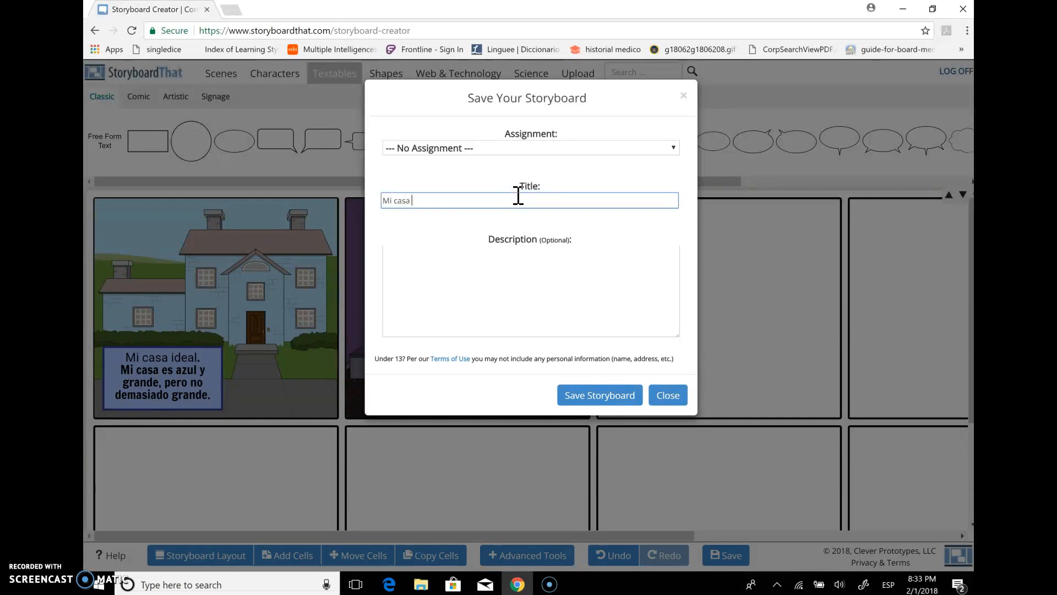
{"action": "left_click", "coordinate": [540, 268]}
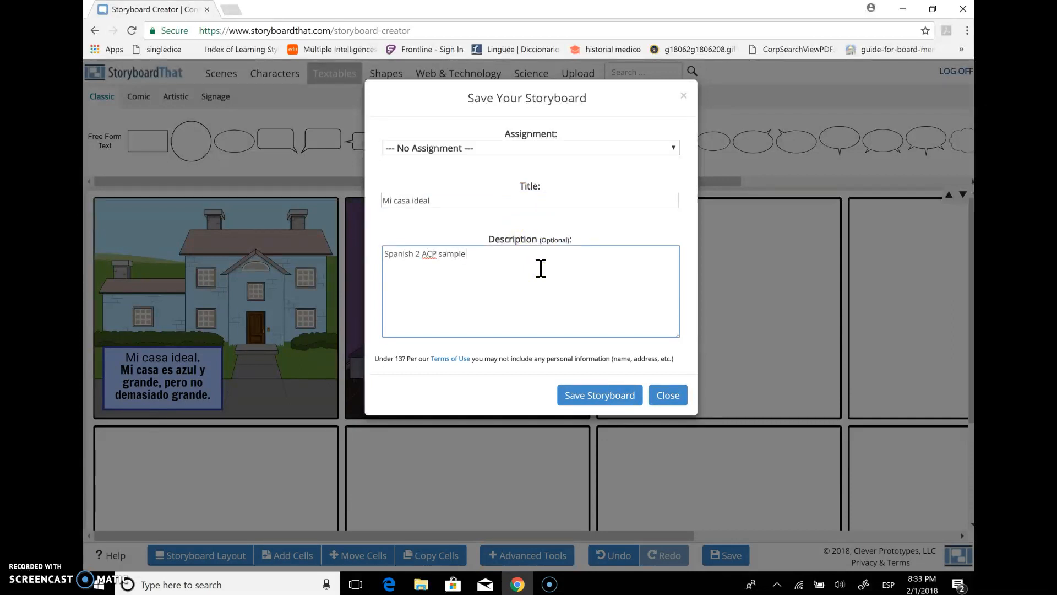
{"action": "left_click", "coordinate": [593, 393]}
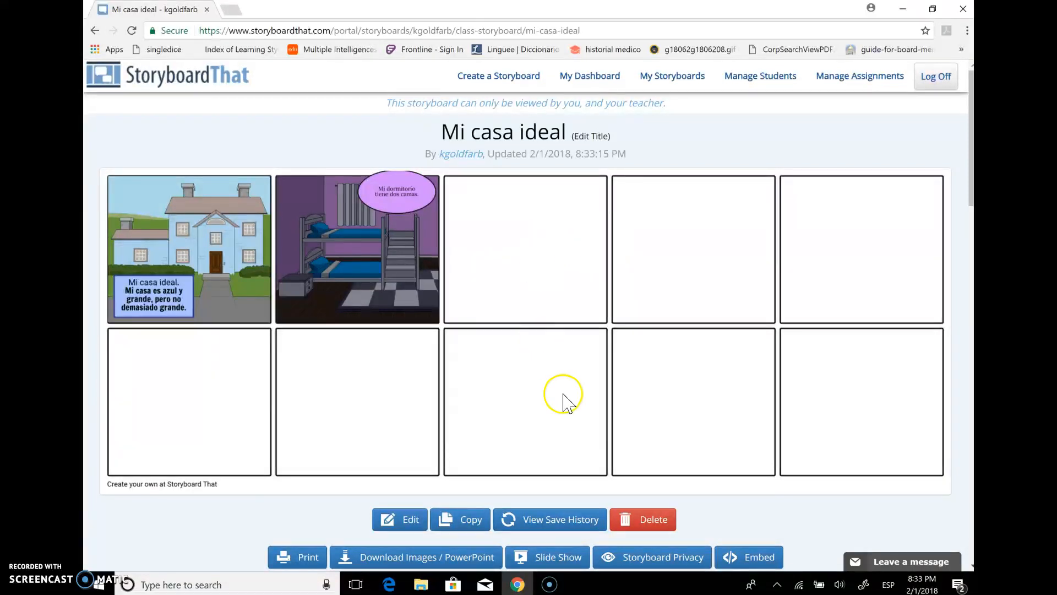
{"action": "left_click", "coordinate": [404, 520]}
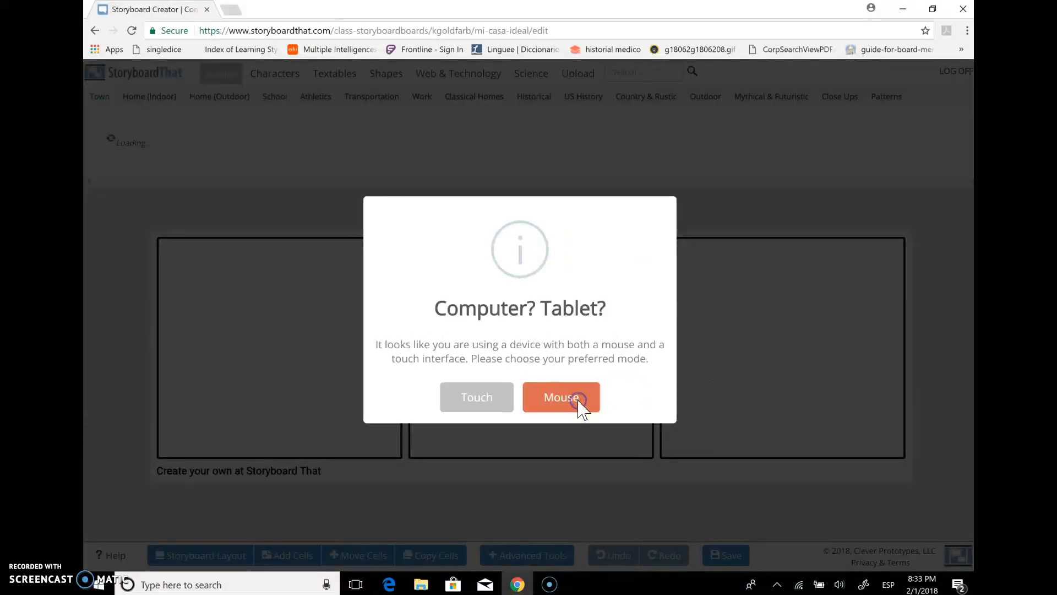
{"action": "left_click", "coordinate": [577, 399]}
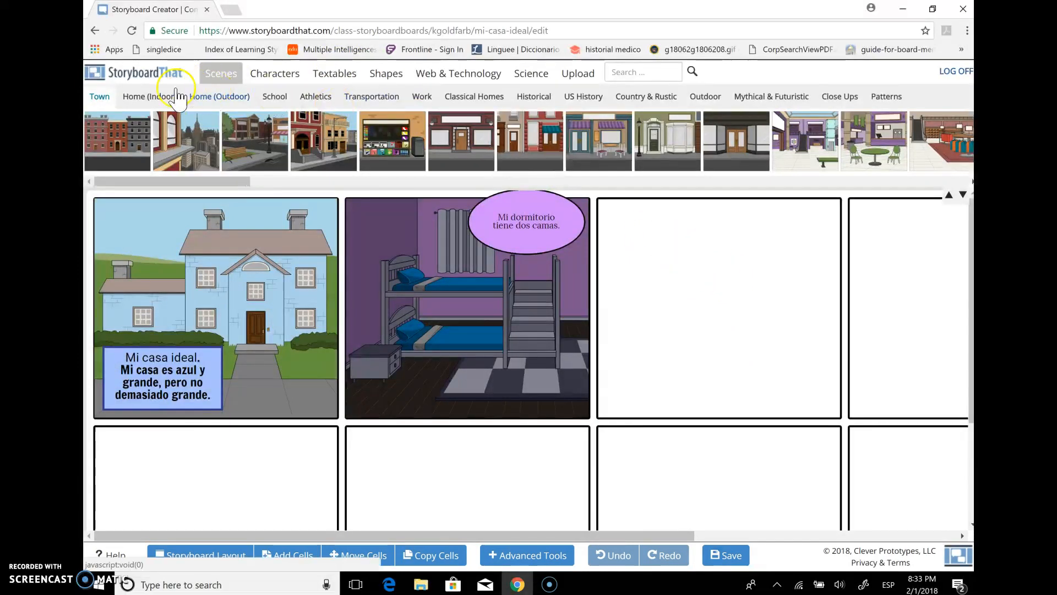
Place the indoor home bathroom scene with the sink, toilet and blue shower curtain in the third cell of the first row
{"action": "left_click", "coordinate": [160, 96]}
{"action": "left_click_drag", "start_coordinate": [332, 184], "coordinate": [571, 202]}
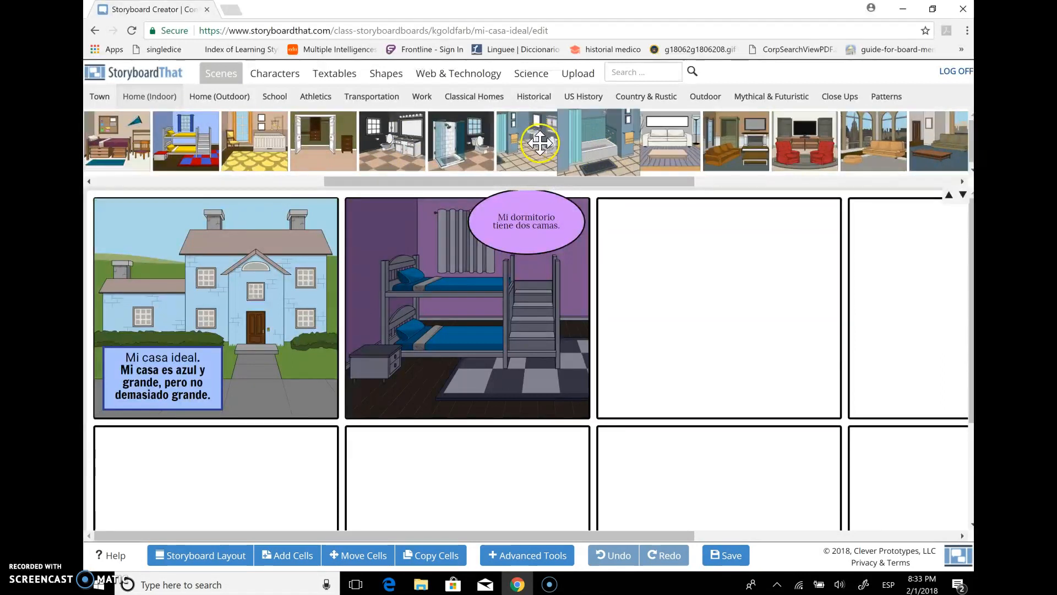
{"action": "left_click_drag", "start_coordinate": [542, 142], "coordinate": [659, 306]}
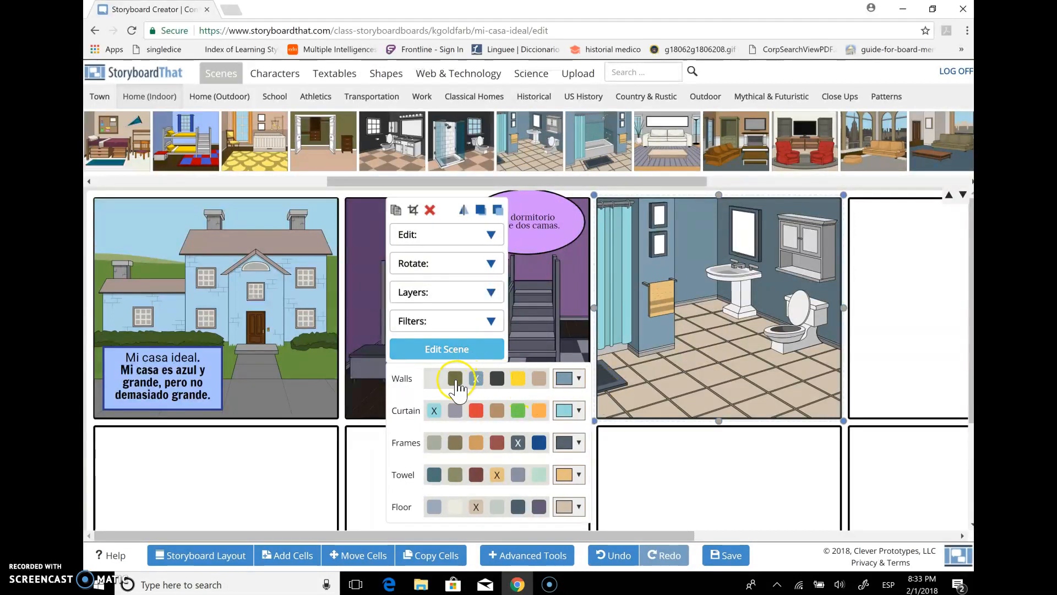
Recolor the bathroom walls with the light gray preset and the shower curtain with a custom periwinkle blue
{"action": "left_click", "coordinate": [435, 379]}
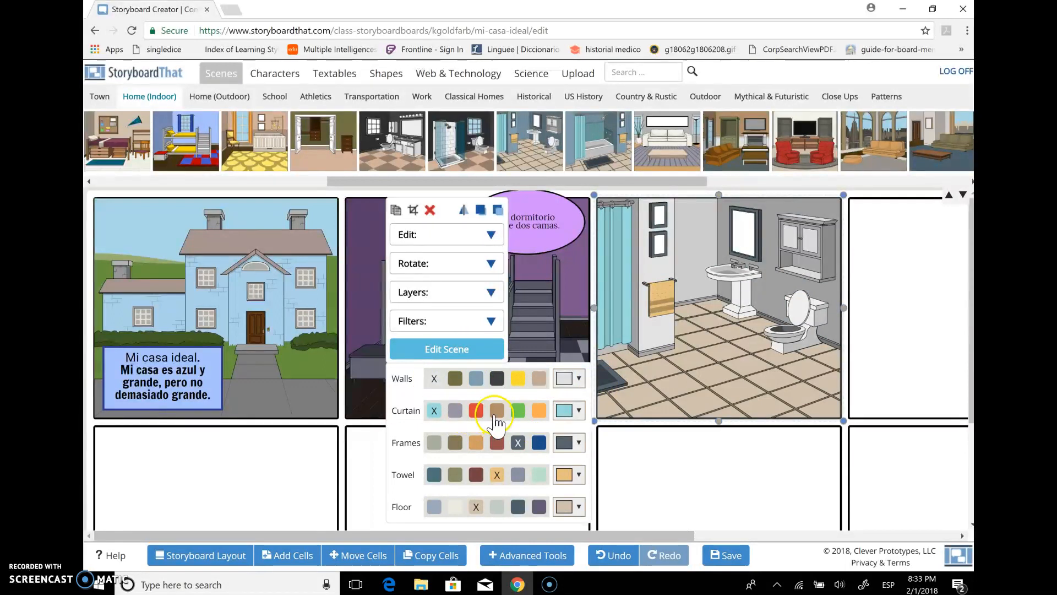
{"action": "left_click", "coordinate": [578, 411]}
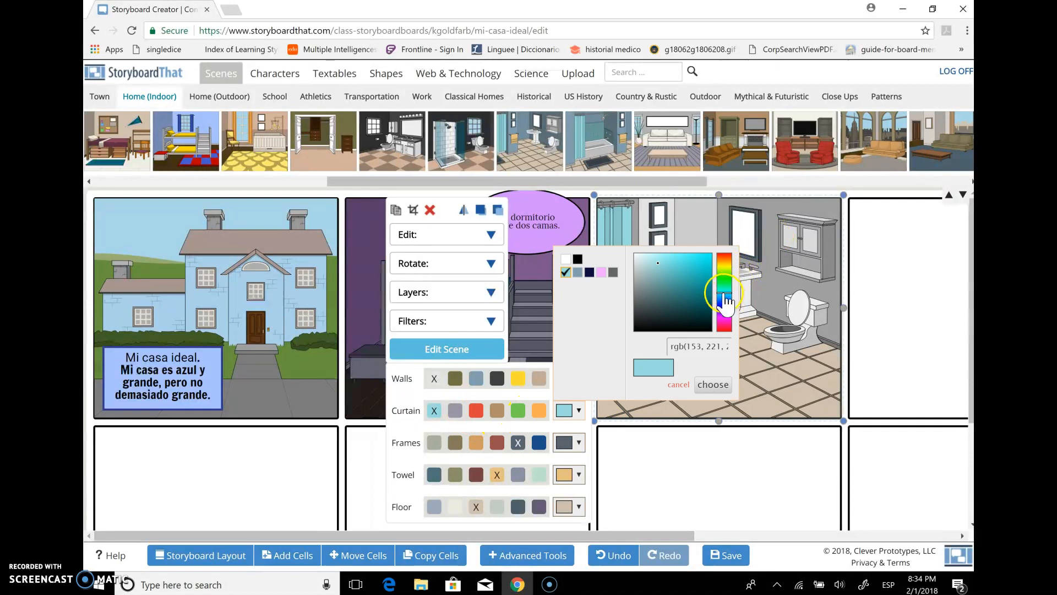
{"action": "mouse_move", "coordinate": [723, 295]}
{"action": "left_mouse_down"}
{"action": "mouse_move", "coordinate": [725, 323]}
{"action": "mouse_move", "coordinate": [726, 303]}
{"action": "left_mouse_up"}
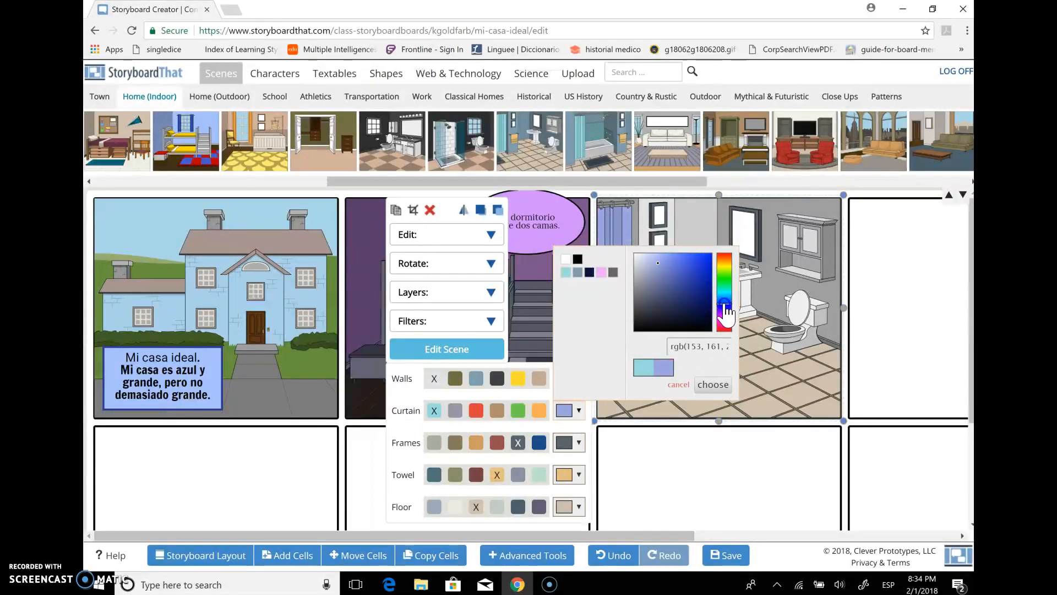
{"action": "left_click", "coordinate": [712, 384]}
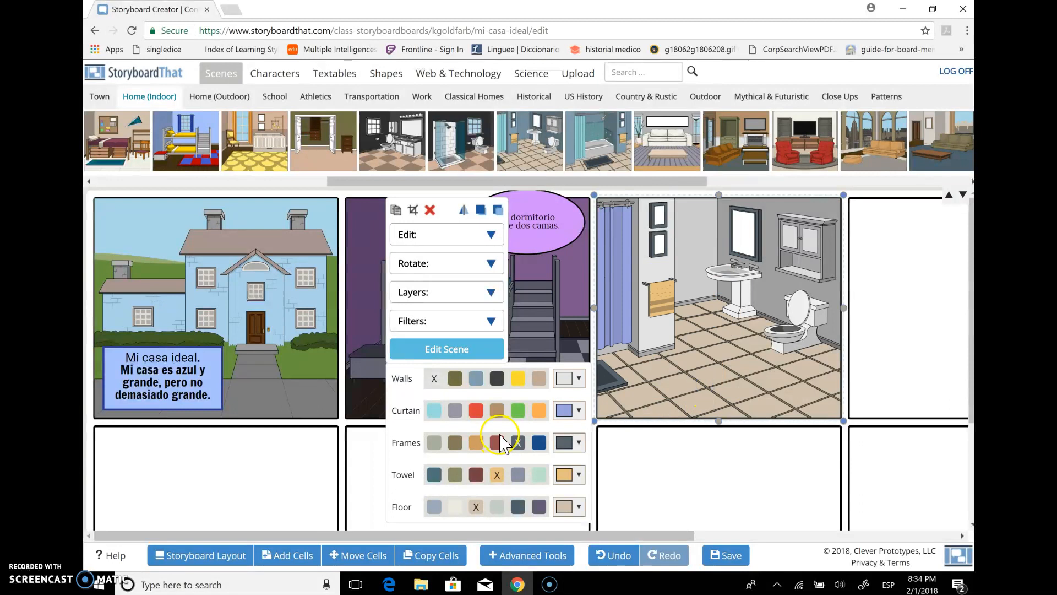
Recolor the bathroom frames and floor with the grayish blue swatch and the towel with a custom purple
{"action": "left_click", "coordinate": [578, 443]}
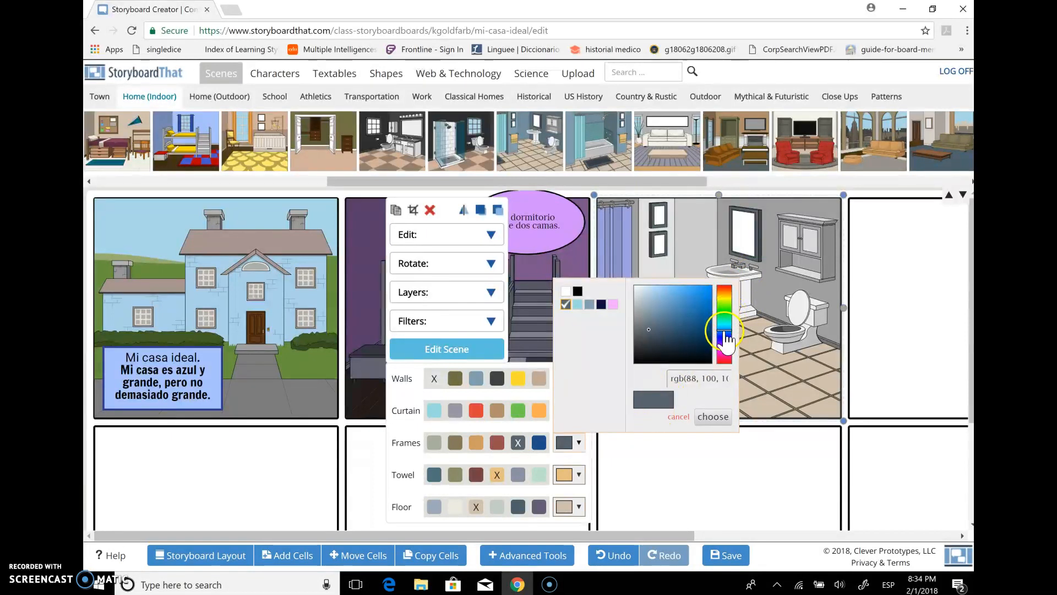
{"action": "left_click", "coordinate": [589, 304]}
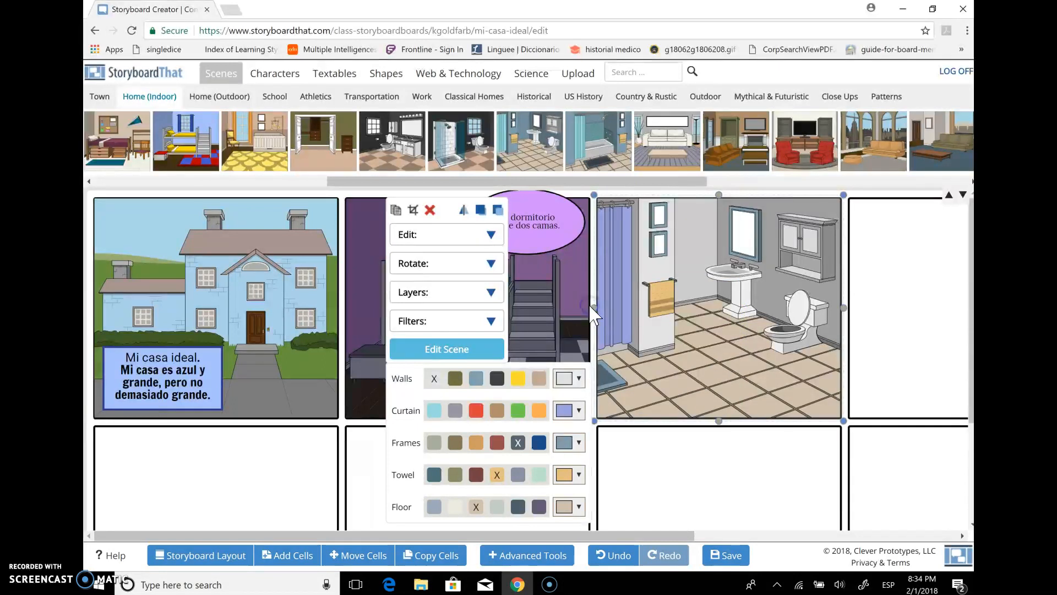
{"action": "left_click", "coordinate": [576, 475]}
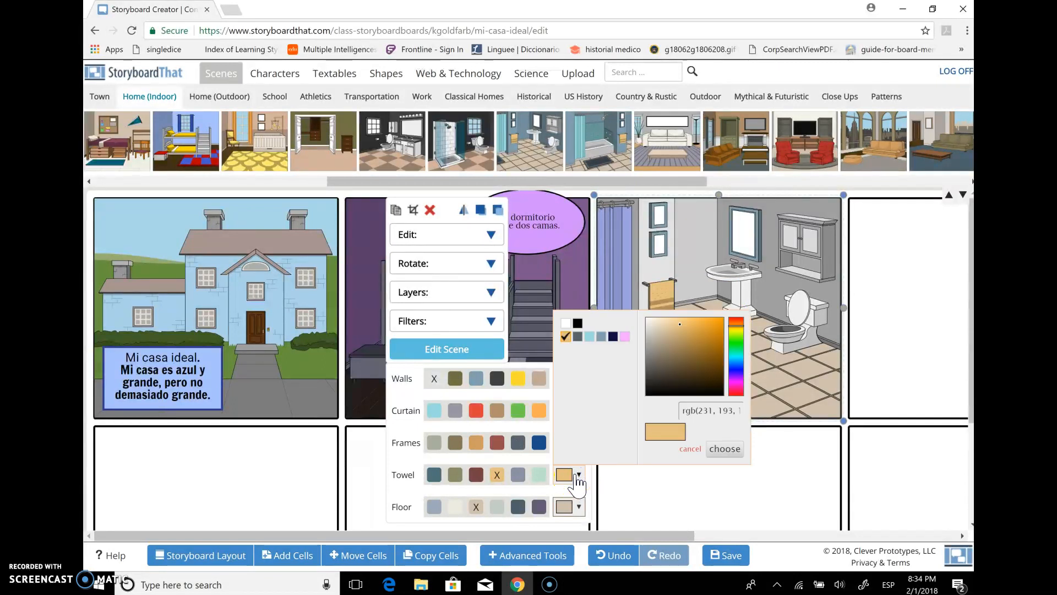
{"action": "left_click", "coordinate": [738, 320]}
{"action": "left_click_drag", "start_coordinate": [736, 325], "coordinate": [726, 372]}
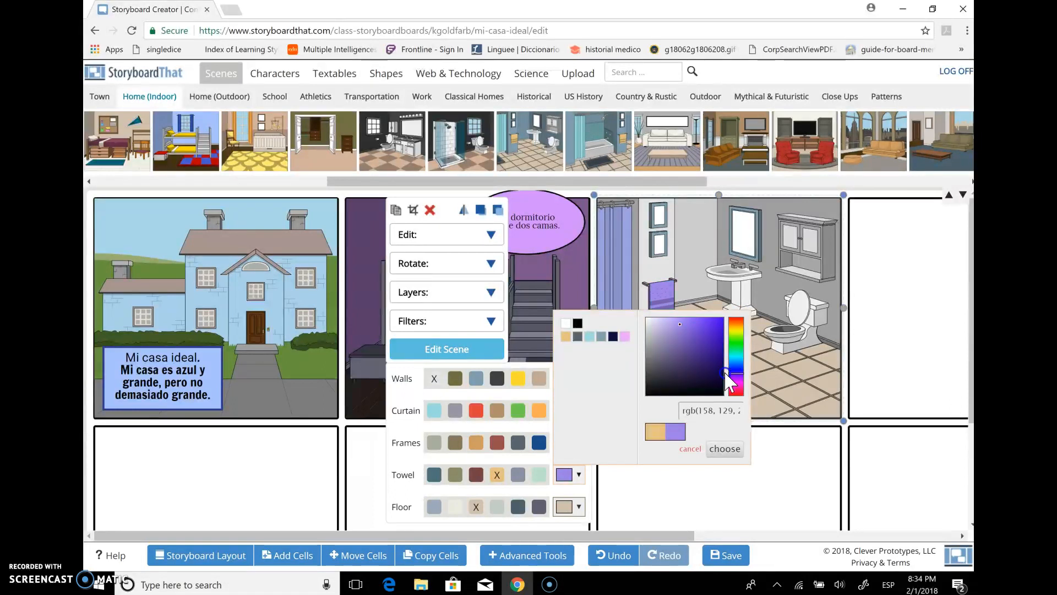
{"action": "left_click", "coordinate": [722, 448]}
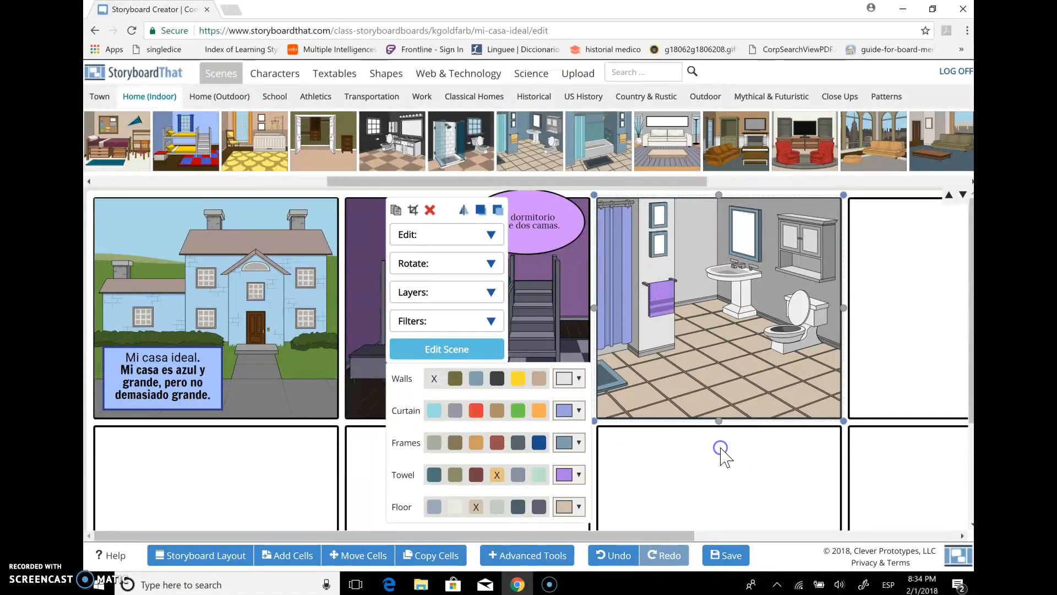
{"action": "left_click", "coordinate": [579, 507]}
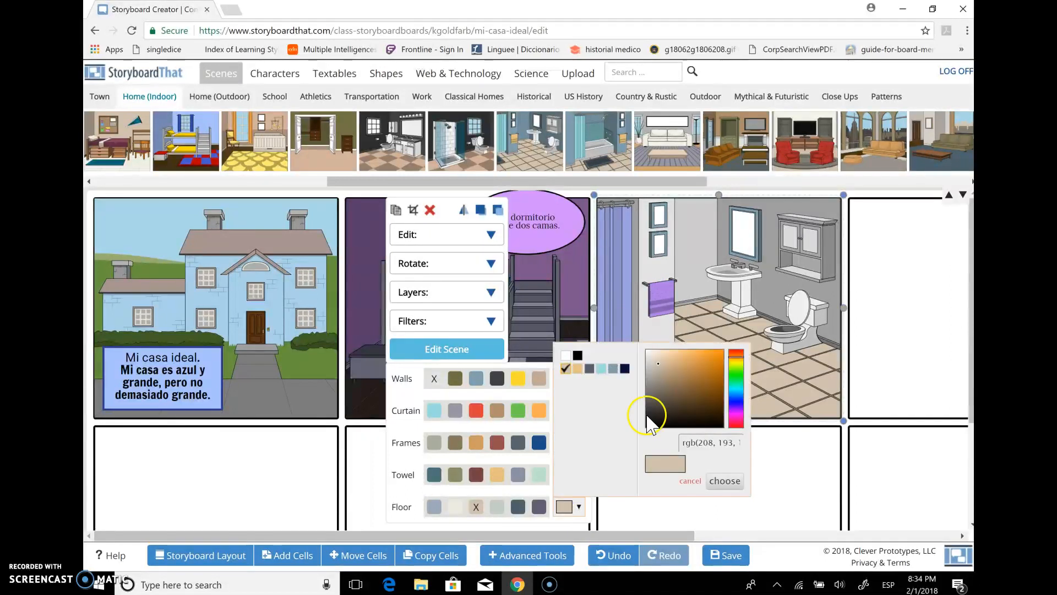
{"action": "left_click", "coordinate": [615, 368]}
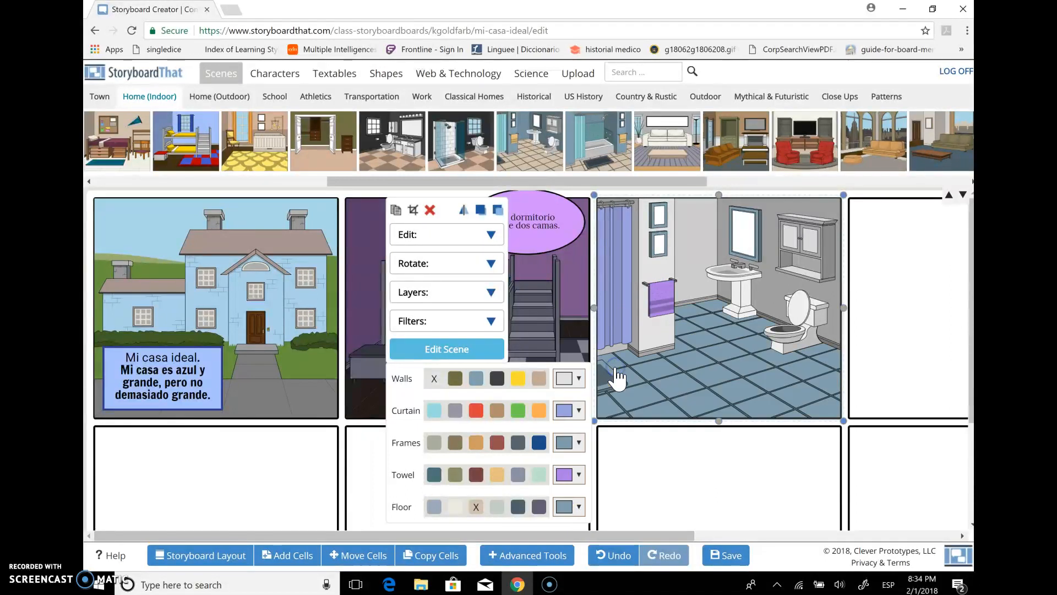
Preview the bathroom smart scene at Night, and update the scene with Day Time selected
{"action": "left_click", "coordinate": [468, 343]}
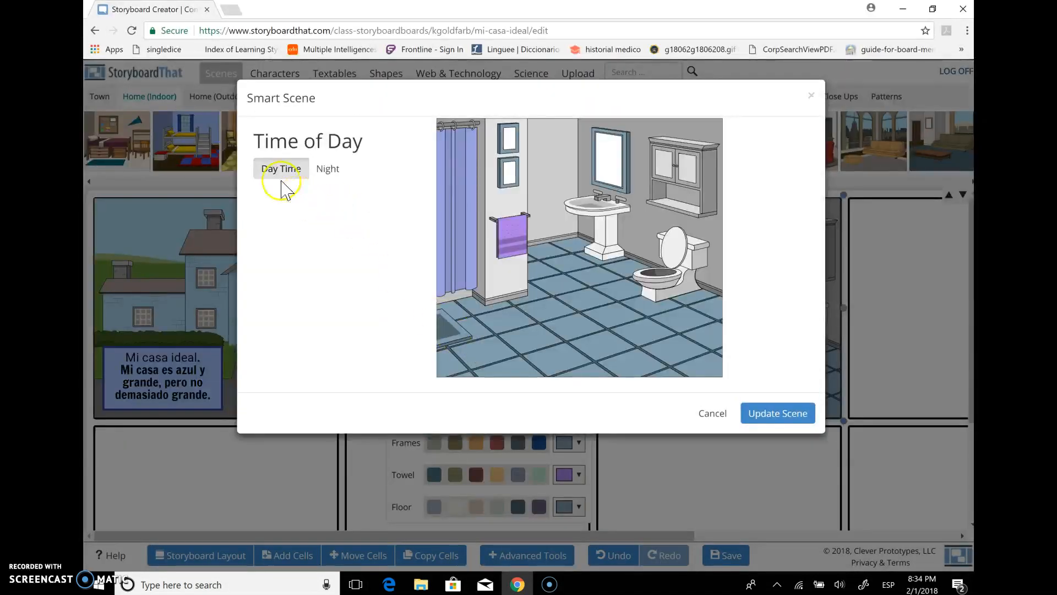
{"action": "left_click", "coordinate": [325, 169]}
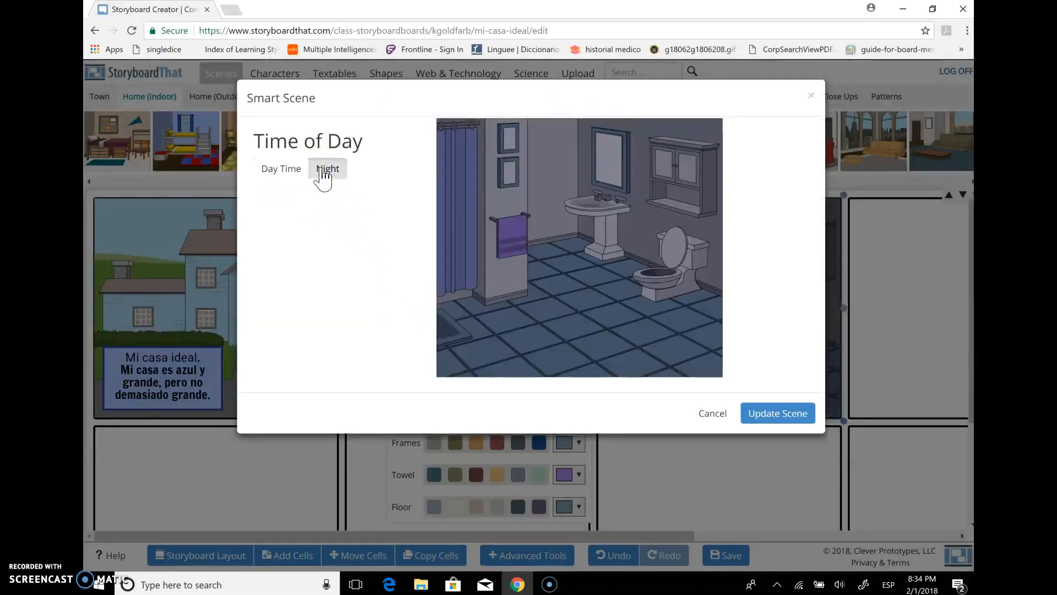
{"action": "left_click", "coordinate": [270, 168]}
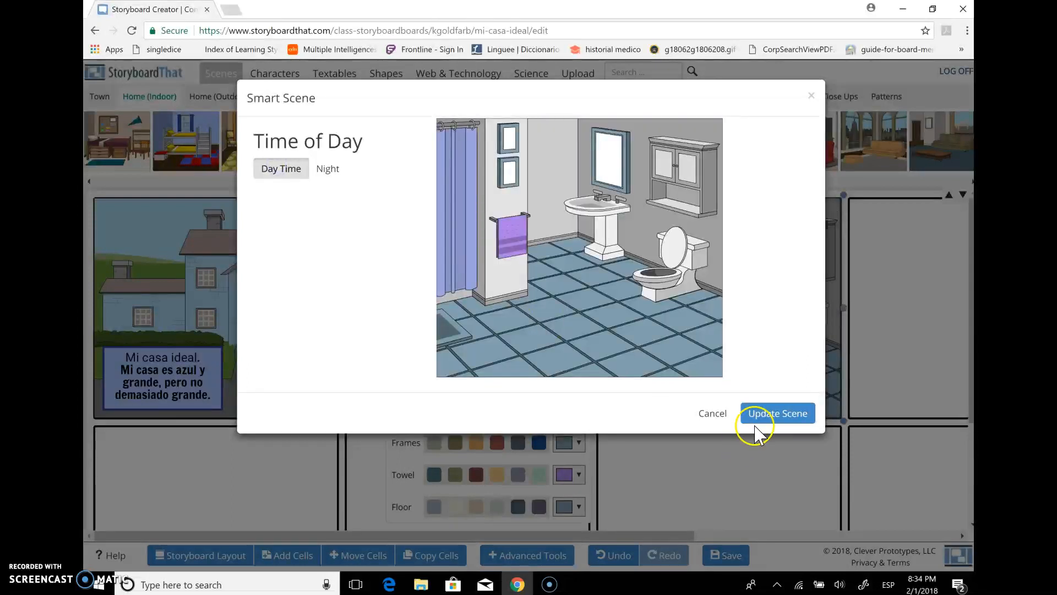
{"action": "left_click", "coordinate": [767, 416]}
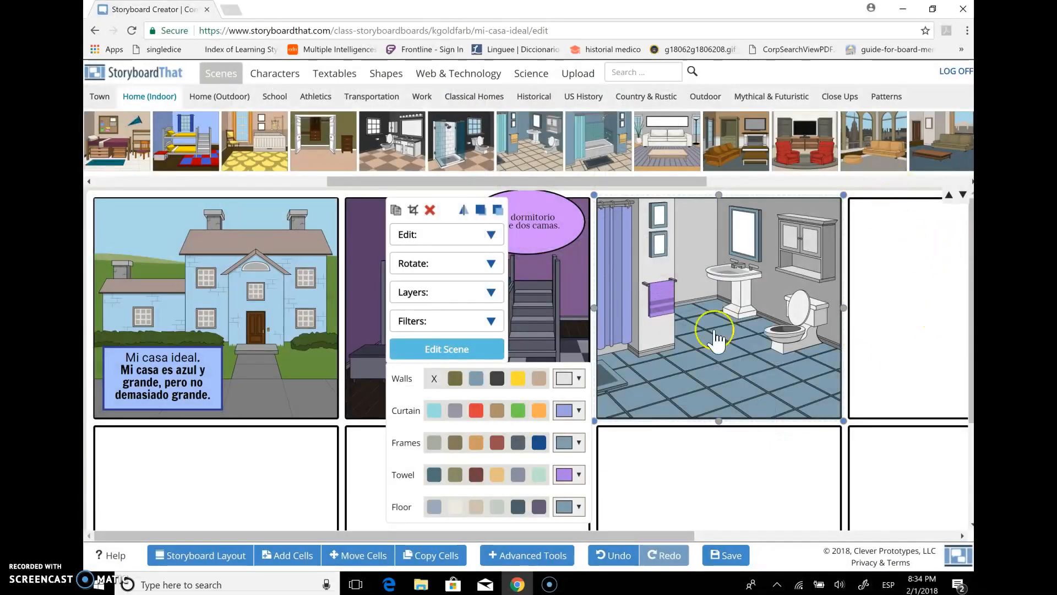
{"action": "left_click", "coordinate": [694, 350]}
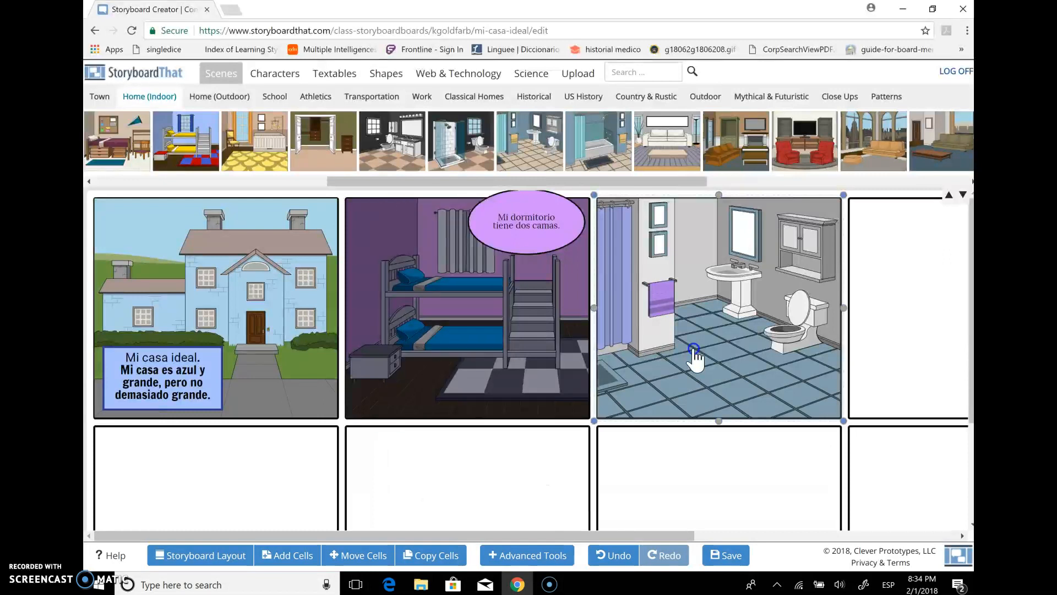
Add a Classic circle textable to the lower middle of the bathroom scene and set its font to Coustard
{"action": "left_click", "coordinate": [328, 77]}
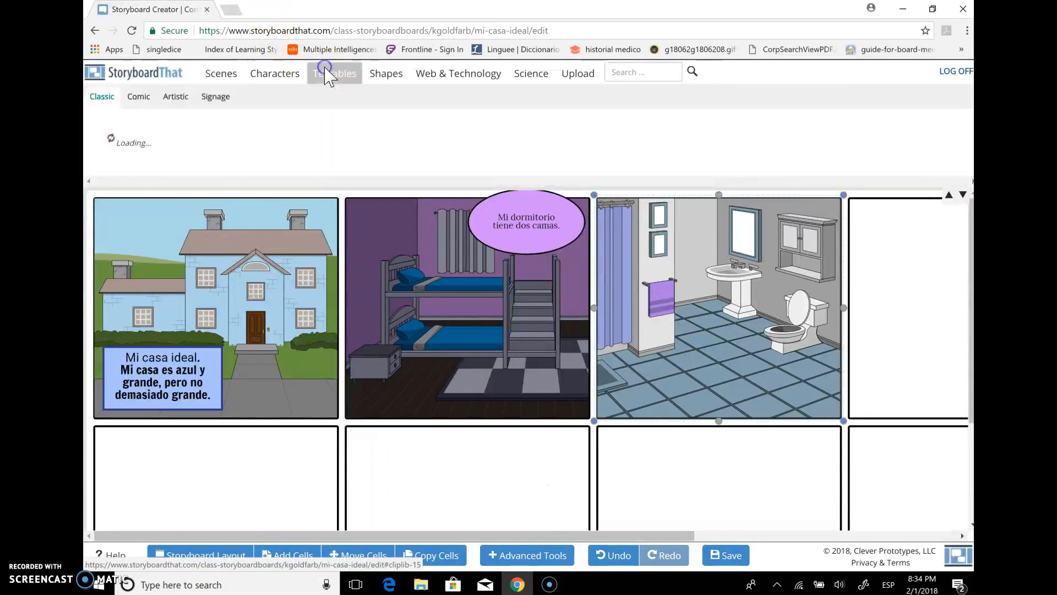
{"action": "left_click_drag", "start_coordinate": [219, 144], "coordinate": [703, 356]}
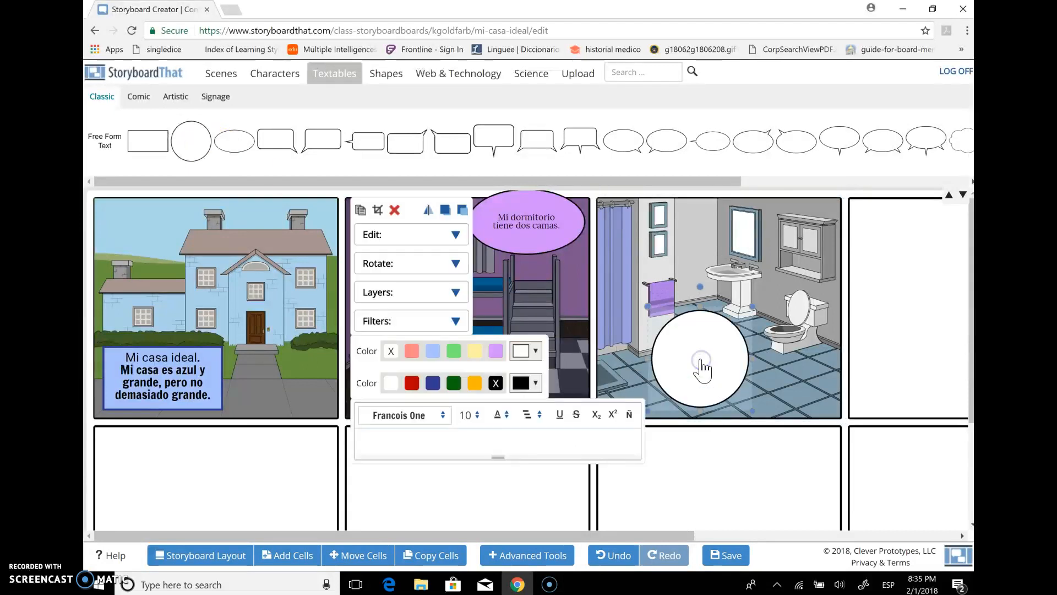
{"action": "left_click", "coordinate": [444, 416]}
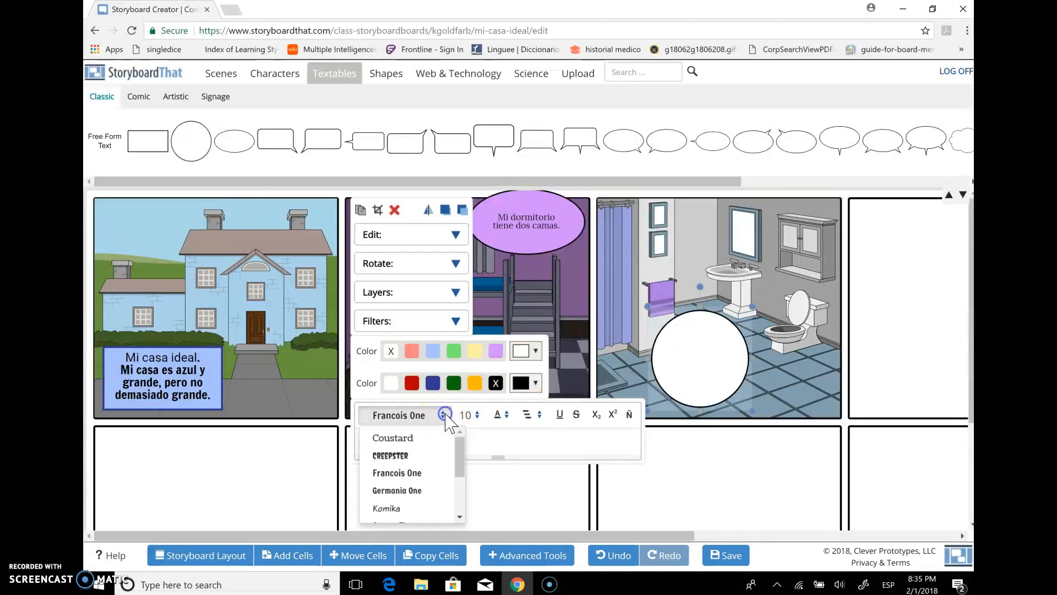
{"action": "left_click", "coordinate": [414, 439]}
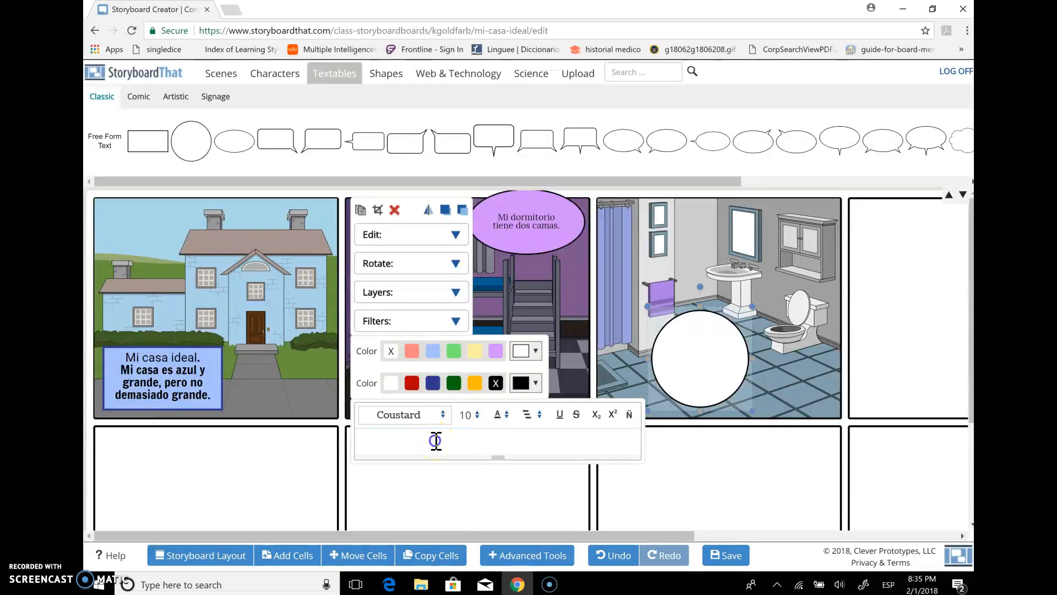
Write "Hay una ducha en el cuarto de baño." in the bathroom's circular text box
{"action": "right_click", "coordinate": [436, 440]}
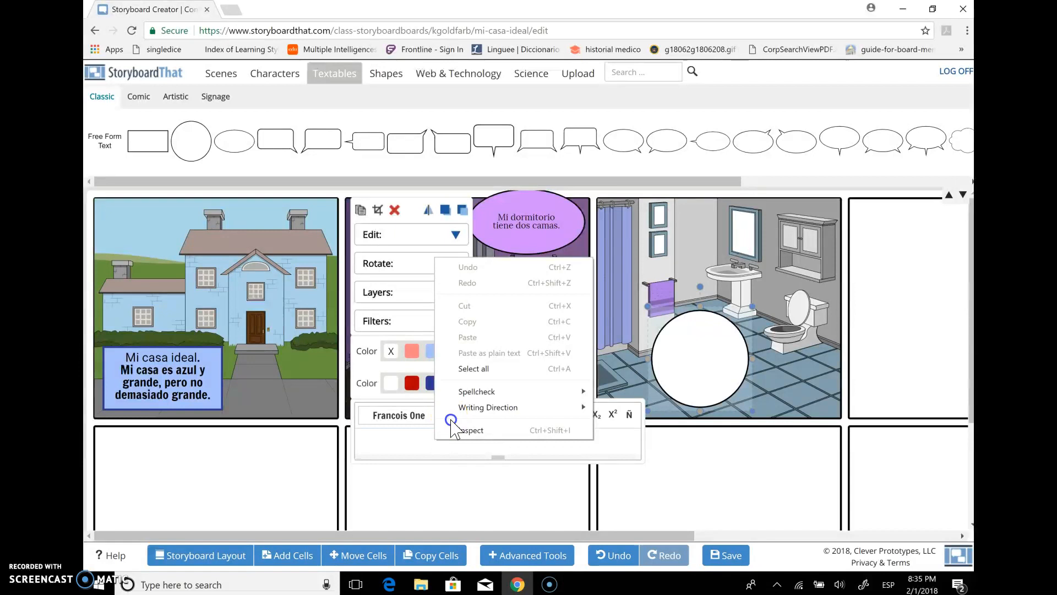
{"action": "left_click", "coordinate": [388, 441]}
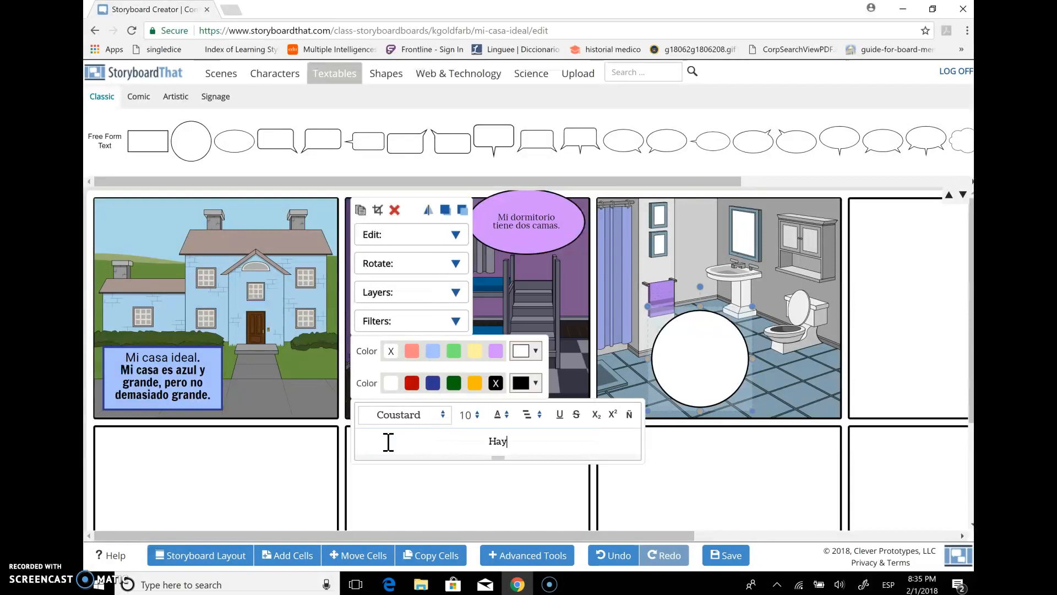
{"action": "type", "text": "ducha en"}
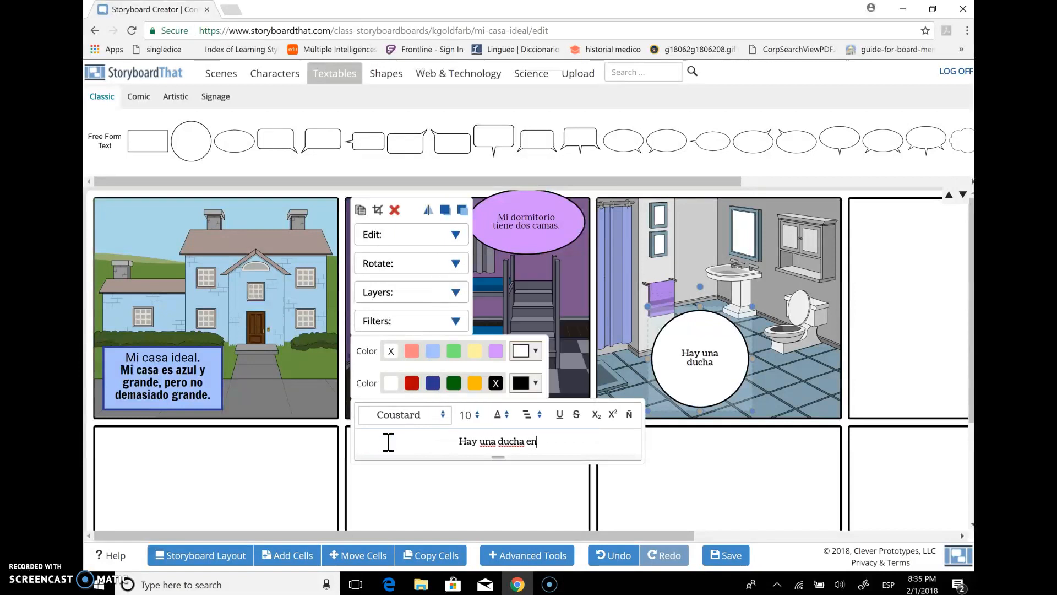
{"action": "type", "text": " el cuarto"}
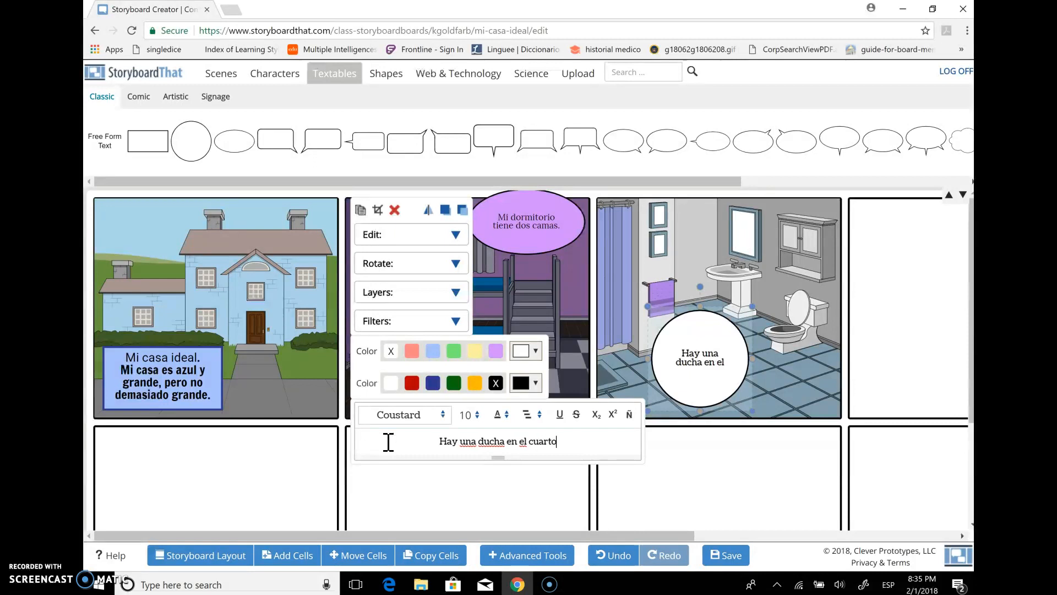
{"action": "type", "text": " de baño."}
{"action": "left_click", "coordinate": [722, 483]}
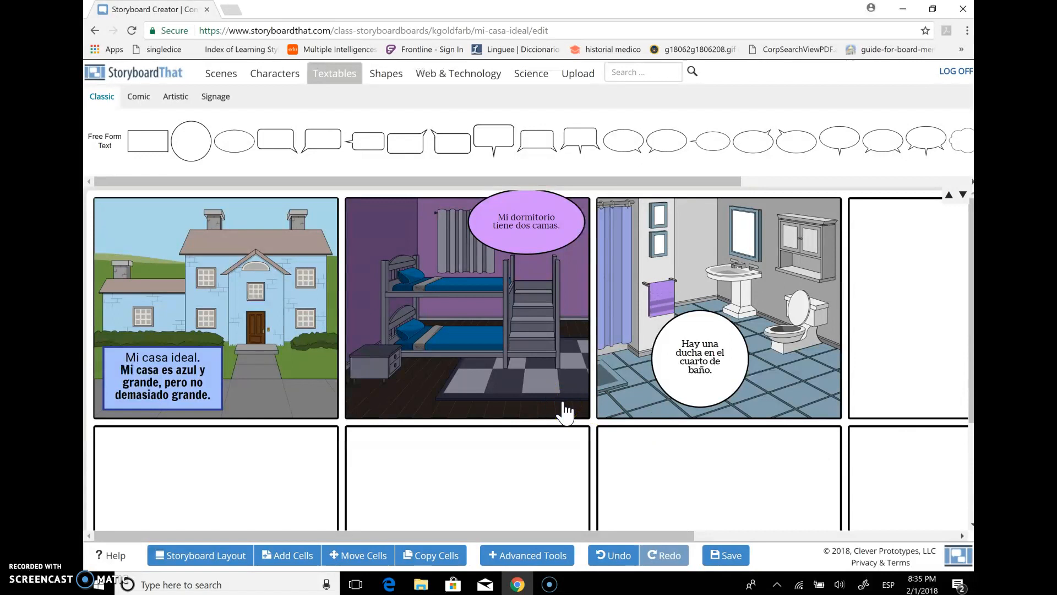
Browse the Comic, Artistic and Signage textables, the adult characters, and the Home (Indoor) and Work scenes
{"action": "left_click", "coordinate": [140, 98]}
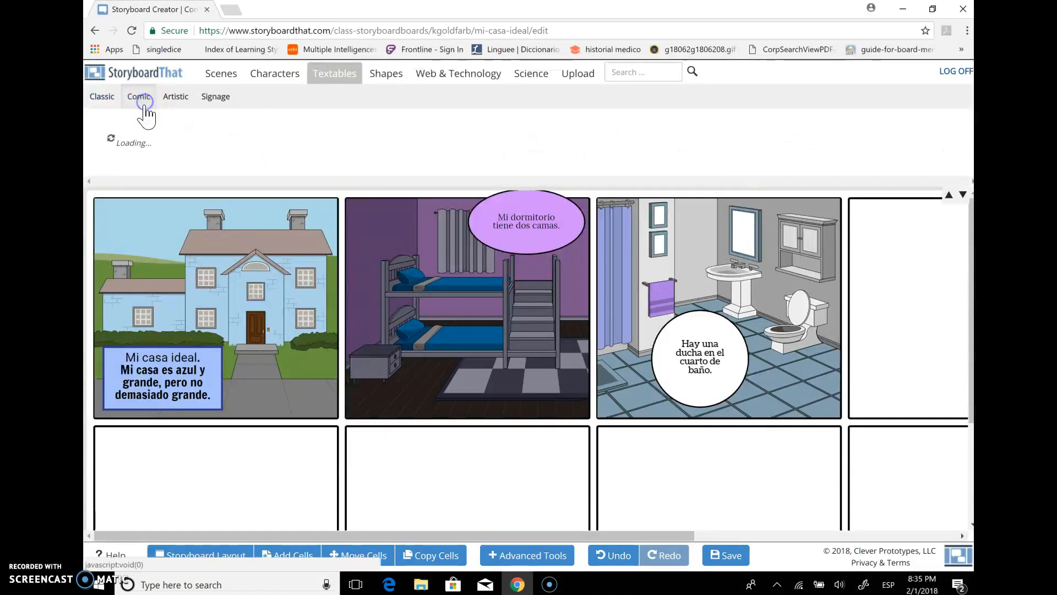
{"action": "left_click", "coordinate": [176, 98]}
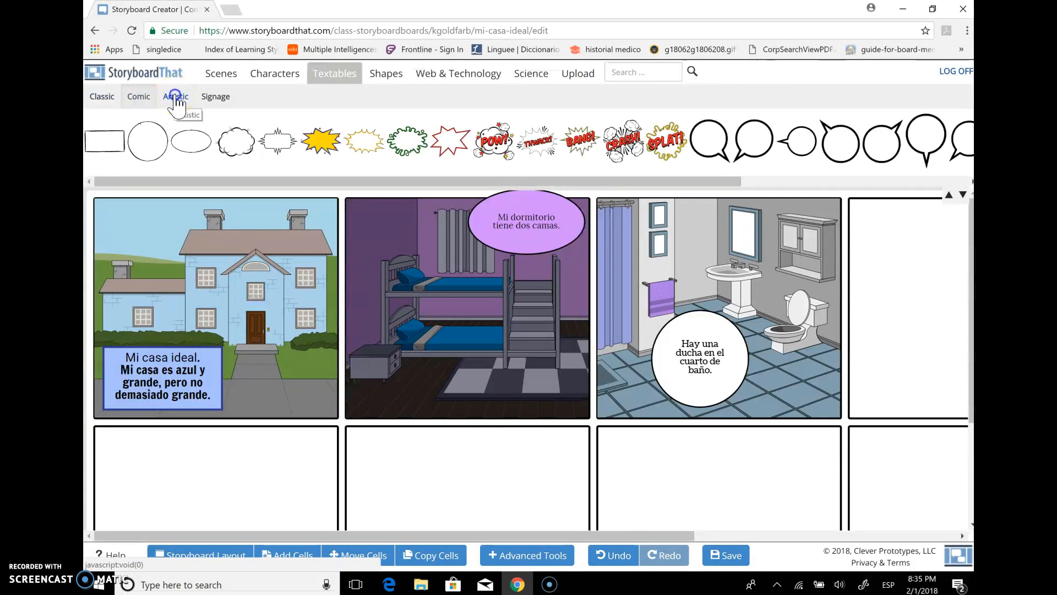
{"action": "left_click", "coordinate": [215, 97]}
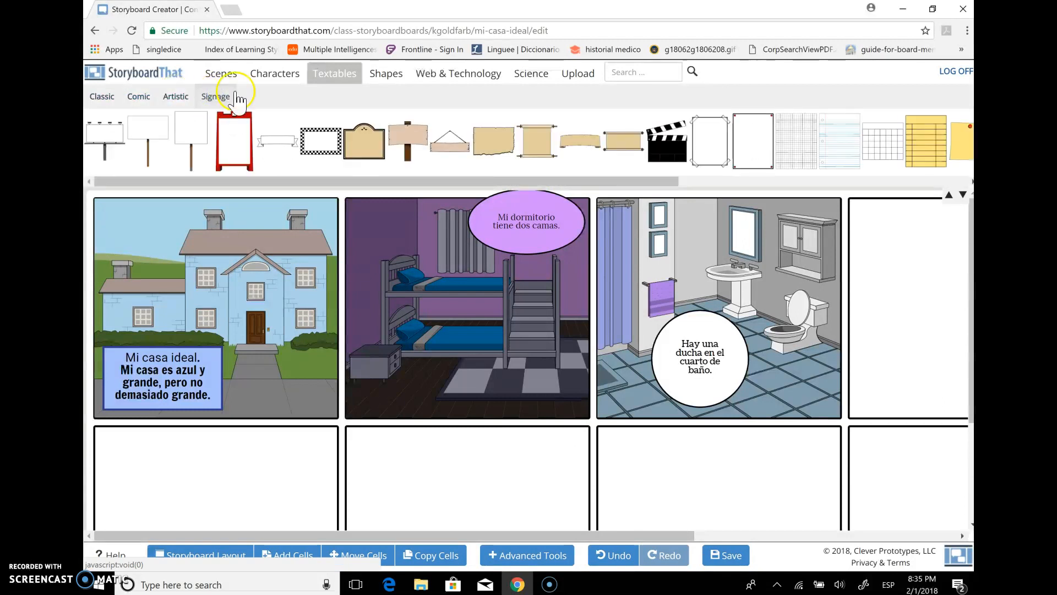
{"action": "left_click", "coordinate": [278, 76]}
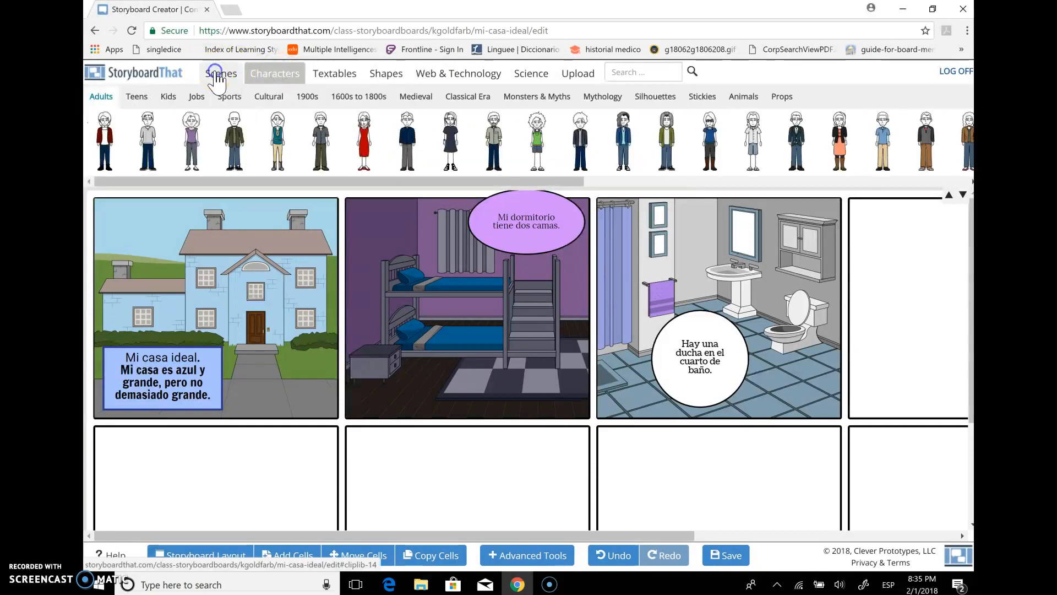
{"action": "left_click", "coordinate": [216, 77]}
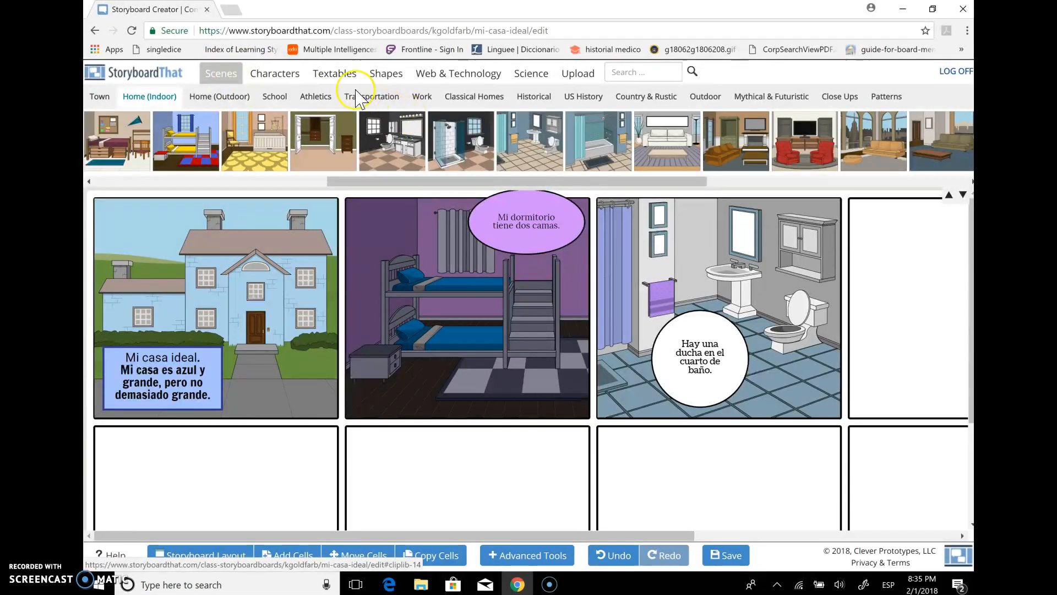
{"action": "left_click", "coordinate": [271, 100]}
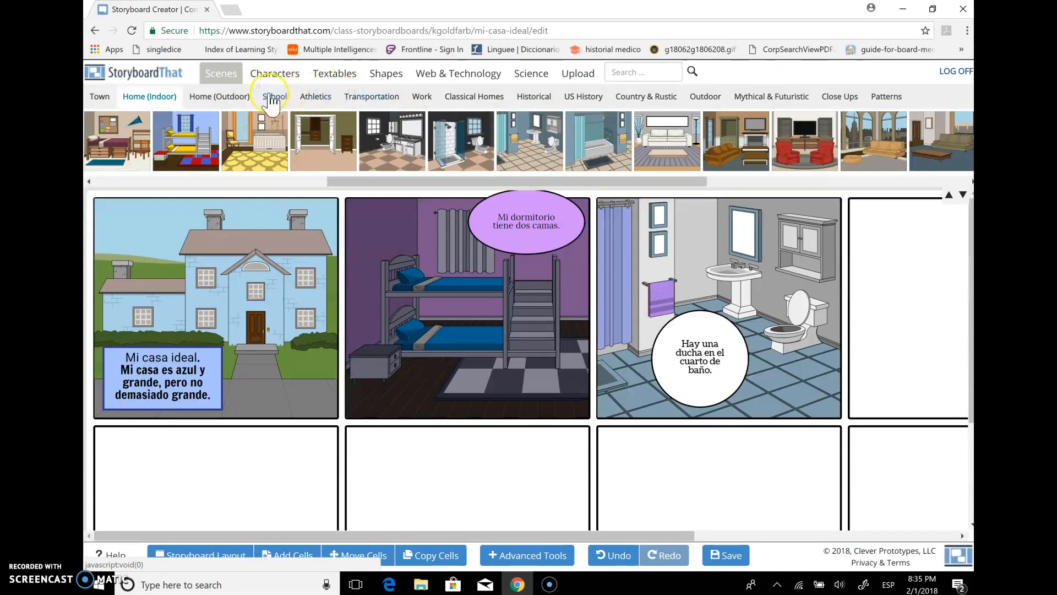
{"action": "left_click", "coordinate": [421, 99]}
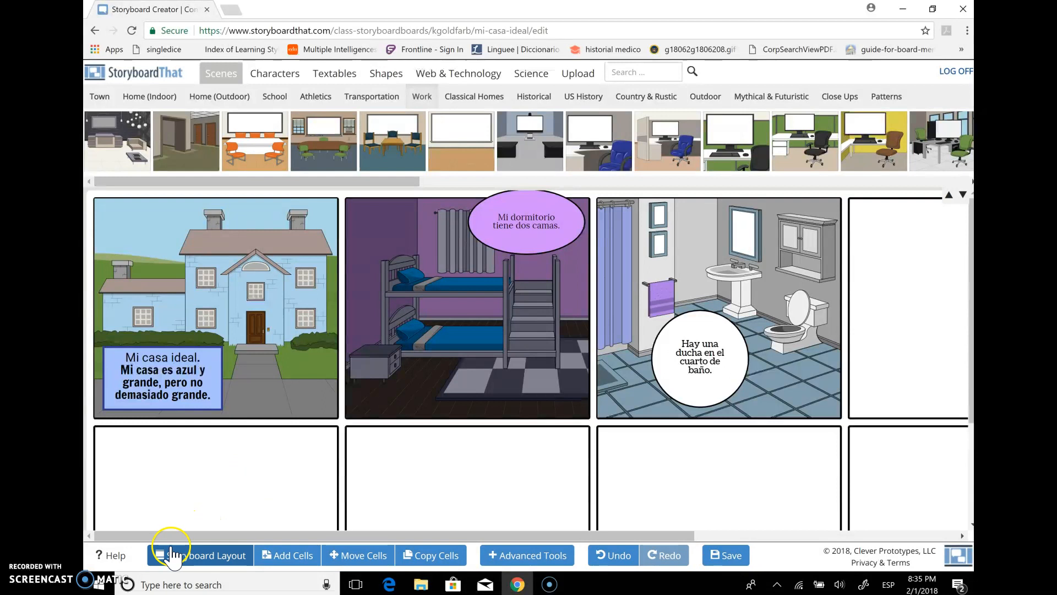
Save the storyboard, exit the editor and log off from the account
{"action": "left_click", "coordinate": [724, 559]}
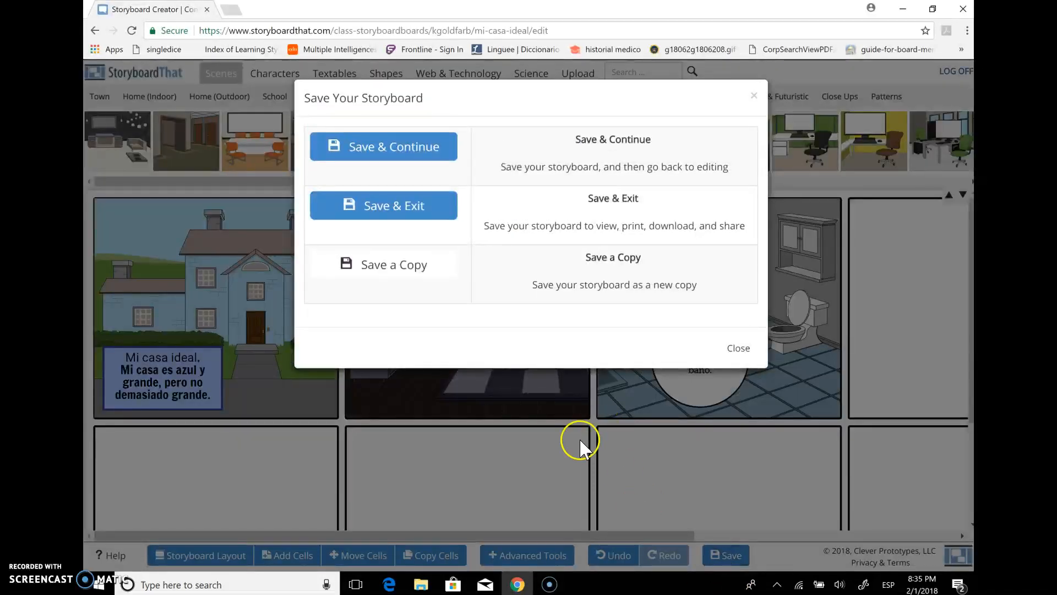
{"action": "left_click", "coordinate": [414, 214]}
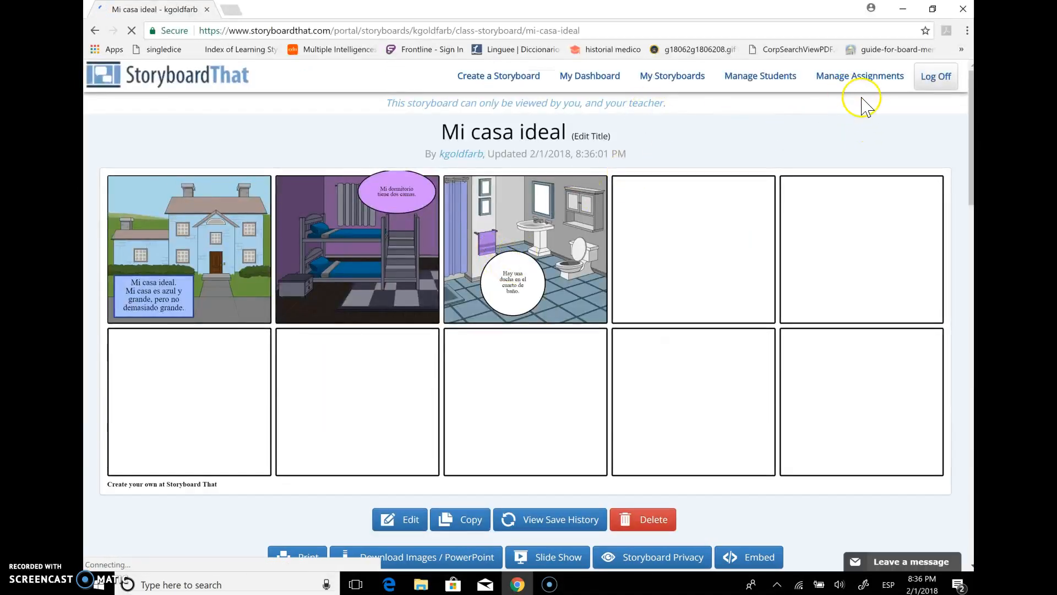
{"action": "left_click", "coordinate": [936, 77]}
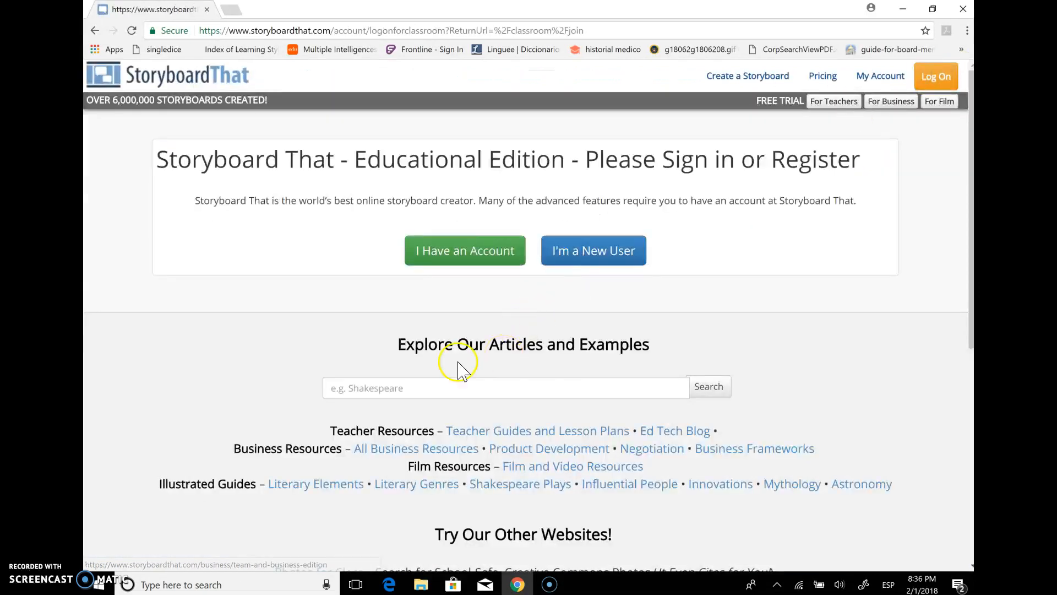